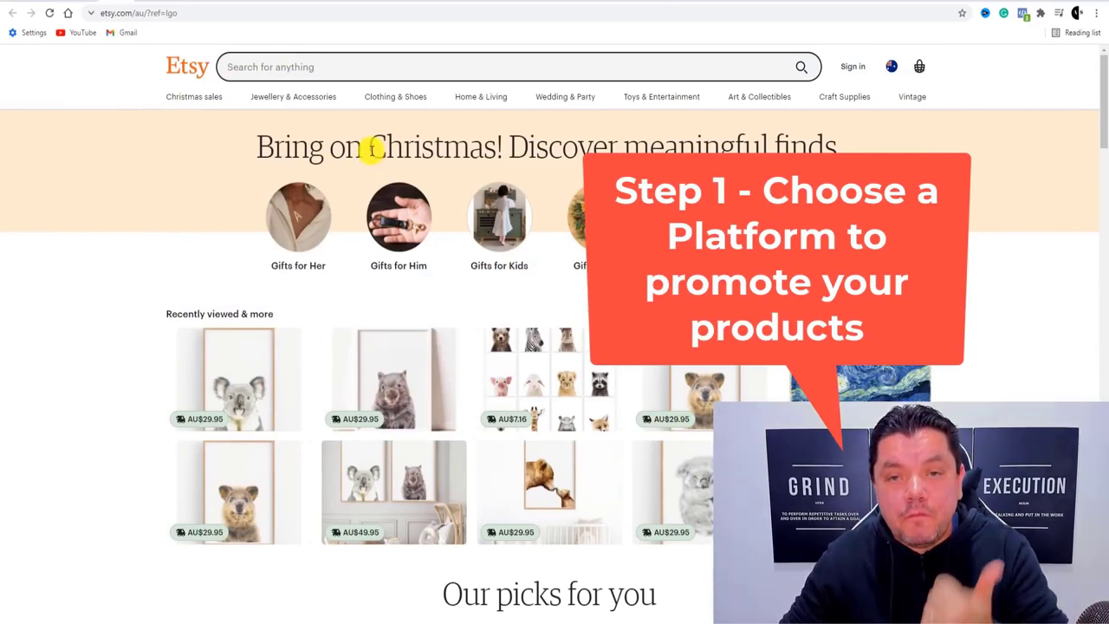
Browse the Etsy home page's gift categories, recommended picks, editors' picks and hand-picked items.
{"action": "scroll", "coordinate": [628, 260], "scroll_direction": "down", "scroll_amount": 1}
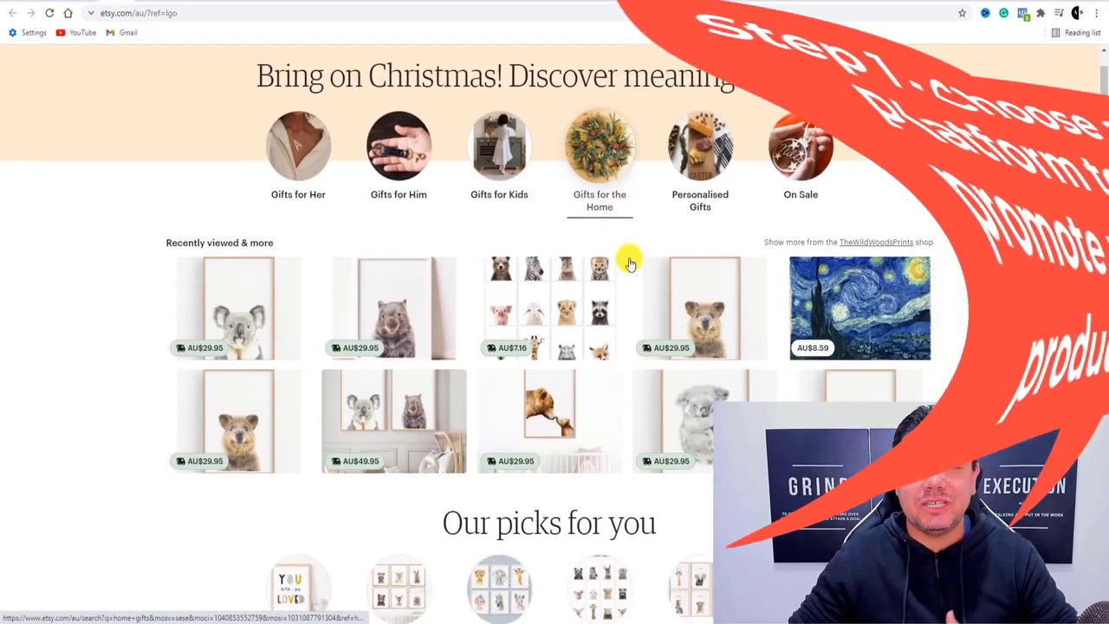
{"action": "scroll", "coordinate": [630, 262], "scroll_direction": "down", "scroll_amount": 4}
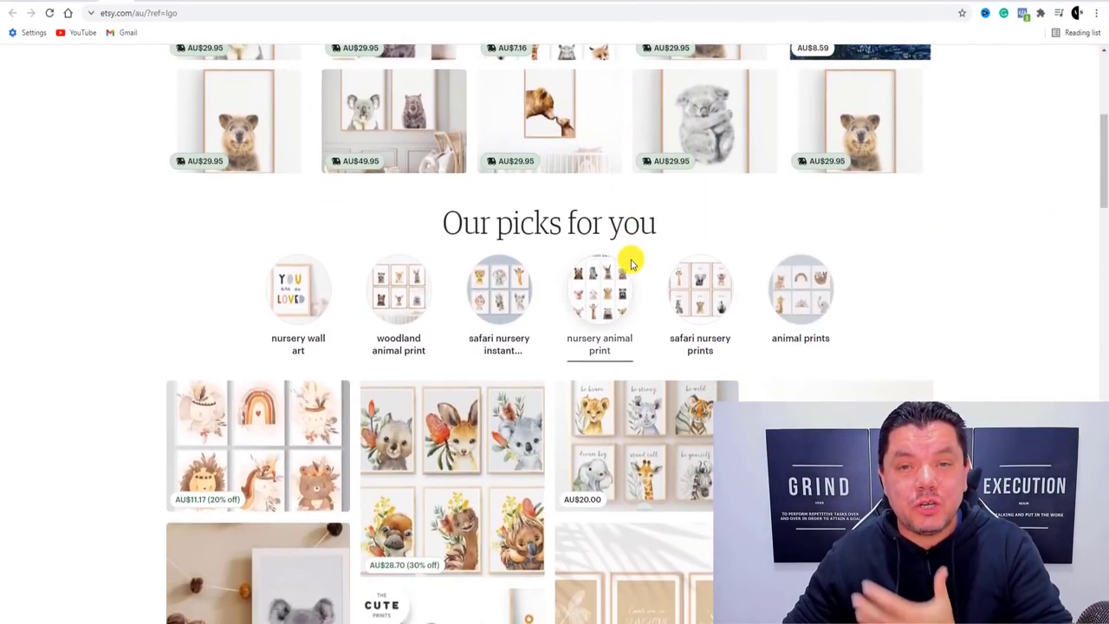
{"action": "scroll", "coordinate": [633, 260], "scroll_direction": "down", "scroll_amount": 1}
{"action": "scroll", "coordinate": [632, 254], "scroll_direction": "up", "scroll_amount": 5}
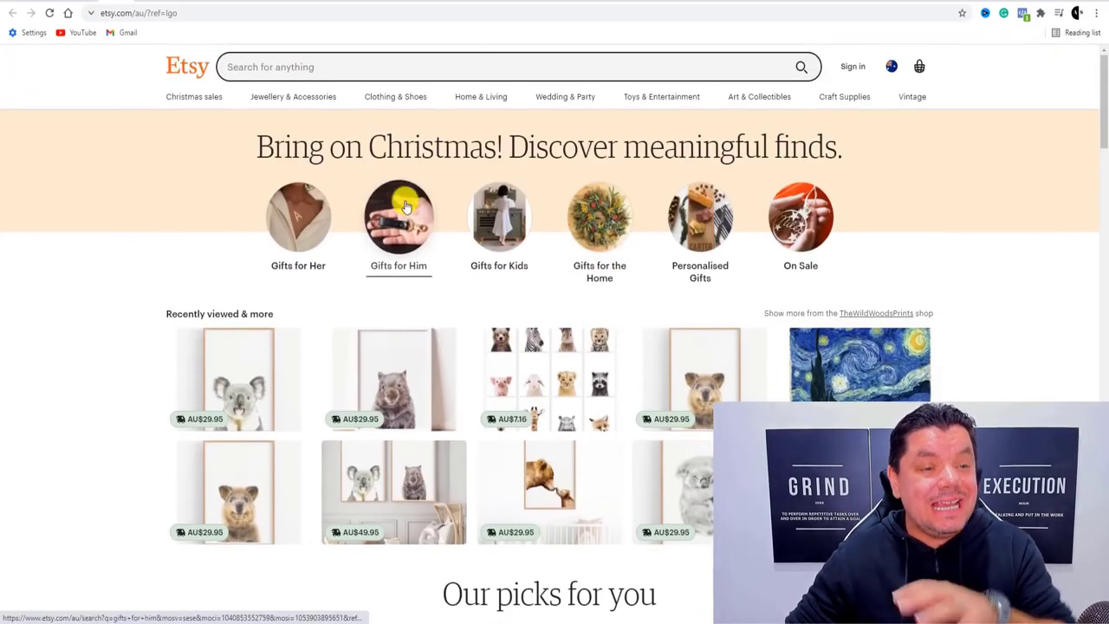
{"action": "scroll", "coordinate": [595, 277], "scroll_direction": "down", "scroll_amount": 4}
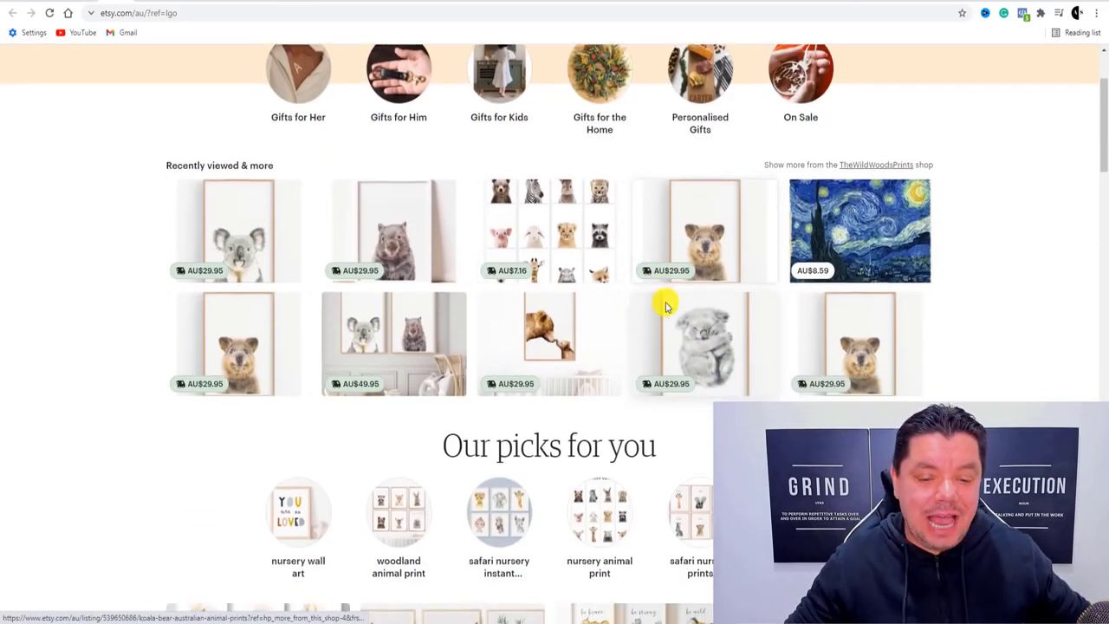
{"action": "scroll", "coordinate": [668, 308], "scroll_direction": "down", "scroll_amount": 5}
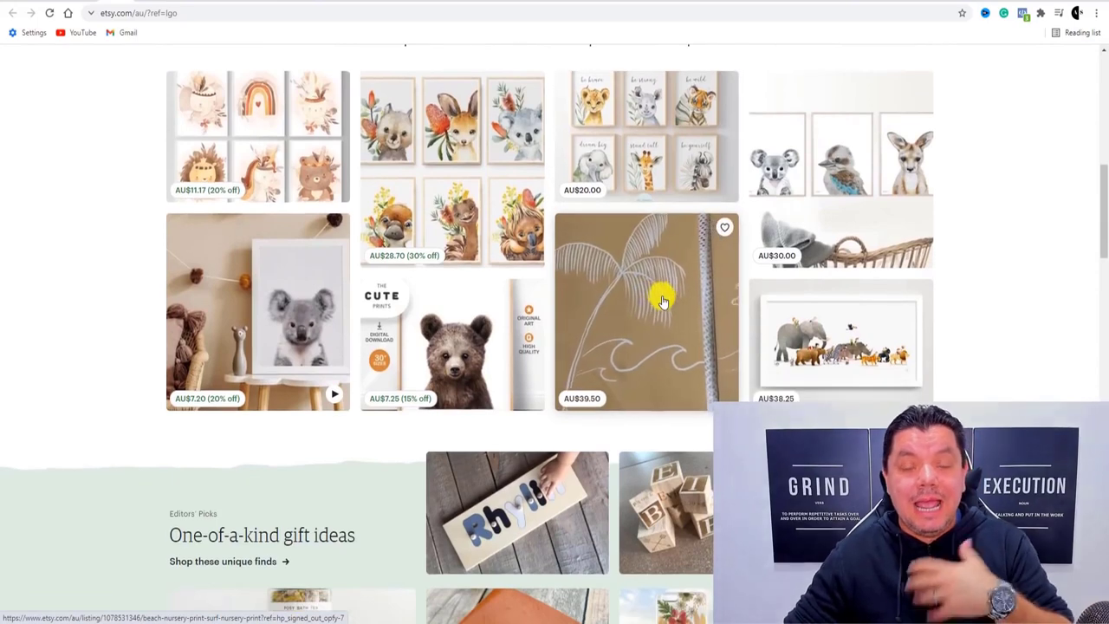
{"action": "scroll", "coordinate": [650, 295], "scroll_direction": "down", "scroll_amount": 1}
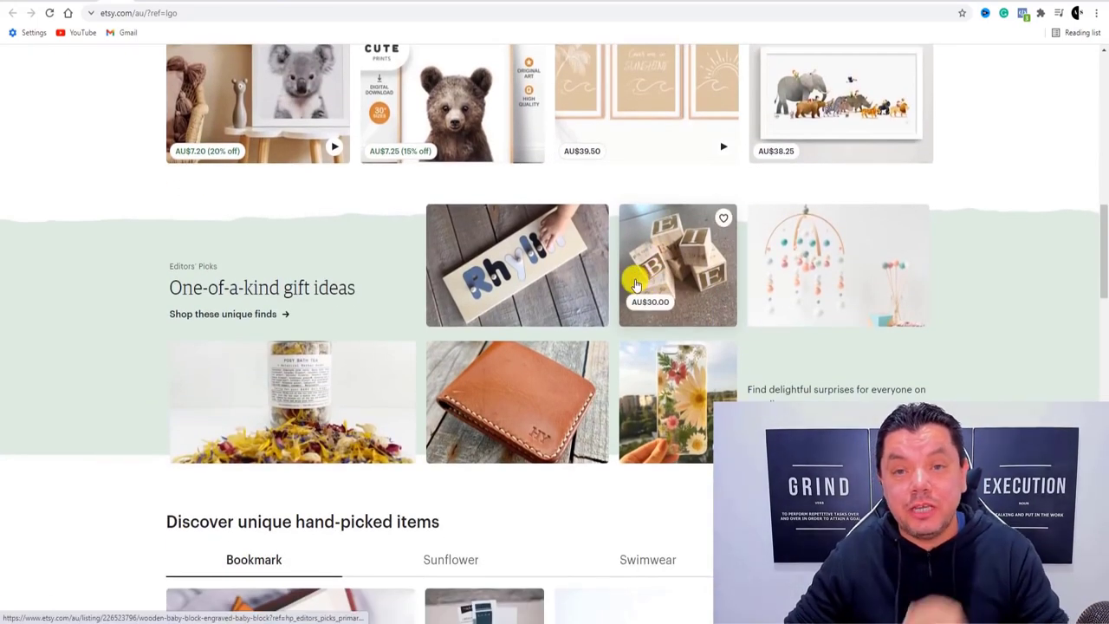
{"action": "scroll", "coordinate": [615, 282], "scroll_direction": "down", "scroll_amount": 1}
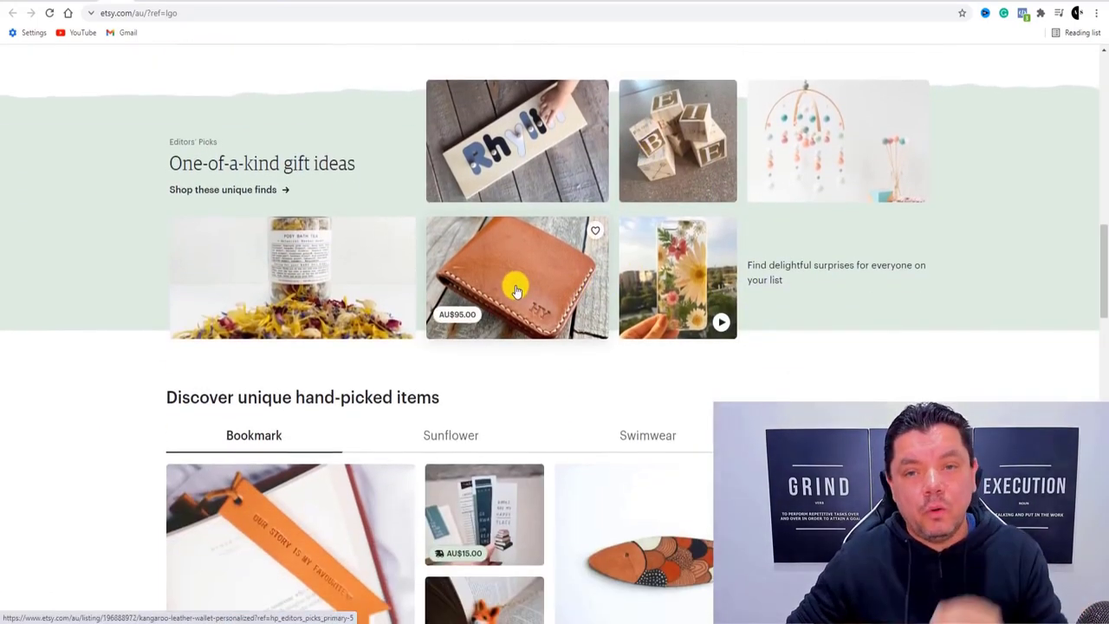
{"action": "scroll", "coordinate": [511, 286], "scroll_direction": "down", "scroll_amount": 1}
{"action": "scroll", "coordinate": [504, 292], "scroll_direction": "down", "scroll_amount": 1}
{"action": "scroll", "coordinate": [485, 277], "scroll_direction": "up", "scroll_amount": 2}
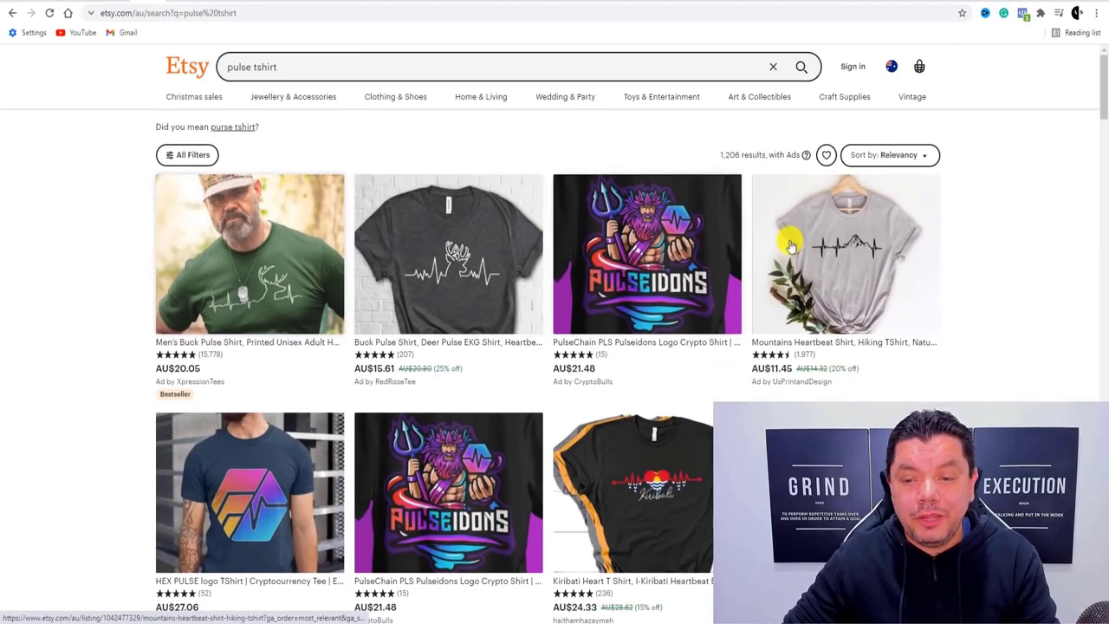
Examine the designs and prices of the t-shirts in the "pulse tshirt" search results.
{"action": "scroll", "coordinate": [884, 266], "scroll_direction": "down", "scroll_amount": 2}
{"action": "scroll", "coordinate": [851, 371], "scroll_direction": "down", "scroll_amount": 3}
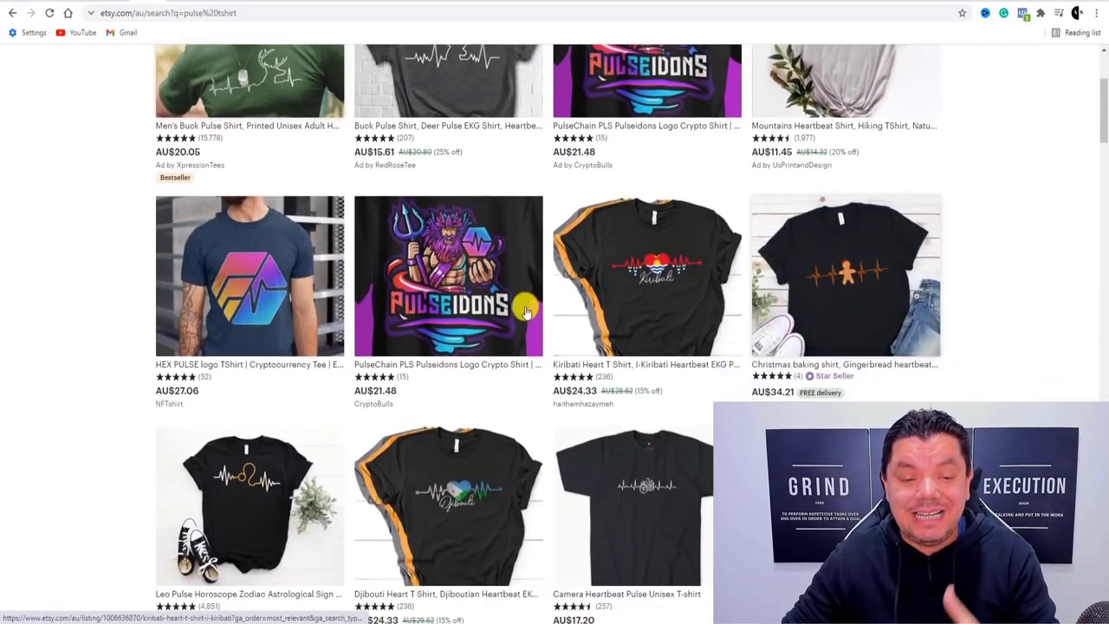
{"action": "scroll", "coordinate": [393, 297], "scroll_direction": "up", "scroll_amount": 5}
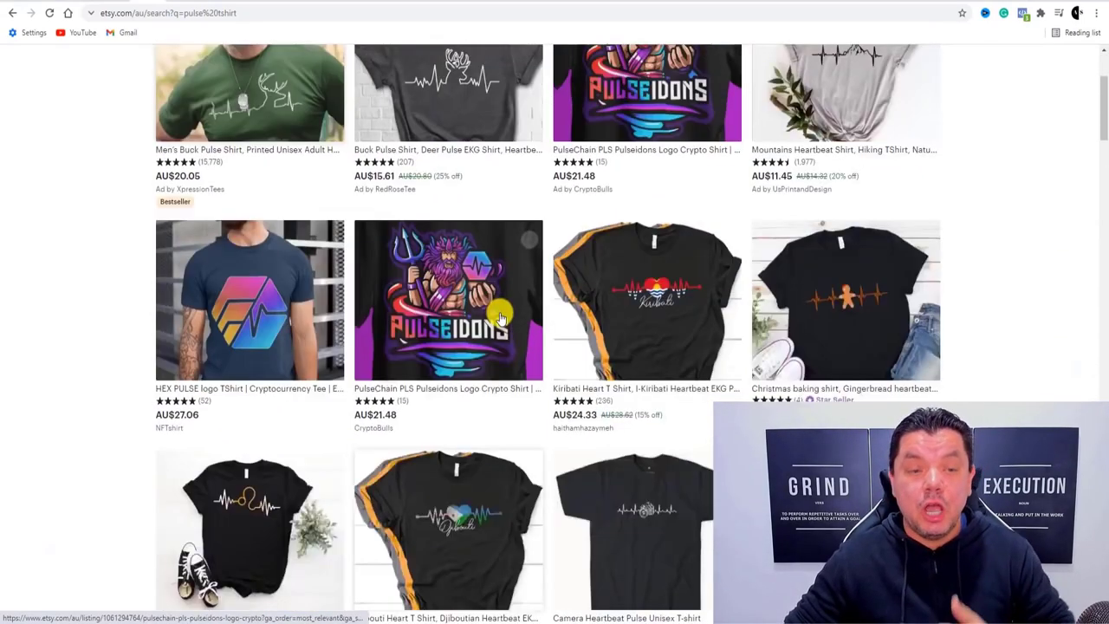
{"action": "scroll", "coordinate": [733, 268], "scroll_direction": "down", "scroll_amount": 2}
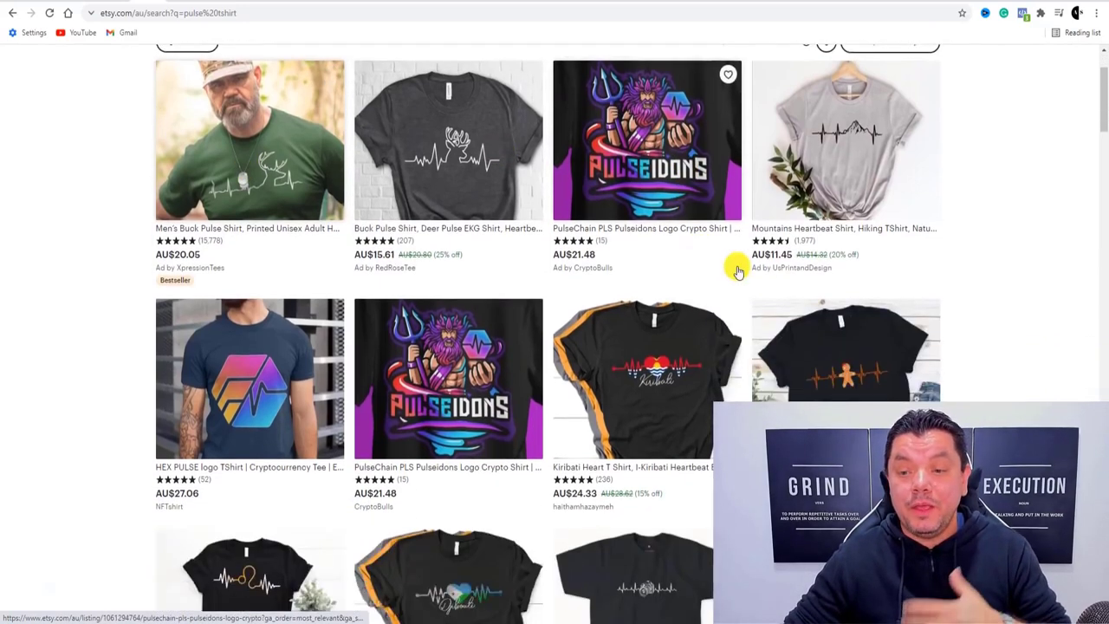
{"action": "scroll", "coordinate": [845, 126], "scroll_direction": "up", "scroll_amount": 1}
{"action": "scroll", "coordinate": [852, 134], "scroll_direction": "down", "scroll_amount": 3}
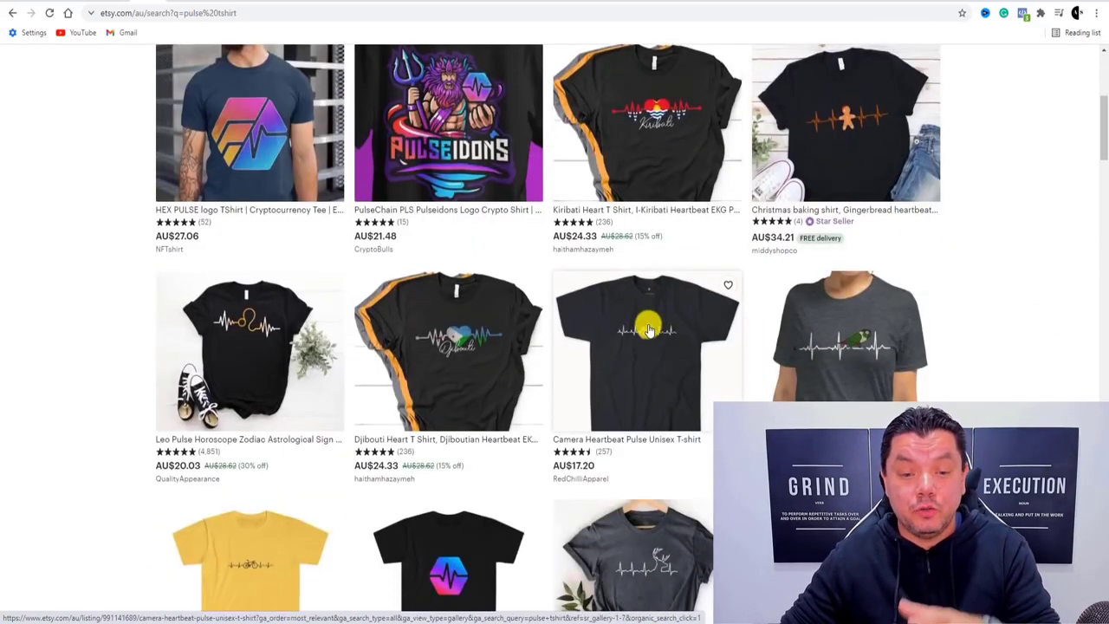
{"action": "scroll", "coordinate": [629, 345], "scroll_direction": "down", "scroll_amount": 1}
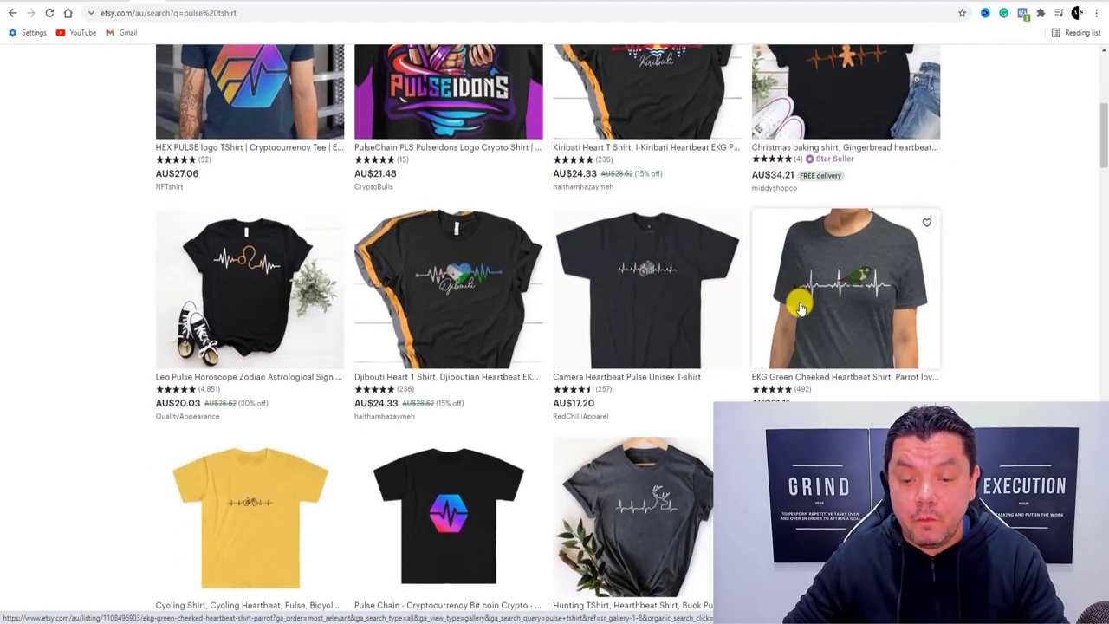
{"action": "scroll", "coordinate": [512, 307], "scroll_direction": "down", "scroll_amount": 3}
{"action": "scroll", "coordinate": [508, 306], "scroll_direction": "up", "scroll_amount": 4}
{"action": "scroll", "coordinate": [507, 306], "scroll_direction": "down", "scroll_amount": 3}
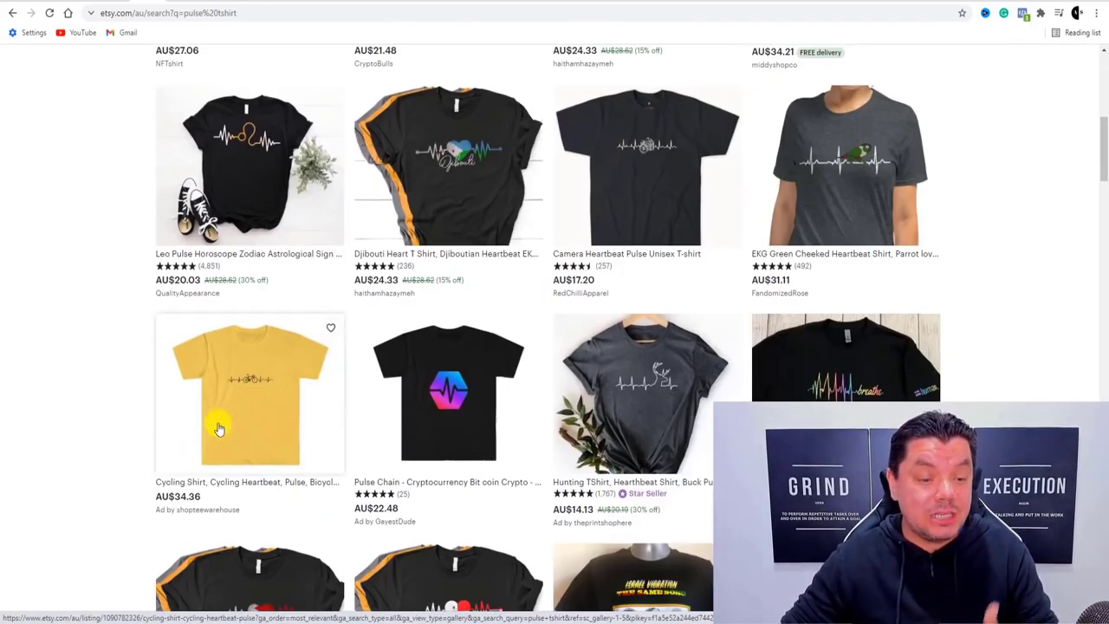
{"action": "scroll", "coordinate": [219, 429], "scroll_direction": "down", "scroll_amount": 2}
{"action": "scroll", "coordinate": [414, 321], "scroll_direction": "up", "scroll_amount": 8}
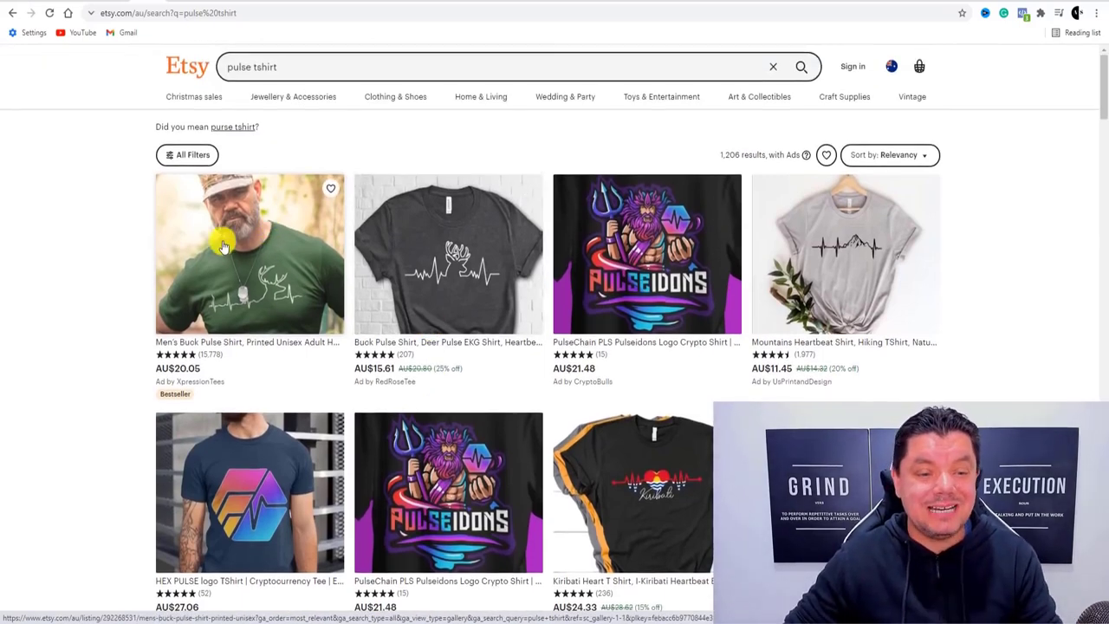
Examine the Men's Buck Pulse Shirt listing, including its alternate colour photos and the shop's sales count.
{"action": "left_click", "coordinate": [319, 217]}
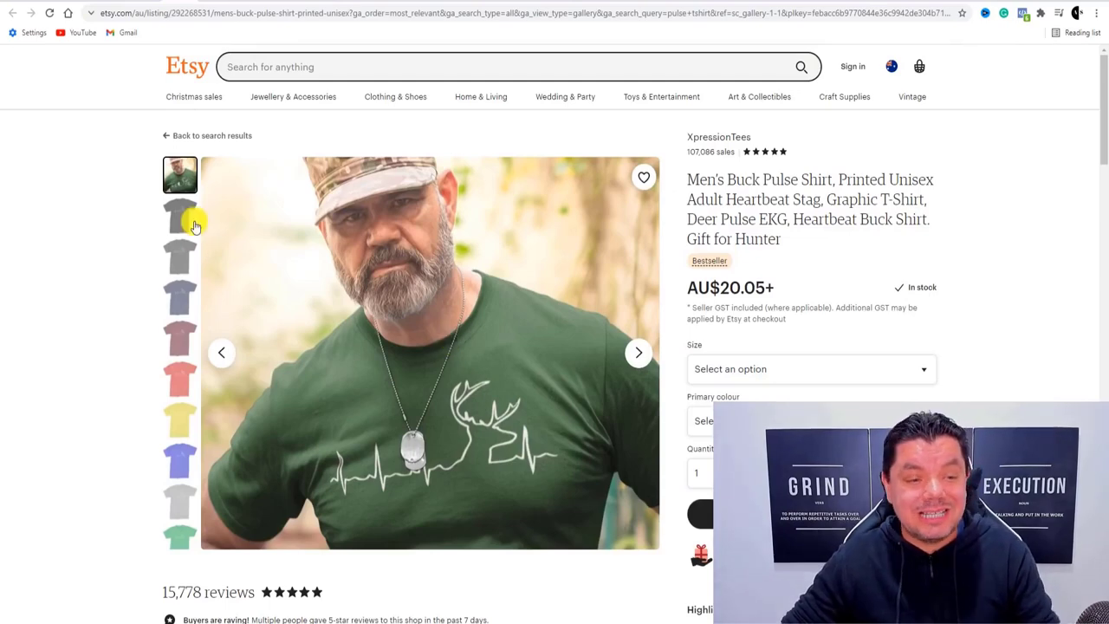
{"action": "left_click", "coordinate": [192, 219]}
{"action": "left_click", "coordinate": [180, 258]}
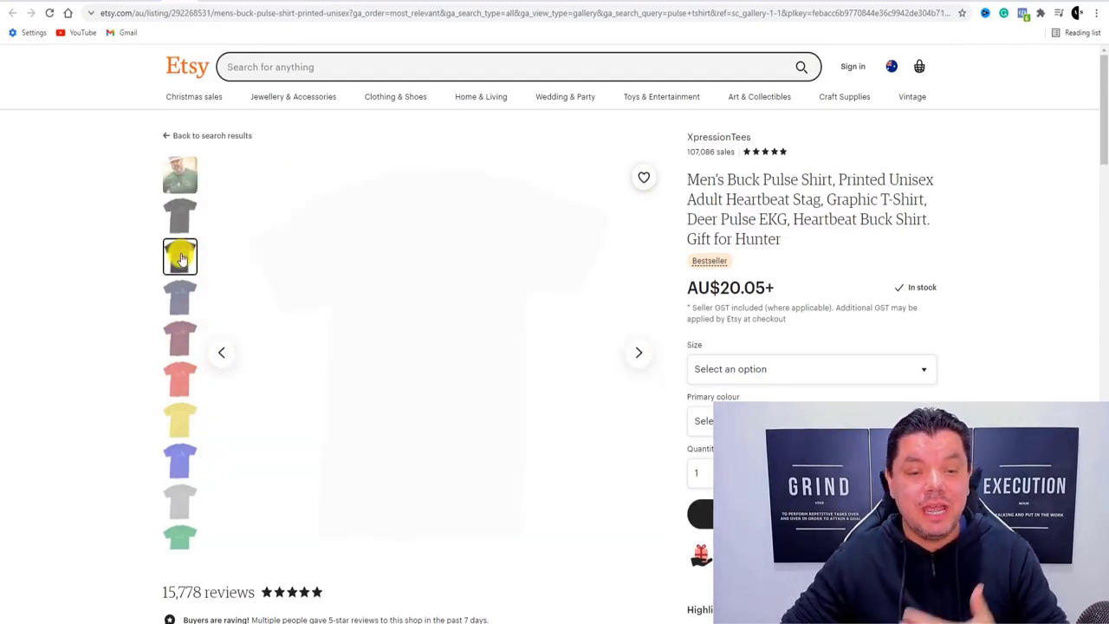
{"action": "left_click", "coordinate": [182, 299]}
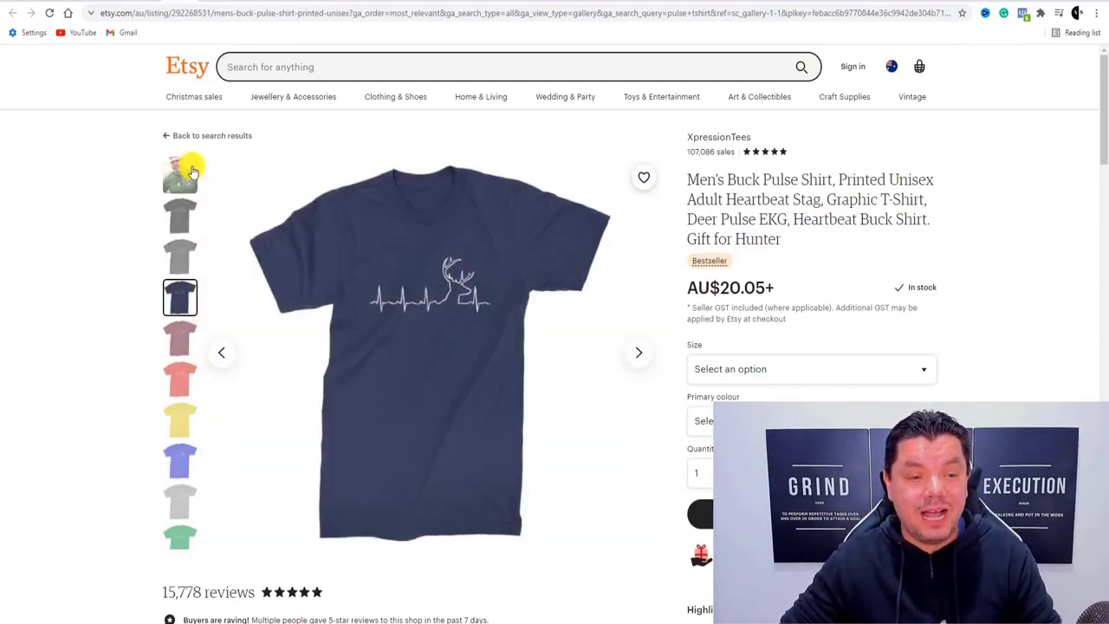
{"action": "left_click", "coordinate": [185, 174]}
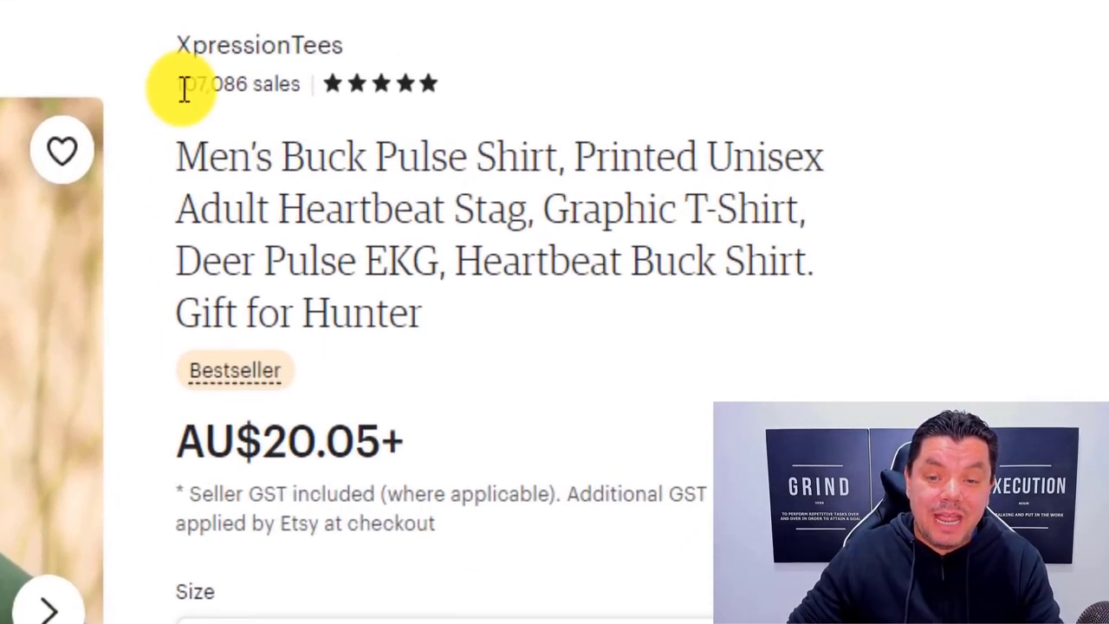
{"action": "left_click_drag", "start_coordinate": [179, 86], "coordinate": [302, 87]}
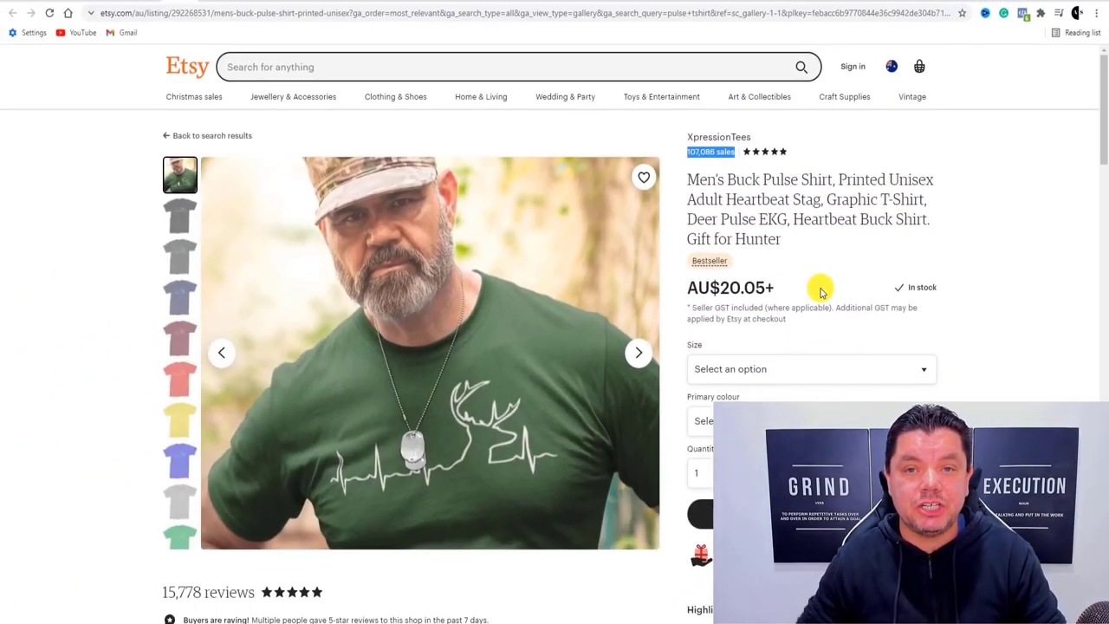
Switch to Calculator and work out 15% of the shirt's 20.05 price.
{"action": "left_click", "coordinate": [579, 586]}
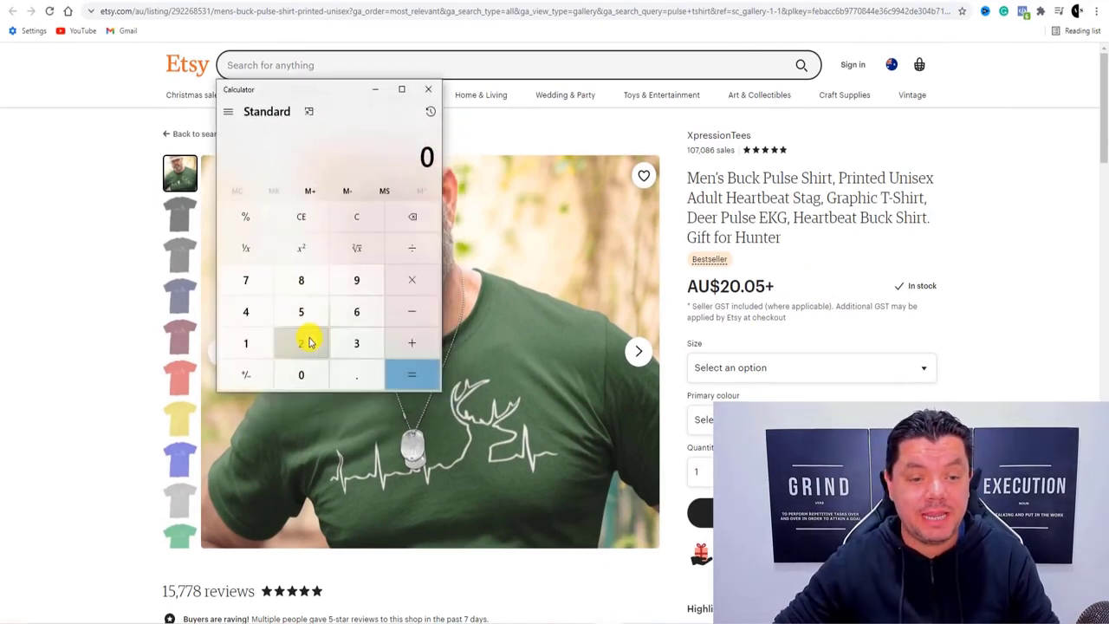
{"action": "left_click", "coordinate": [300, 343]}
{"action": "left_click", "coordinate": [301, 374]}
{"action": "left_click", "coordinate": [356, 376]}
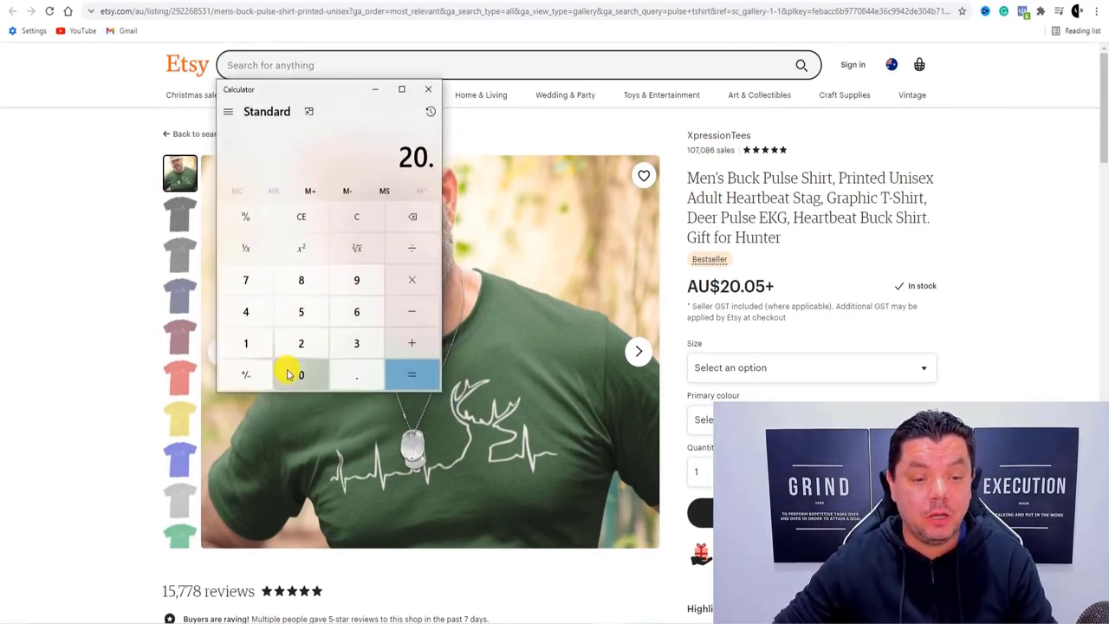
{"action": "left_click", "coordinate": [295, 375]}
{"action": "left_click", "coordinate": [303, 314]}
{"action": "left_click", "coordinate": [412, 280]}
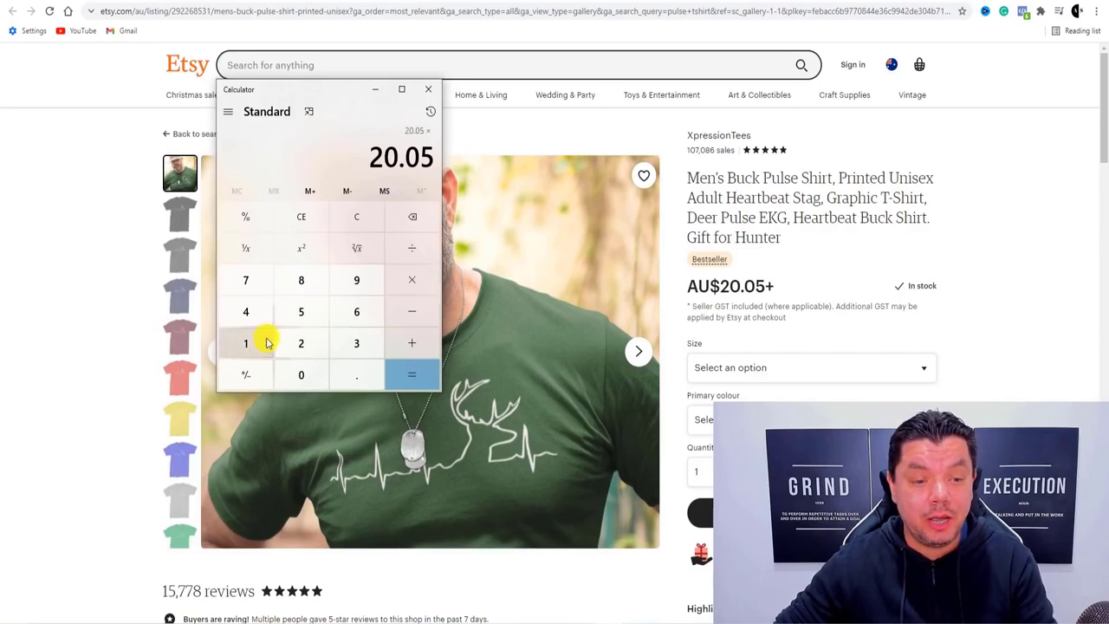
{"action": "left_click", "coordinate": [248, 343]}
{"action": "left_click", "coordinate": [298, 311]}
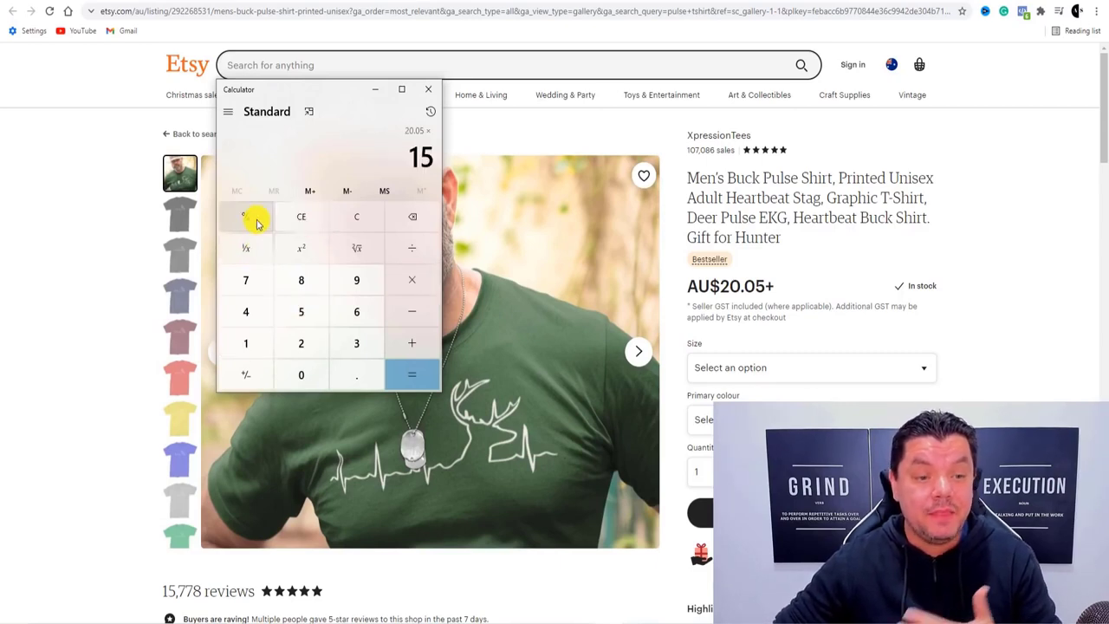
{"action": "left_click", "coordinate": [252, 218]}
{"action": "left_click", "coordinate": [412, 374]}
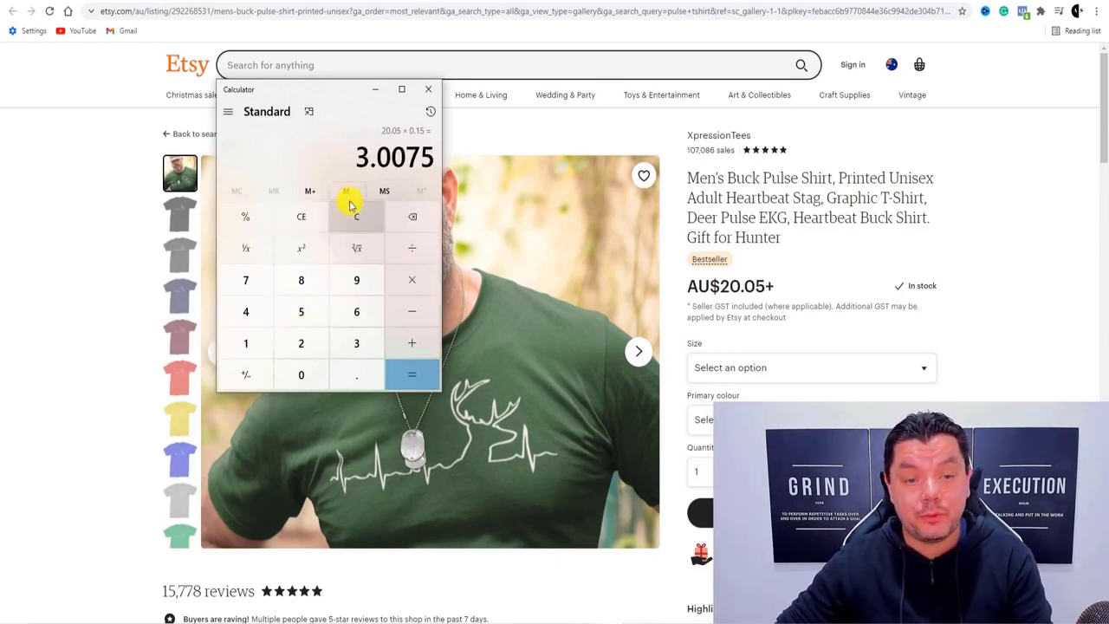
Multiply the 15% amount by the shop's 107086 sales, highlight the result, and put Calculator away.
{"action": "left_click", "coordinate": [411, 280]}
{"action": "left_click", "coordinate": [245, 343]}
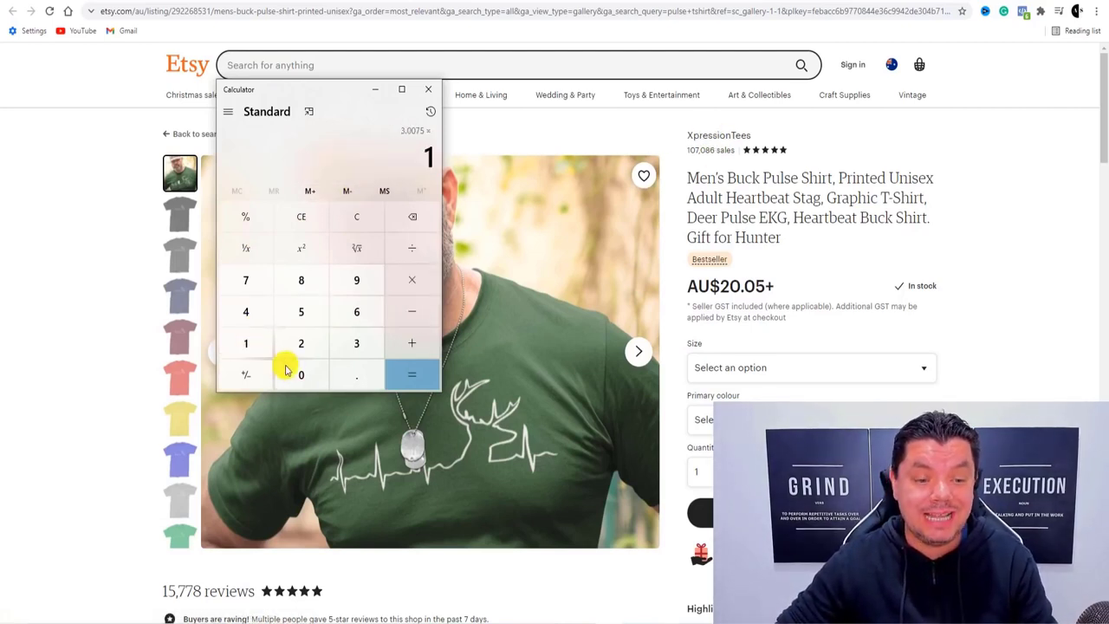
{"action": "left_click", "coordinate": [300, 375]}
{"action": "left_click", "coordinate": [245, 280]}
{"action": "left_click", "coordinate": [301, 374]}
{"action": "left_click", "coordinate": [301, 280]}
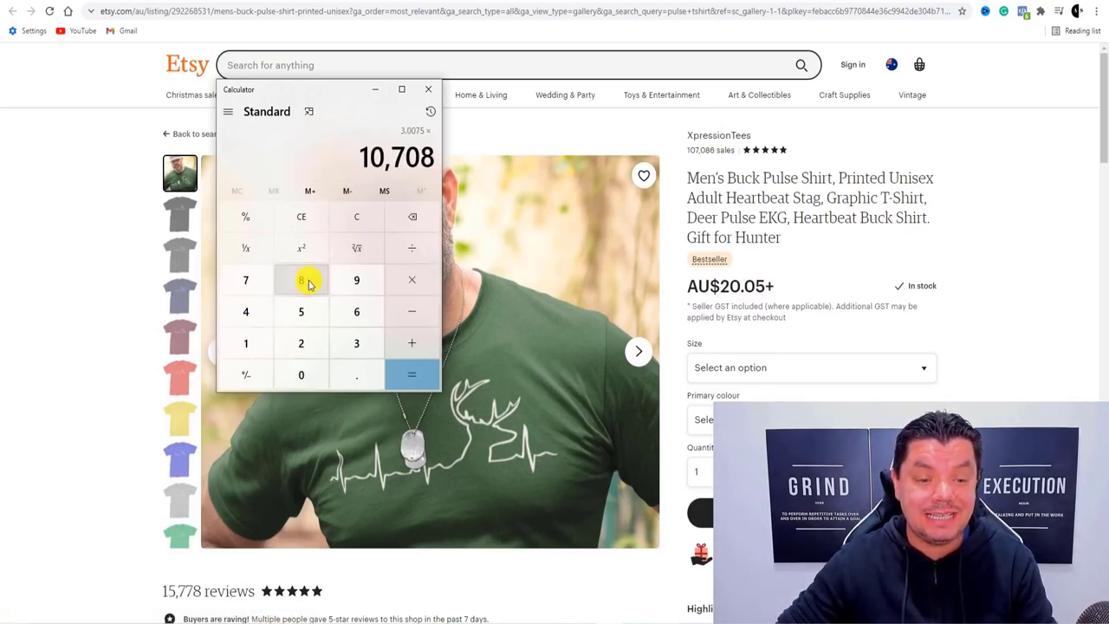
{"action": "left_click", "coordinate": [356, 311]}
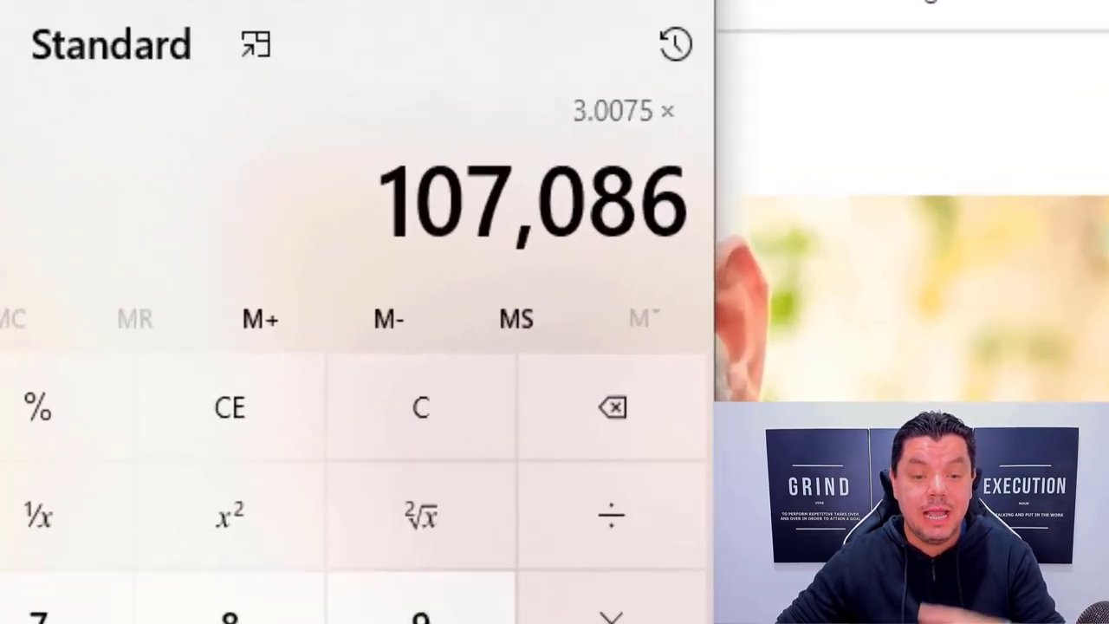
{"action": "key", "text": "Return"}
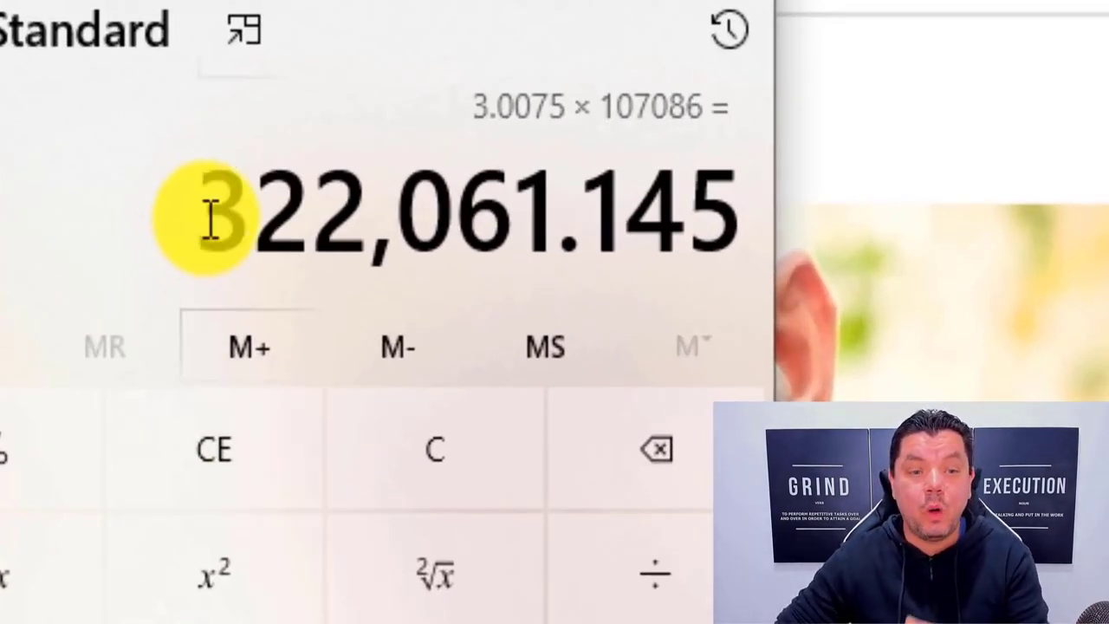
{"action": "left_click_drag", "start_coordinate": [210, 218], "coordinate": [736, 228]}
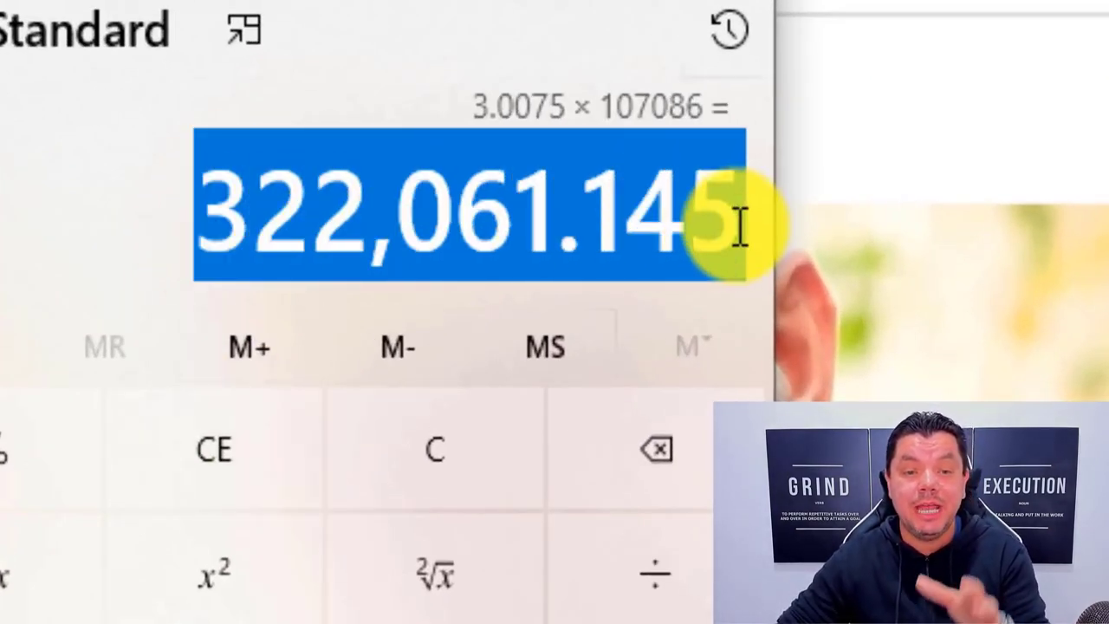
{"action": "left_click", "coordinate": [481, 224]}
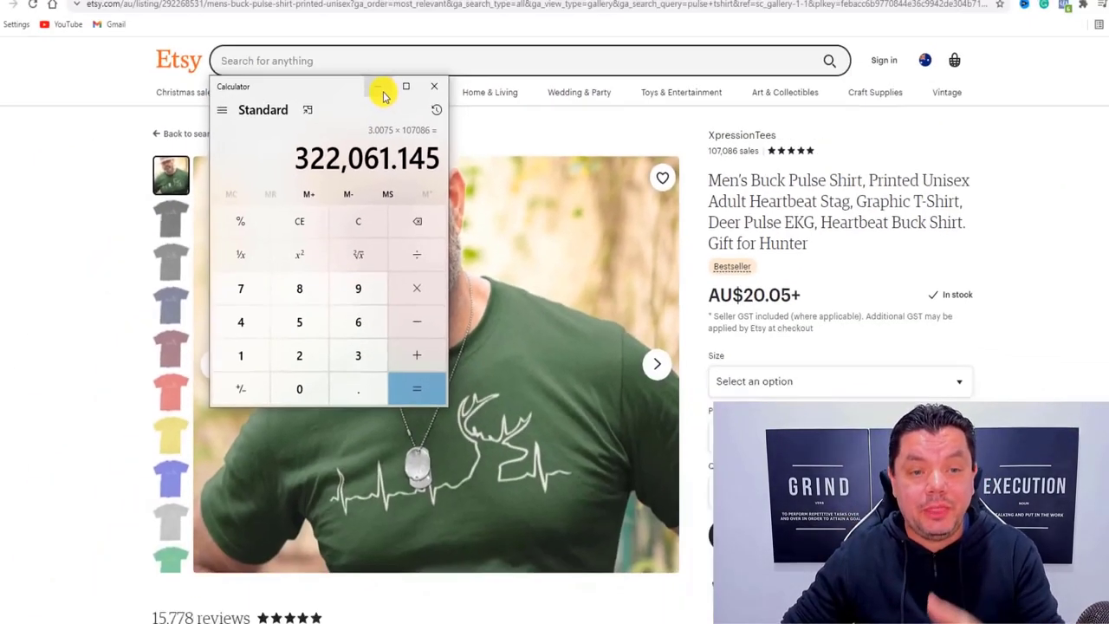
{"action": "left_click", "coordinate": [384, 92]}
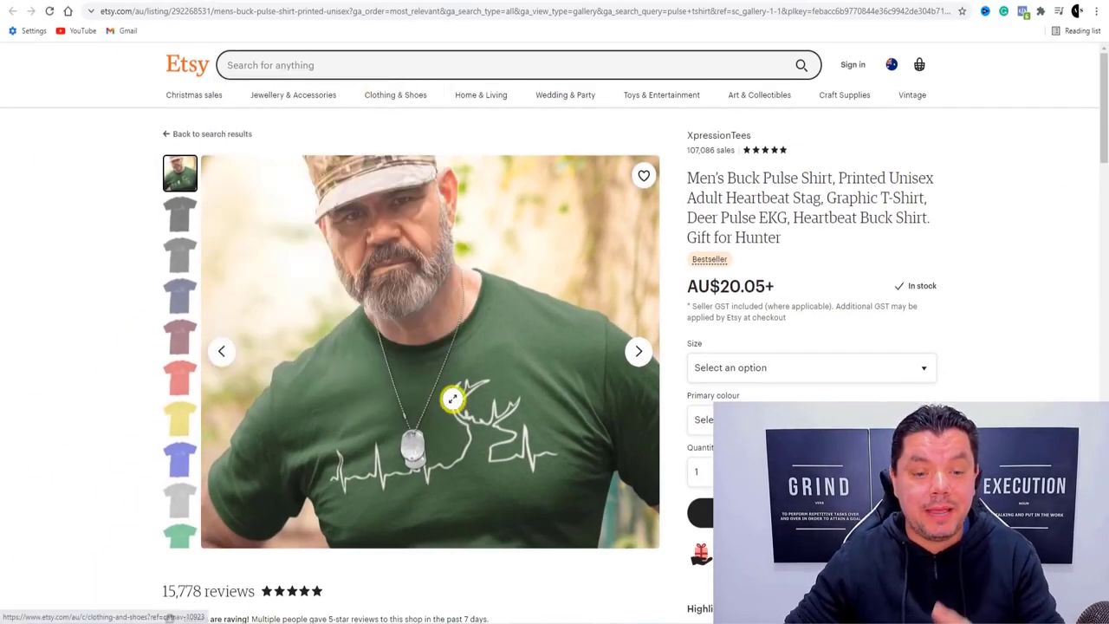
View the listing's green shirt photo, and return to the t-shirt search results.
{"action": "scroll", "coordinate": [452, 398], "scroll_direction": "down", "scroll_amount": 2}
{"action": "left_click", "coordinate": [180, 412]}
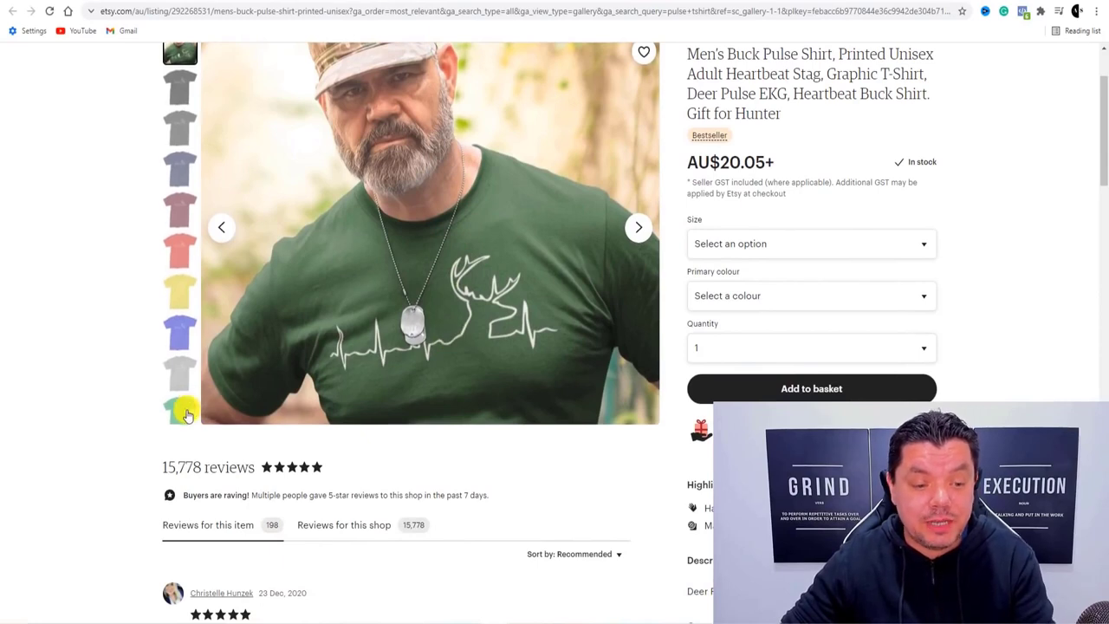
{"action": "scroll", "coordinate": [394, 303], "scroll_direction": "up", "scroll_amount": 2}
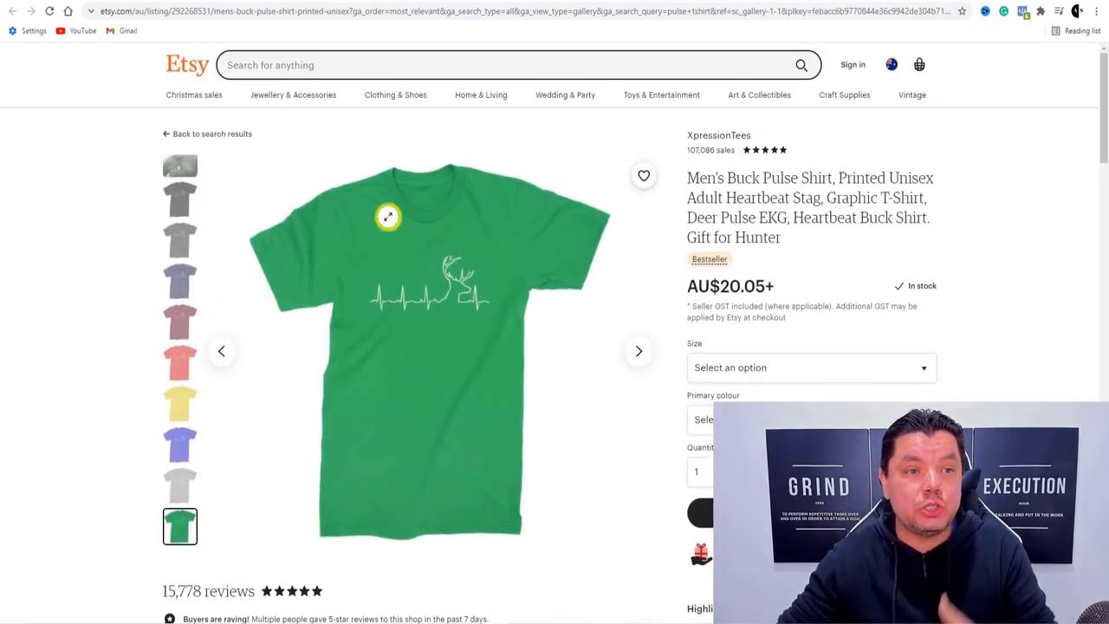
{"action": "left_click", "coordinate": [208, 1]}
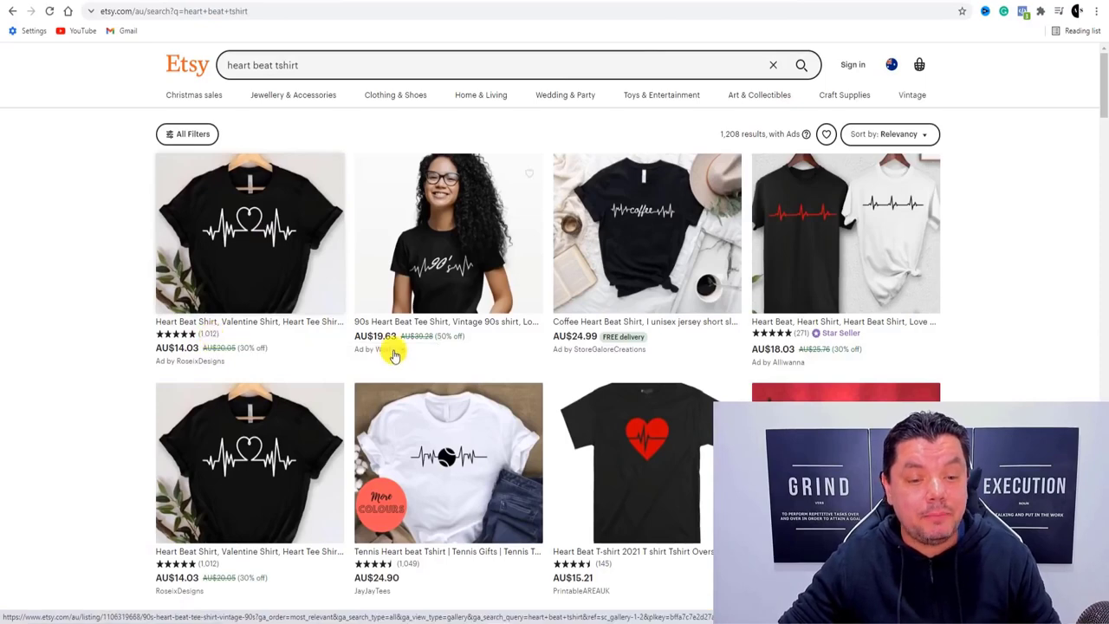
Browse the Etsy heart beat tshirt results to compare the range of designs, and return to the first row.
{"action": "scroll", "coordinate": [725, 347], "scroll_direction": "down", "scroll_amount": 3}
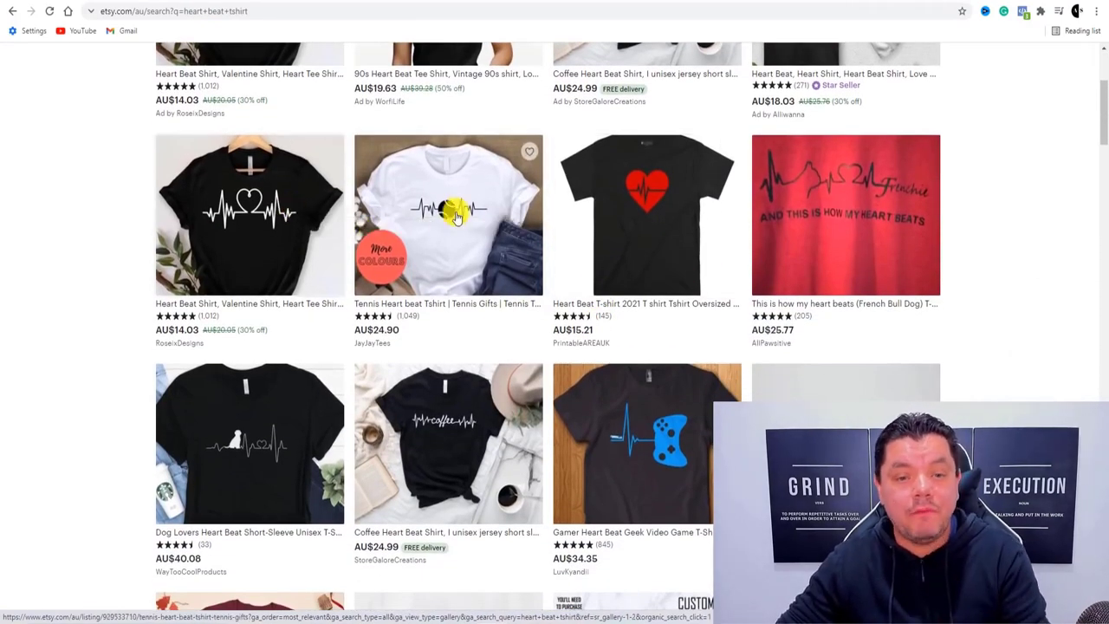
{"action": "scroll", "coordinate": [444, 218], "scroll_direction": "down", "scroll_amount": 2}
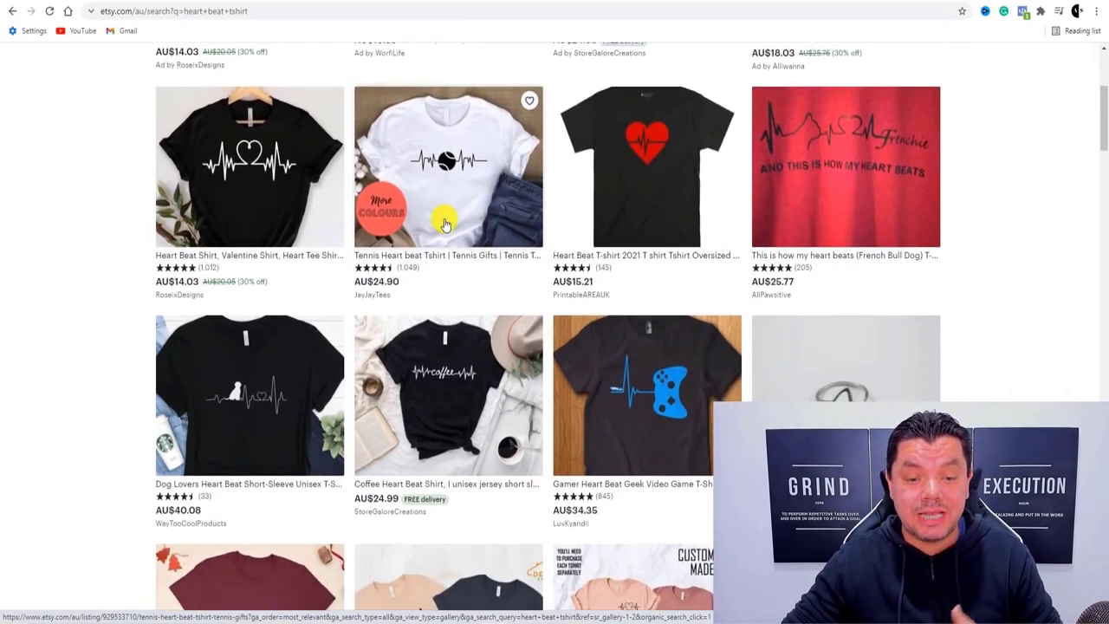
{"action": "scroll", "coordinate": [519, 260], "scroll_direction": "down", "scroll_amount": 3}
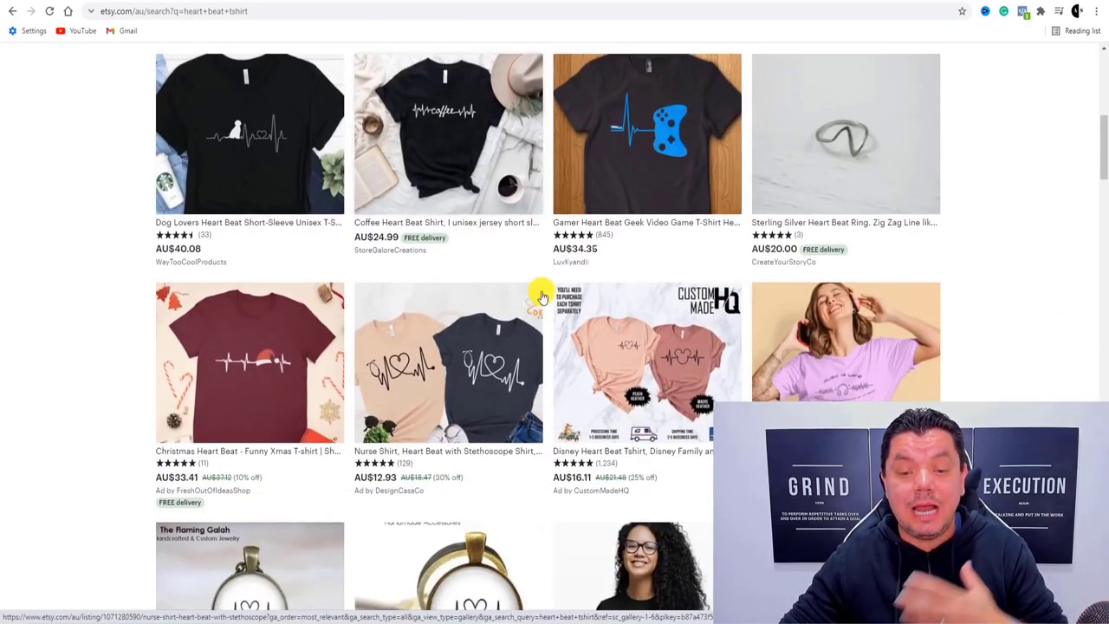
{"action": "scroll", "coordinate": [604, 307], "scroll_direction": "down", "scroll_amount": 3}
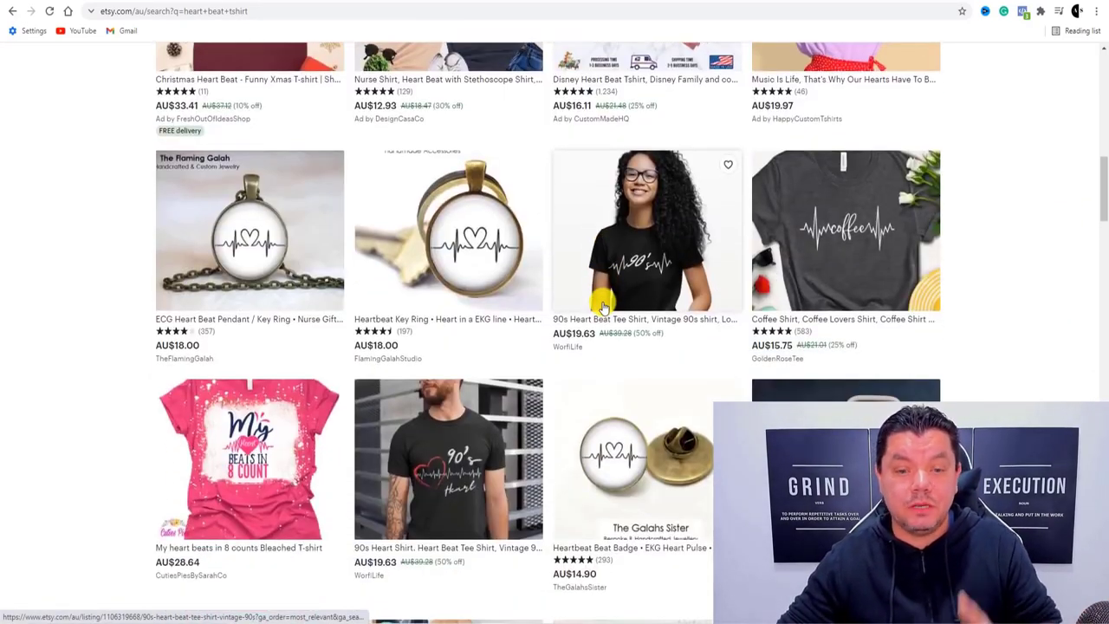
{"action": "scroll", "coordinate": [598, 275], "scroll_direction": "up", "scroll_amount": 10}
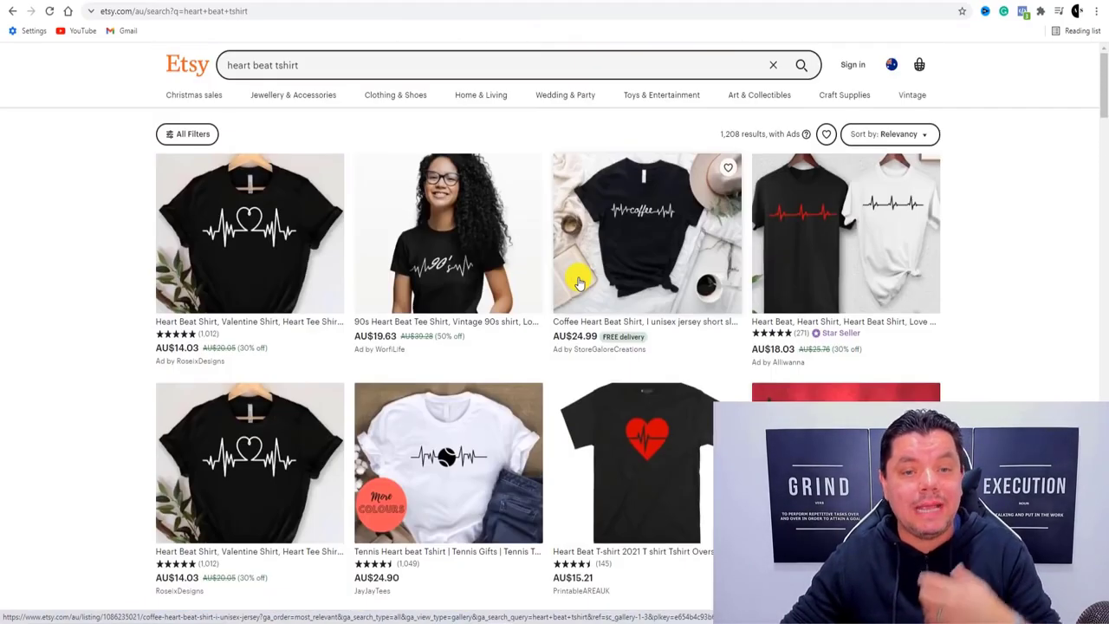
View the opened Etsy listings for the tennis, gamer and drummer heartbeat t-shirts, checking their designs and shop sales.
{"action": "left_click", "coordinate": [245, 2]}
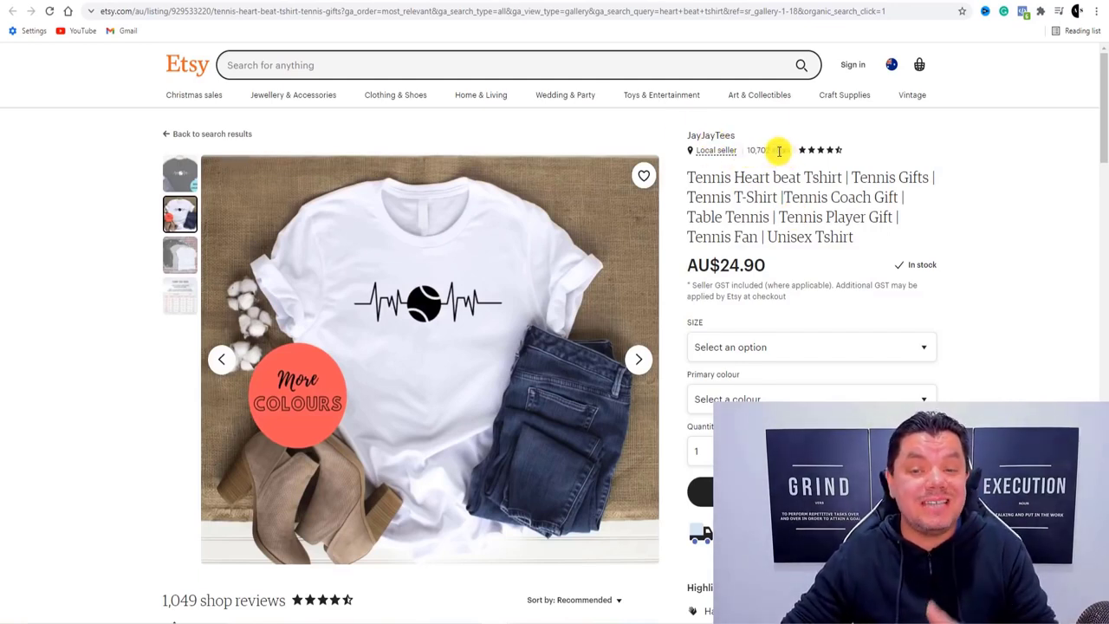
{"action": "left_click", "coordinate": [271, 2]}
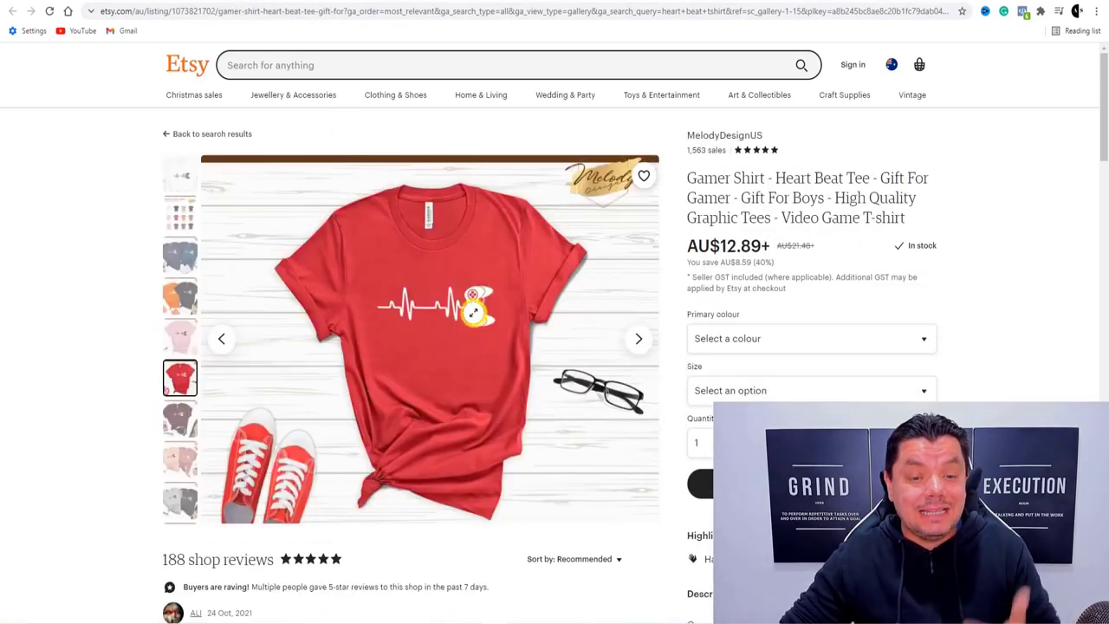
{"action": "left_click", "coordinate": [305, 2]}
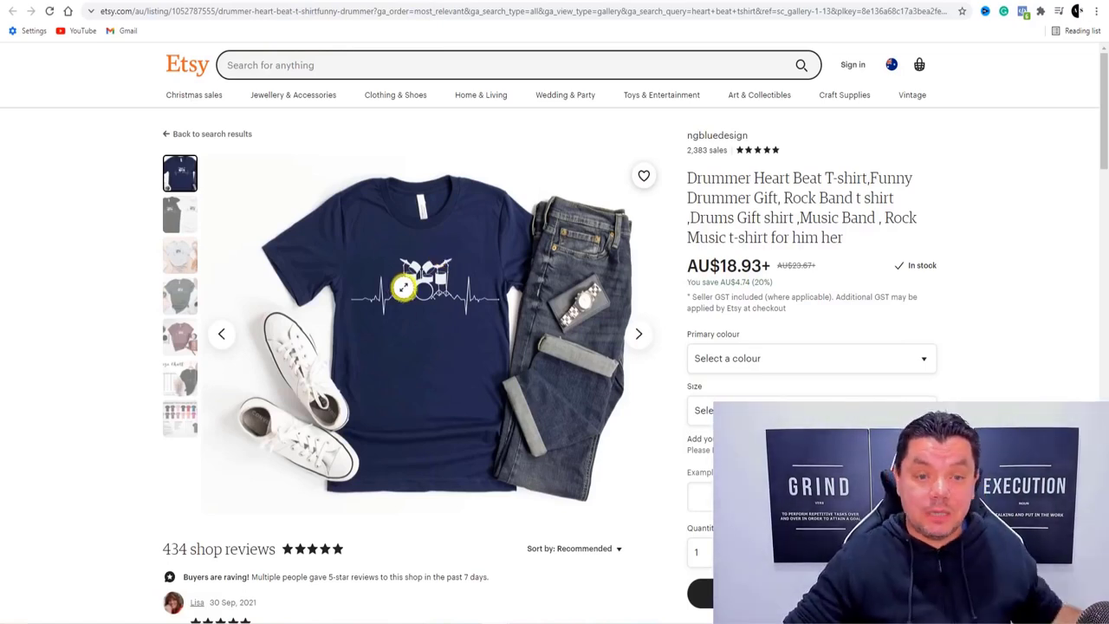
{"action": "left_click", "coordinate": [336, 3]}
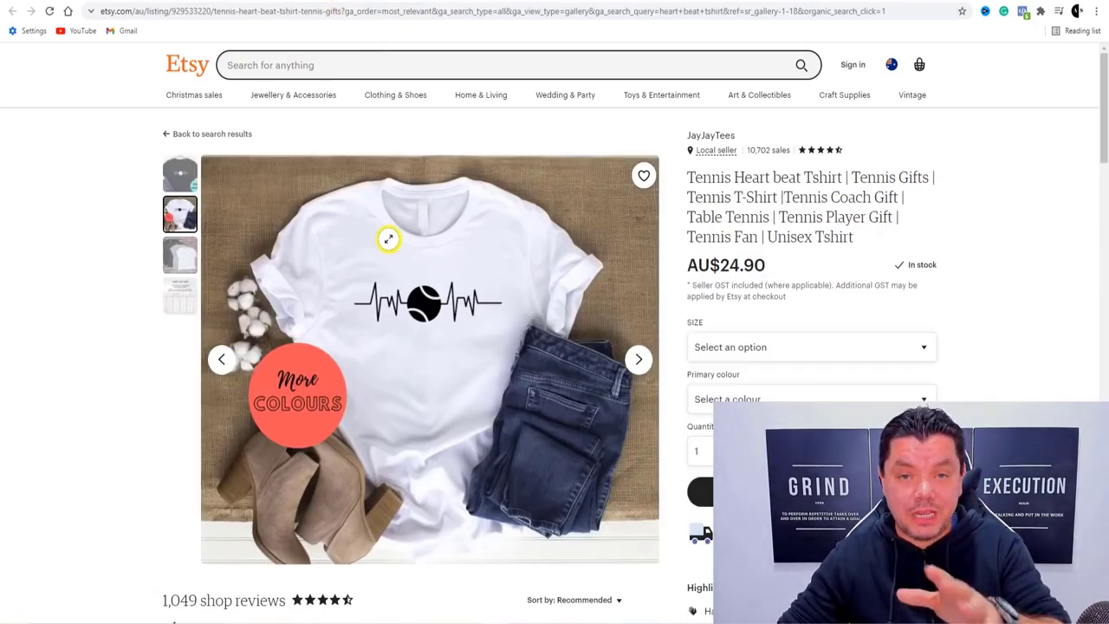
{"action": "mouse_move", "coordinate": [386, 91]}
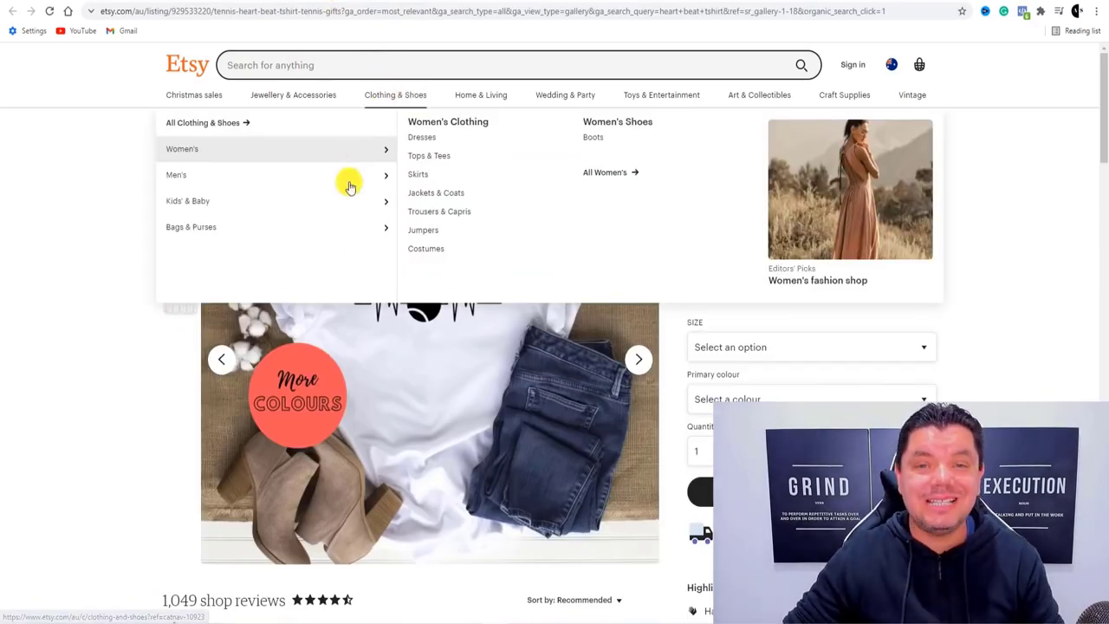
Switch to the Merch by Amazon landing page and examine how the service works and its seller benefits.
{"action": "left_click", "coordinate": [359, 4]}
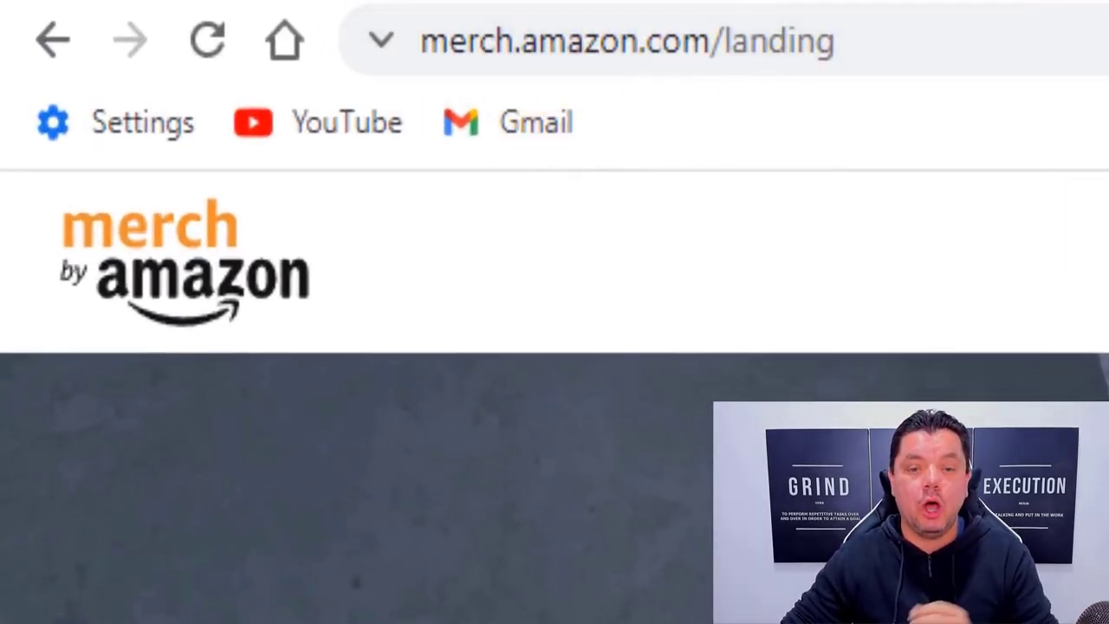
{"action": "scroll", "coordinate": [497, 247], "scroll_direction": "down", "scroll_amount": 5}
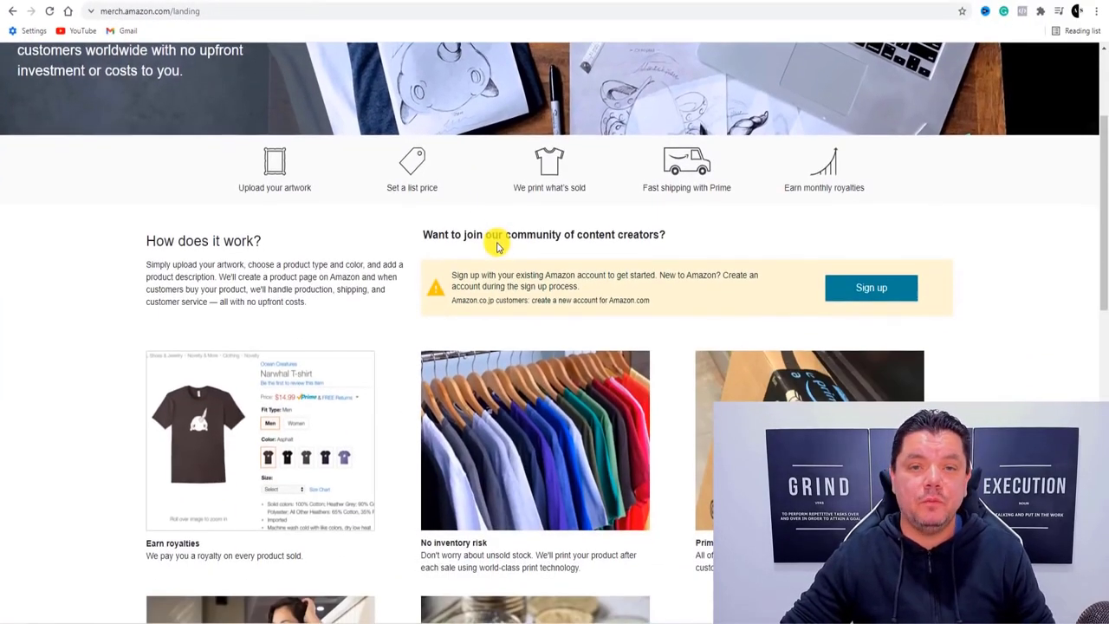
{"action": "scroll", "coordinate": [496, 243], "scroll_direction": "down", "scroll_amount": 2}
{"action": "scroll", "coordinate": [499, 250], "scroll_direction": "down", "scroll_amount": 1}
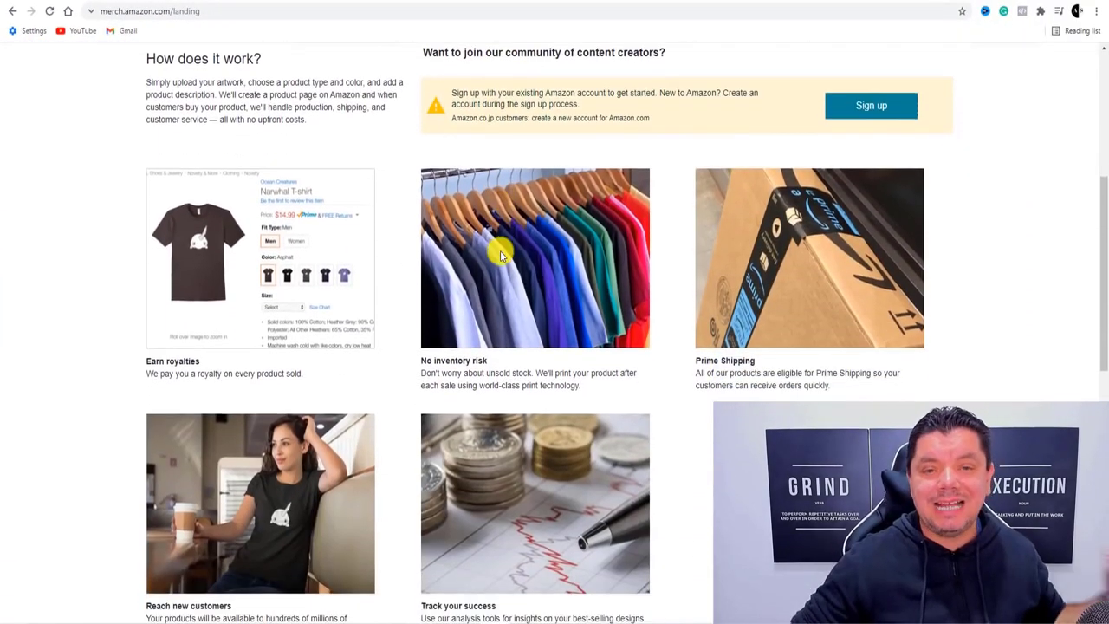
{"action": "scroll", "coordinate": [499, 257], "scroll_direction": "up", "scroll_amount": 3}
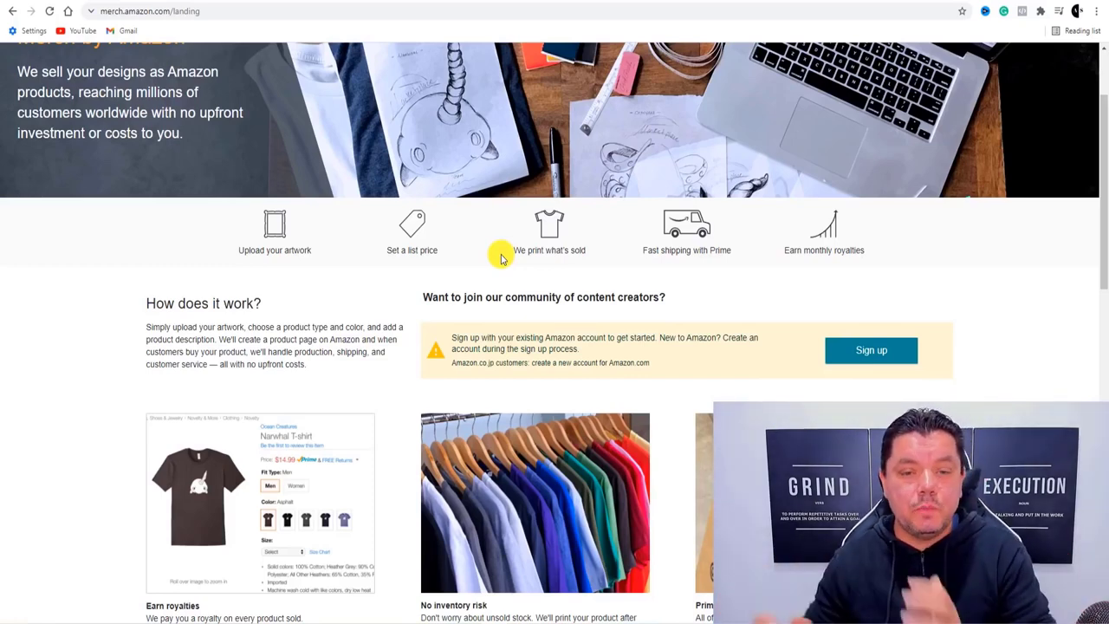
{"action": "scroll", "coordinate": [506, 251], "scroll_direction": "up", "scroll_amount": 3}
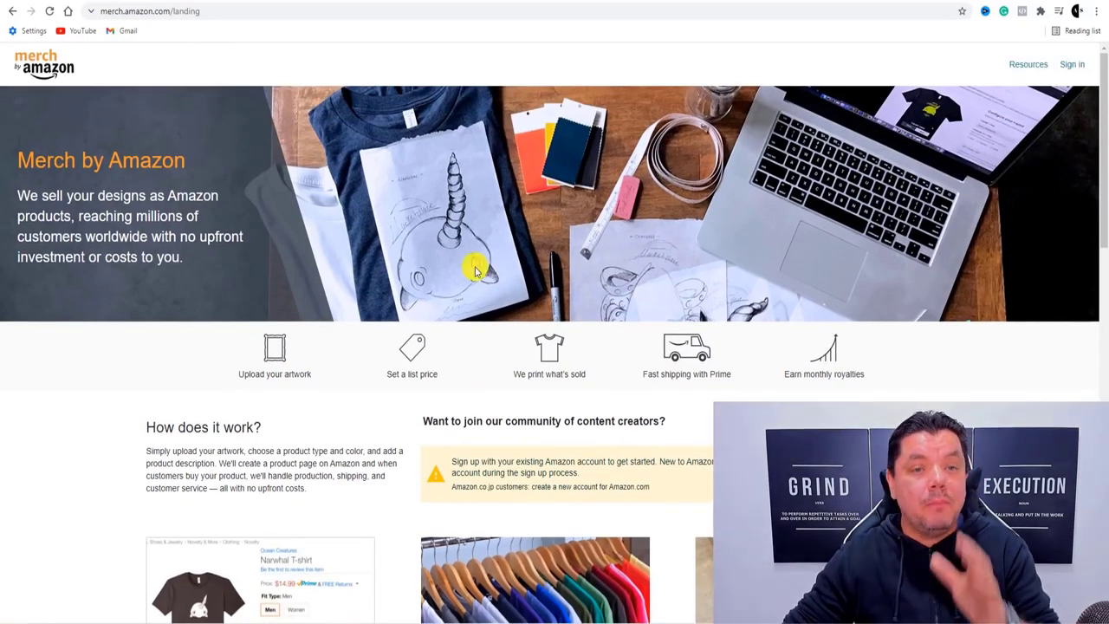
Highlight the Merch by Amazon process points in turn: list price, printing what's sold, Prime shipping and monthly royalties.
{"action": "scroll", "coordinate": [486, 275], "scroll_direction": "down", "scroll_amount": 2}
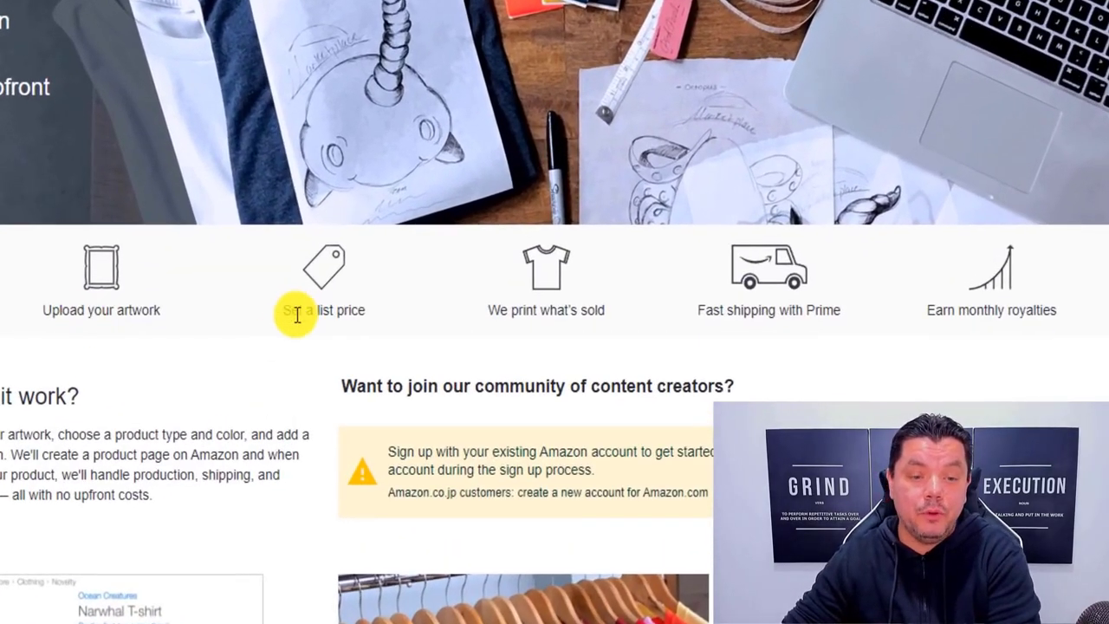
{"action": "left_click_drag", "start_coordinate": [295, 312], "coordinate": [389, 316]}
{"action": "left_click", "coordinate": [389, 316]}
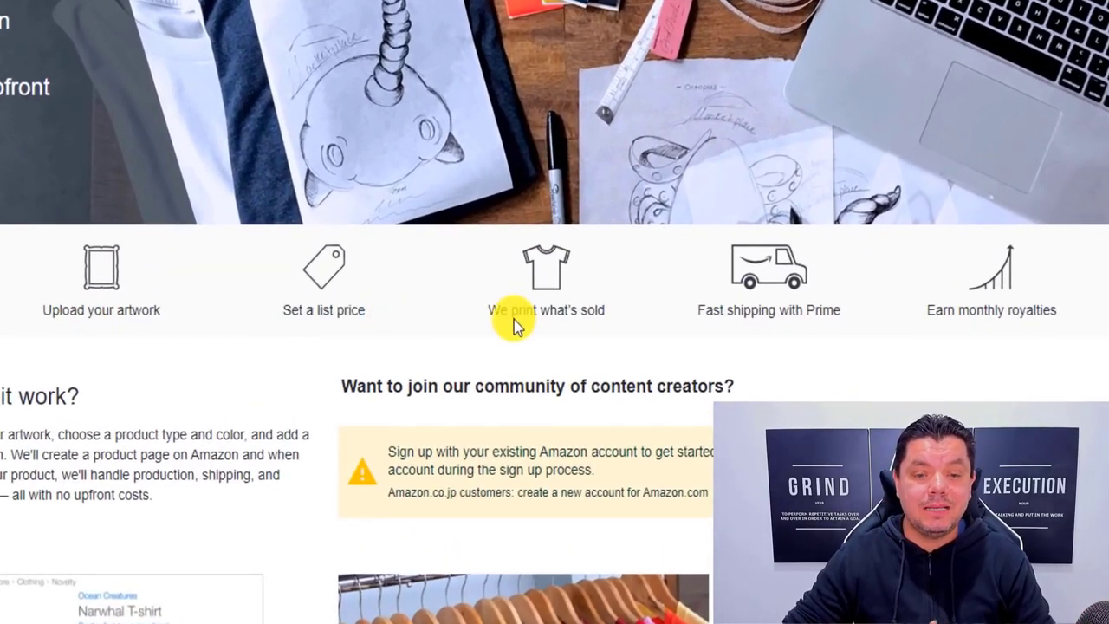
{"action": "left_click_drag", "start_coordinate": [487, 318], "coordinate": [626, 315]}
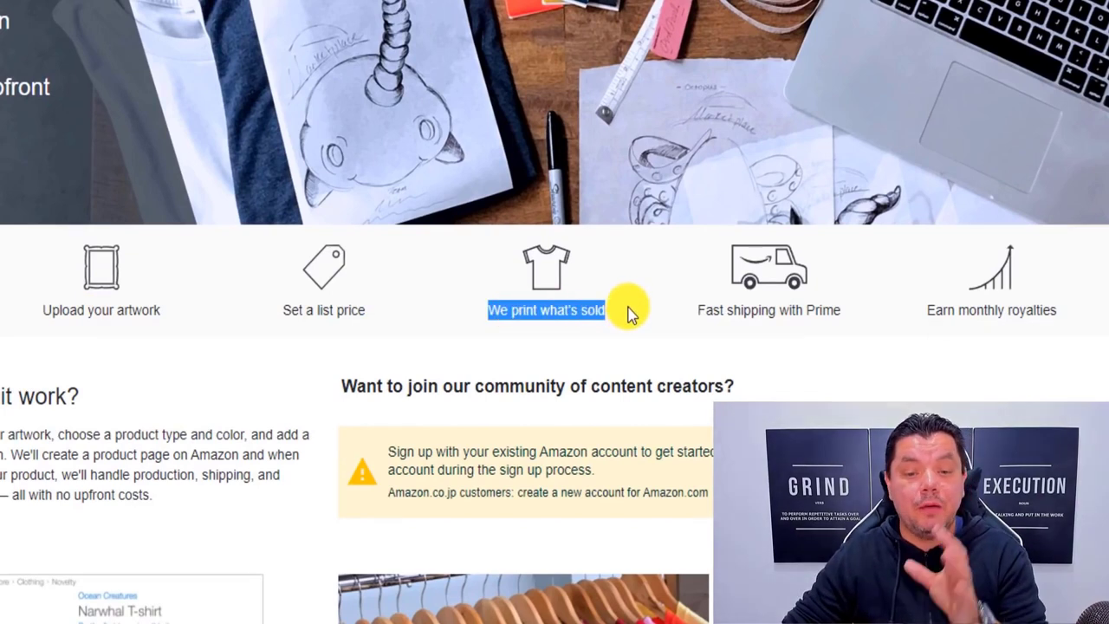
{"action": "left_click", "coordinate": [628, 313]}
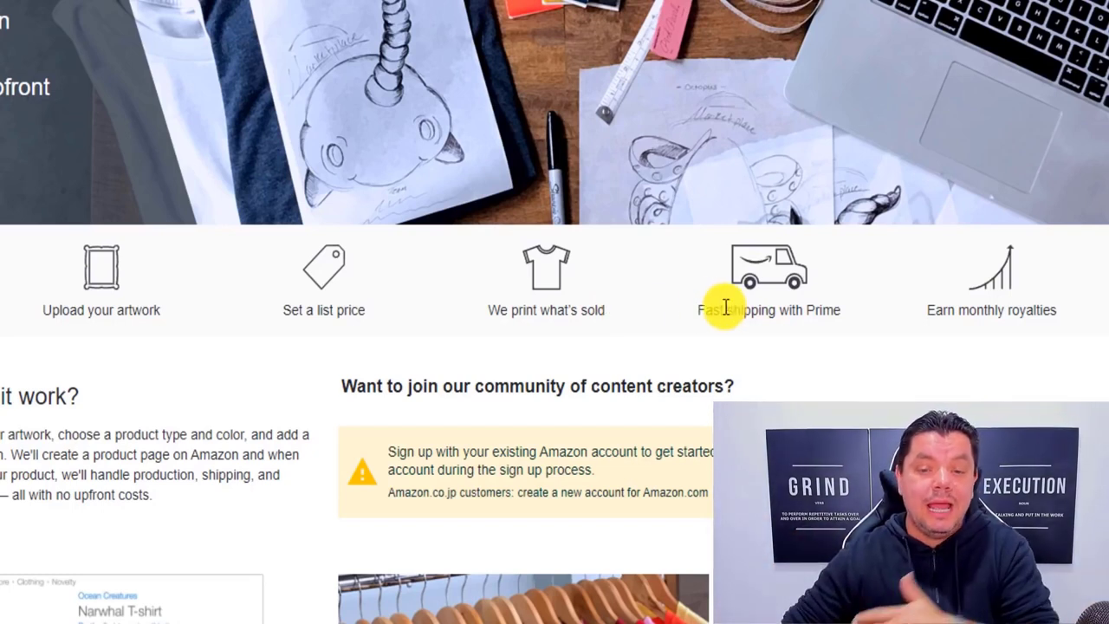
{"action": "left_click_drag", "start_coordinate": [699, 312], "coordinate": [1085, 325]}
{"action": "left_click", "coordinate": [1085, 325]}
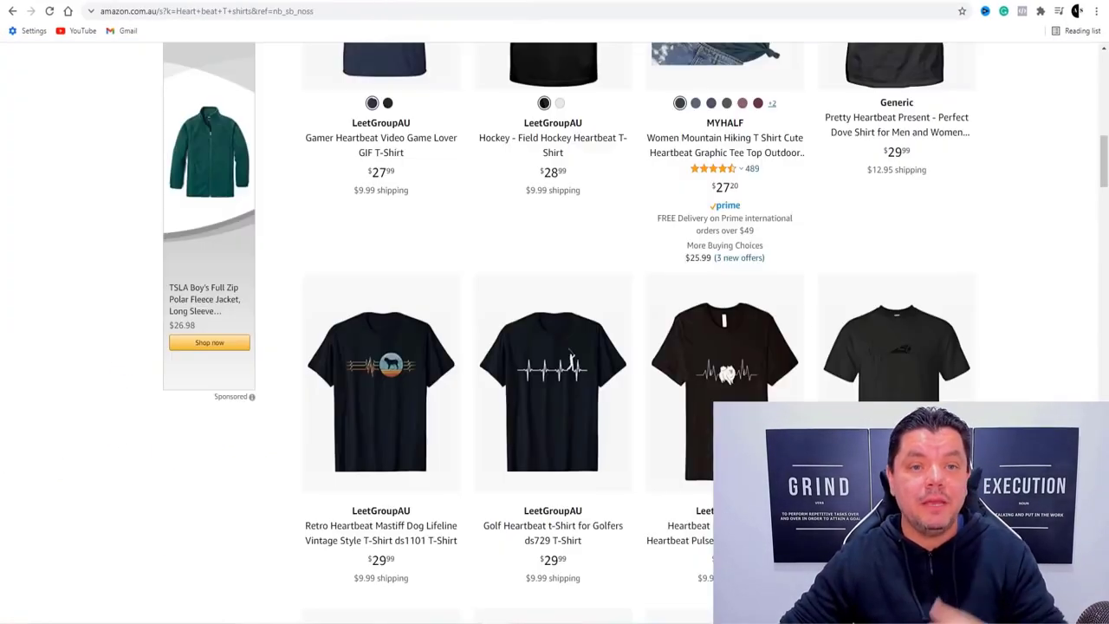
Examine the first rows of Amazon search results for Heart beat T shirts, and return to the start of the page.
{"action": "scroll", "coordinate": [403, 179], "scroll_direction": "up", "scroll_amount": 4}
{"action": "scroll", "coordinate": [406, 173], "scroll_direction": "up", "scroll_amount": 7}
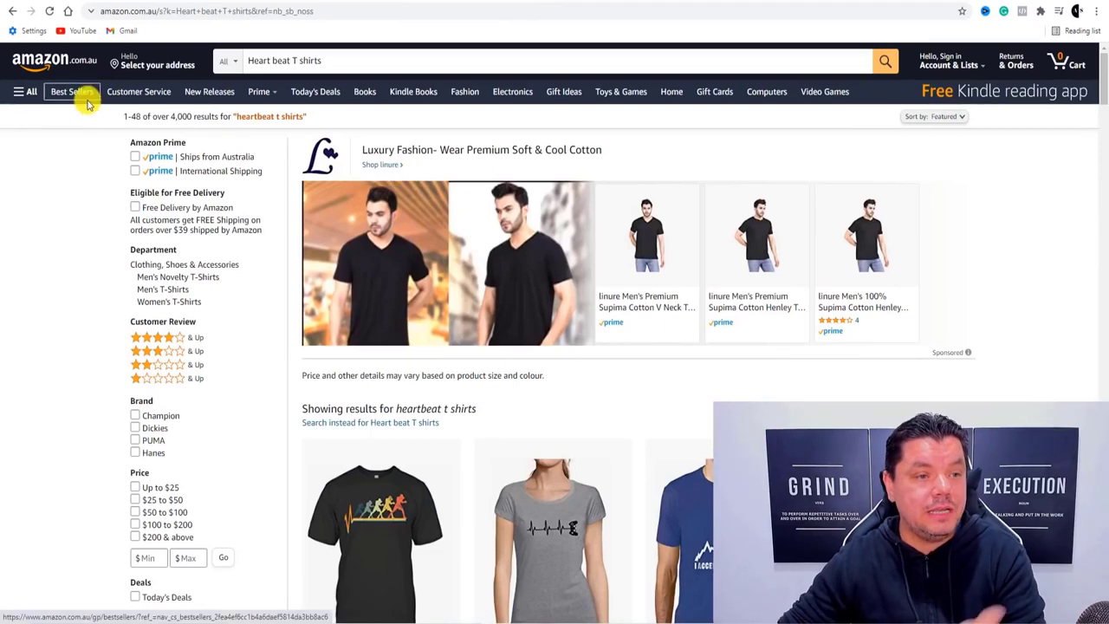
{"action": "scroll", "coordinate": [563, 282], "scroll_direction": "down", "scroll_amount": 2}
{"action": "scroll", "coordinate": [567, 285], "scroll_direction": "down", "scroll_amount": 1}
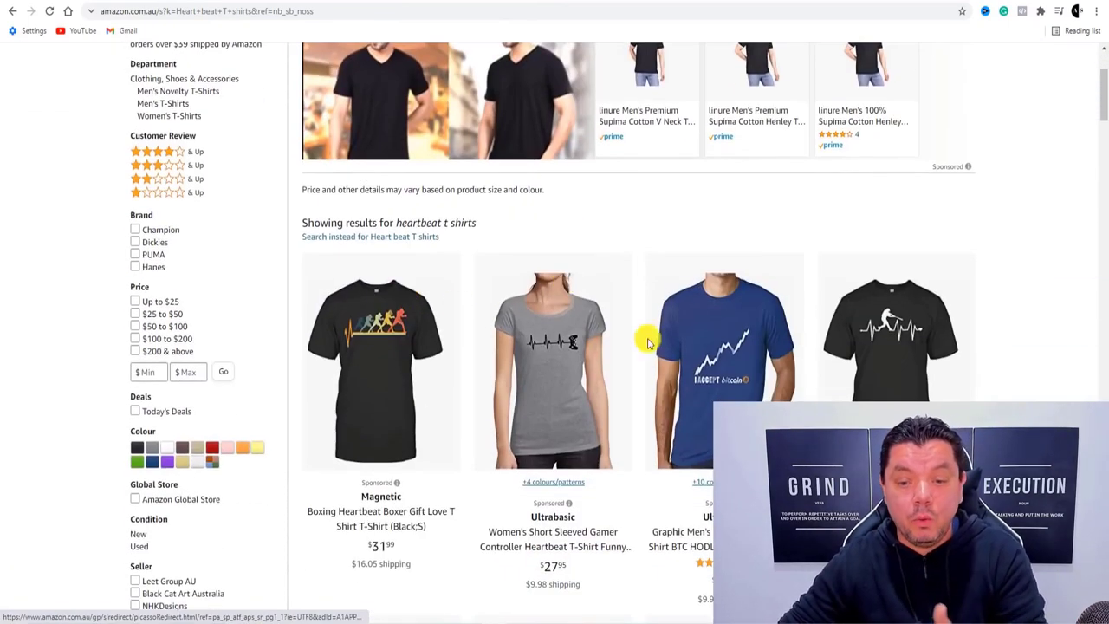
{"action": "scroll", "coordinate": [804, 356], "scroll_direction": "down", "scroll_amount": 2}
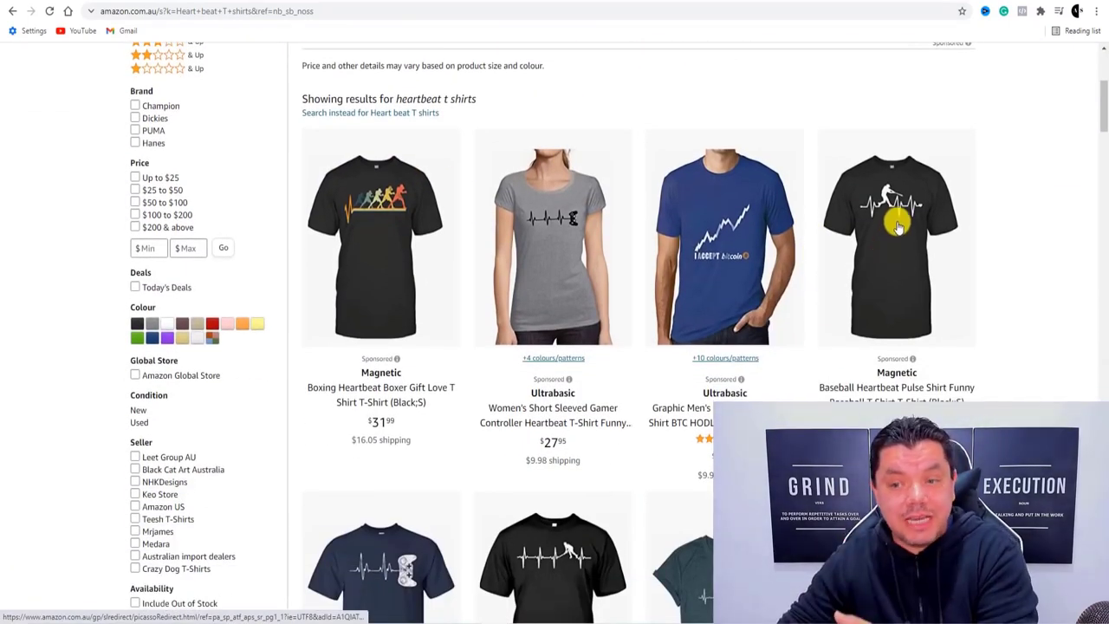
{"action": "scroll", "coordinate": [909, 252], "scroll_direction": "up", "scroll_amount": 4}
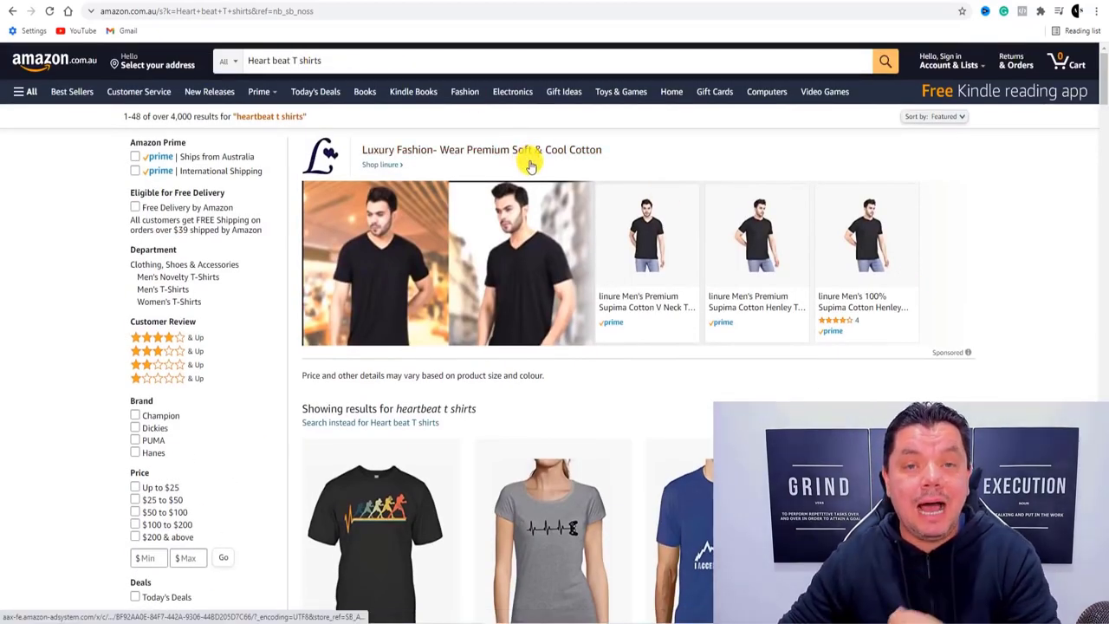
Browse further through the Amazon heartbeat t-shirt results, comparing the themes, prices and ratings of the designs.
{"action": "scroll", "coordinate": [601, 188], "scroll_direction": "down", "scroll_amount": 4}
{"action": "scroll", "coordinate": [881, 177], "scroll_direction": "down", "scroll_amount": 8}
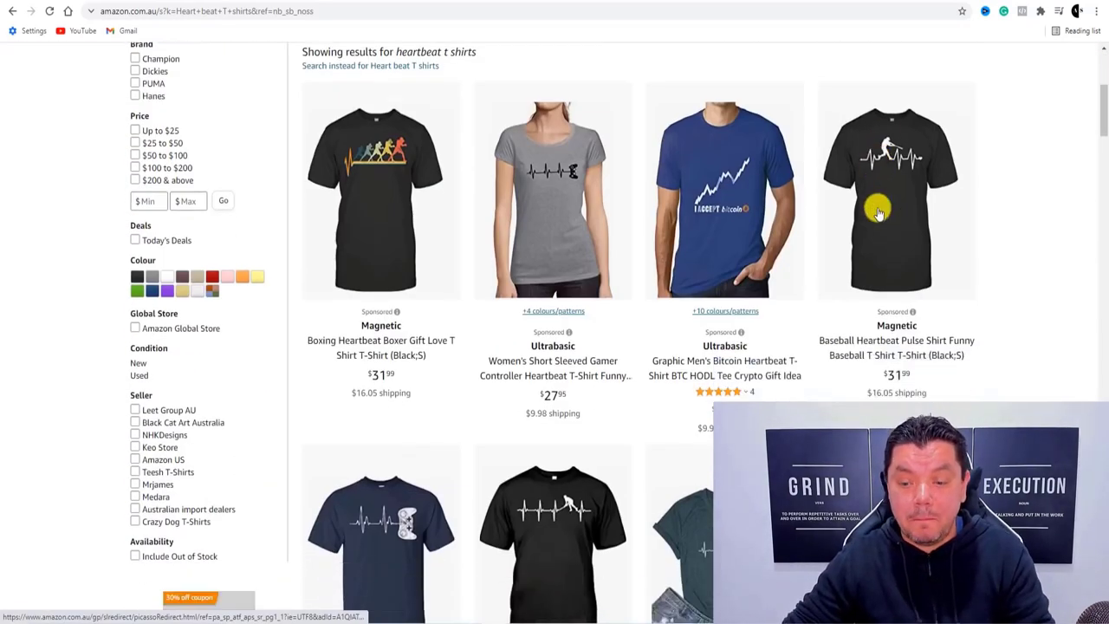
{"action": "scroll", "coordinate": [667, 260], "scroll_direction": "down", "scroll_amount": 3}
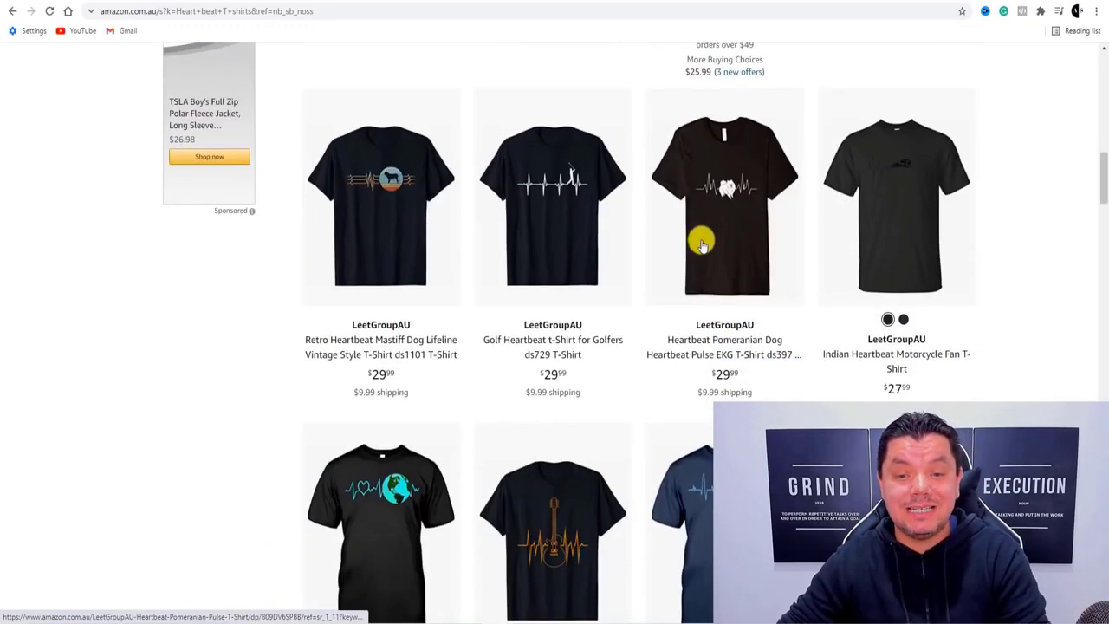
{"action": "scroll", "coordinate": [708, 368], "scroll_direction": "down", "scroll_amount": 1}
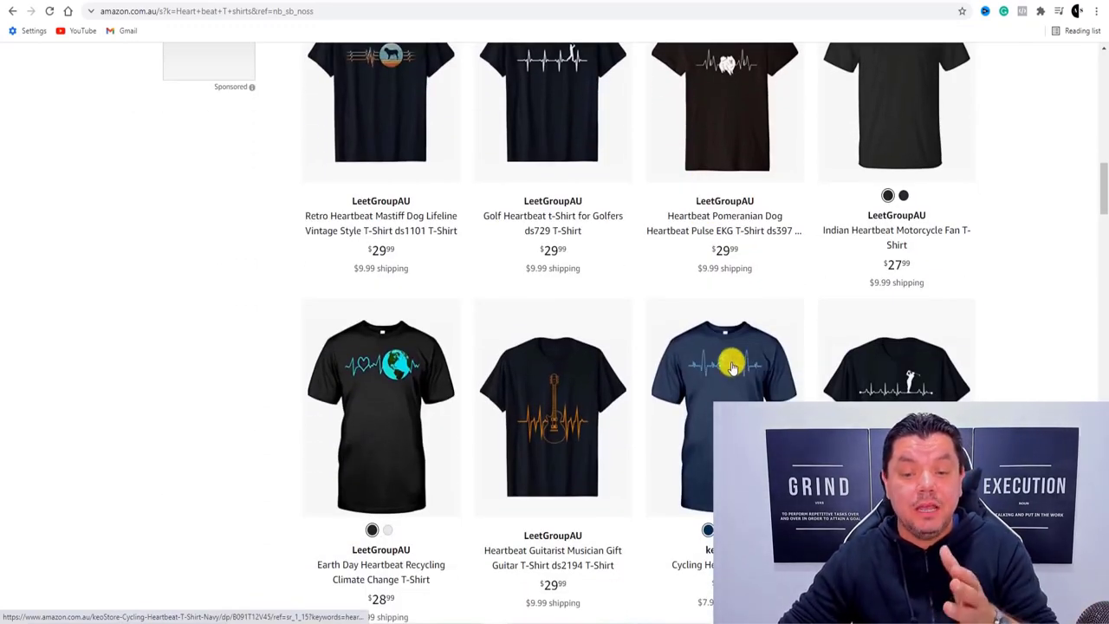
{"action": "scroll", "coordinate": [732, 367], "scroll_direction": "down", "scroll_amount": 3}
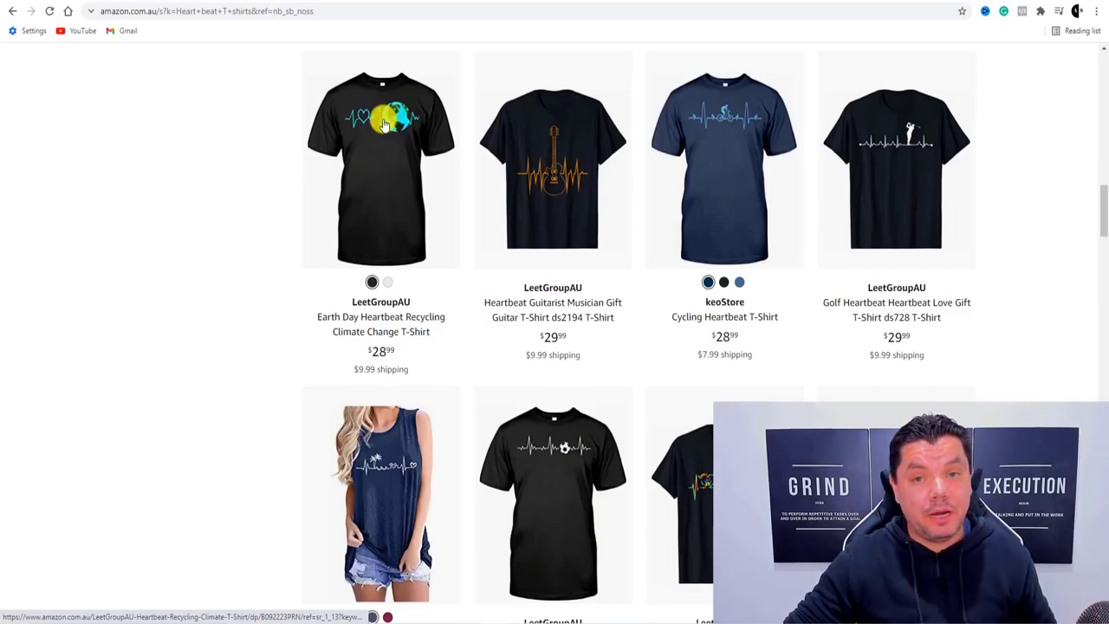
{"action": "scroll", "coordinate": [716, 366], "scroll_direction": "down", "scroll_amount": 6}
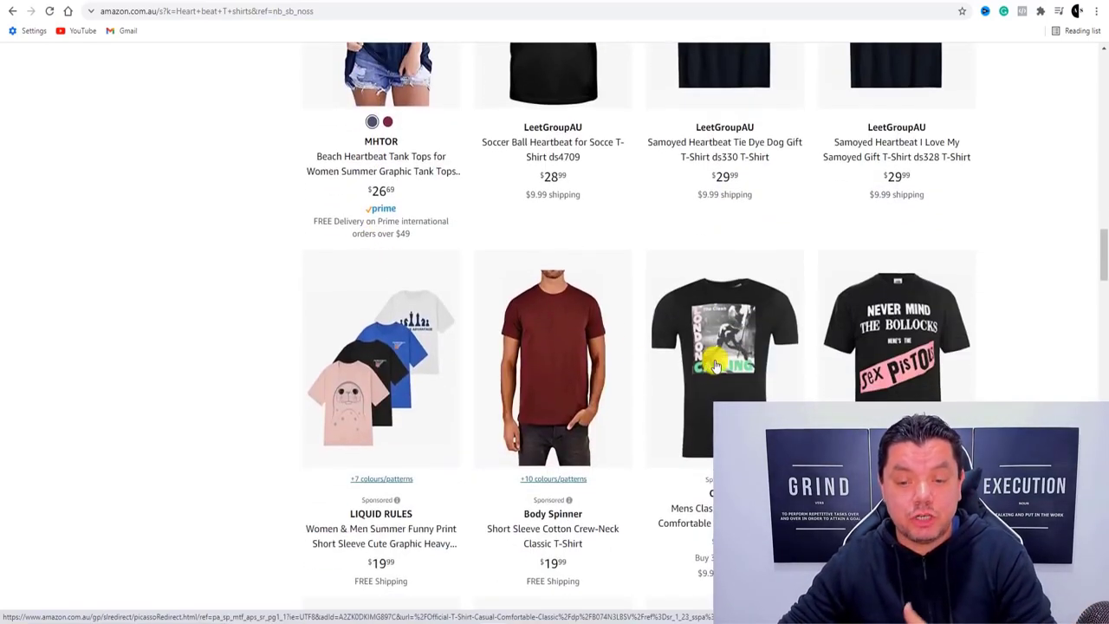
{"action": "scroll", "coordinate": [824, 345], "scroll_direction": "down", "scroll_amount": 4}
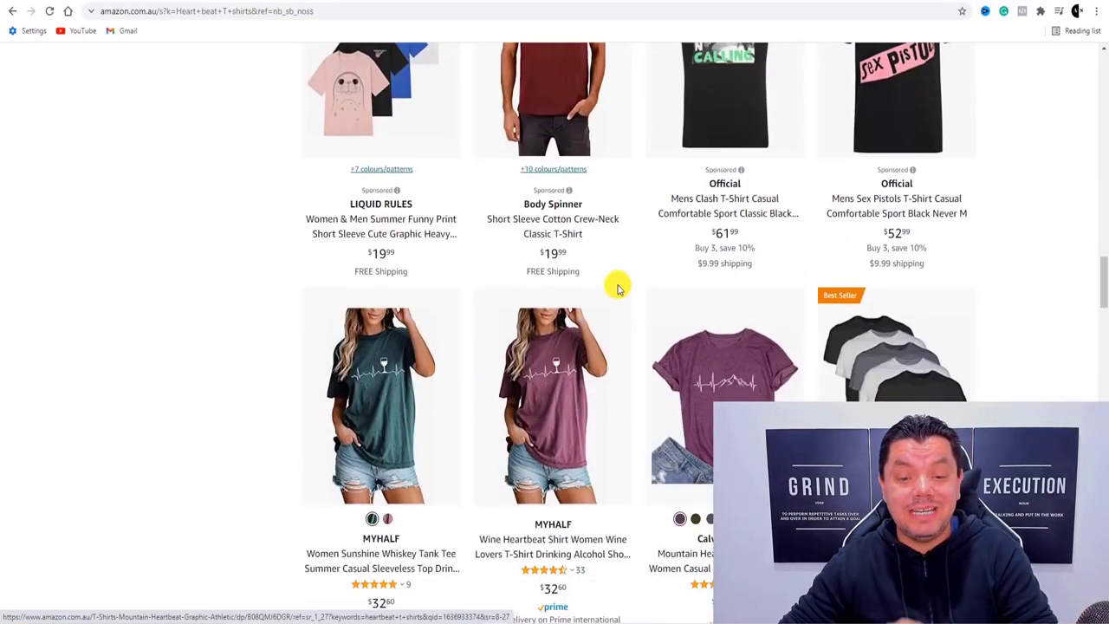
{"action": "scroll", "coordinate": [664, 294], "scroll_direction": "down", "scroll_amount": 2}
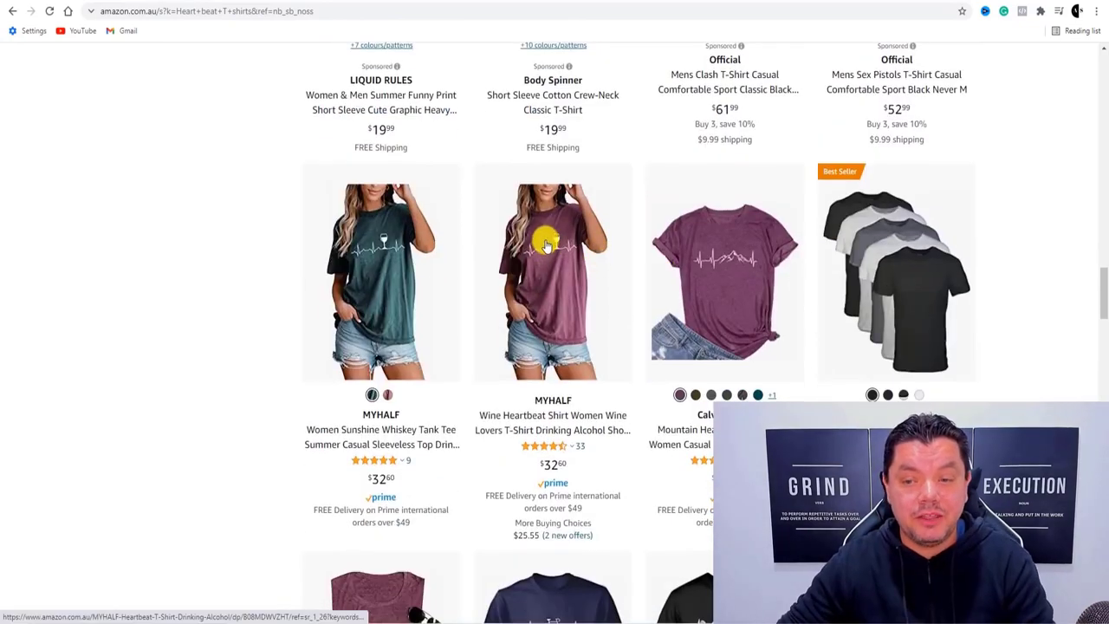
{"action": "scroll", "coordinate": [546, 246], "scroll_direction": "down", "scroll_amount": 3}
{"action": "scroll", "coordinate": [800, 266], "scroll_direction": "down", "scroll_amount": 2}
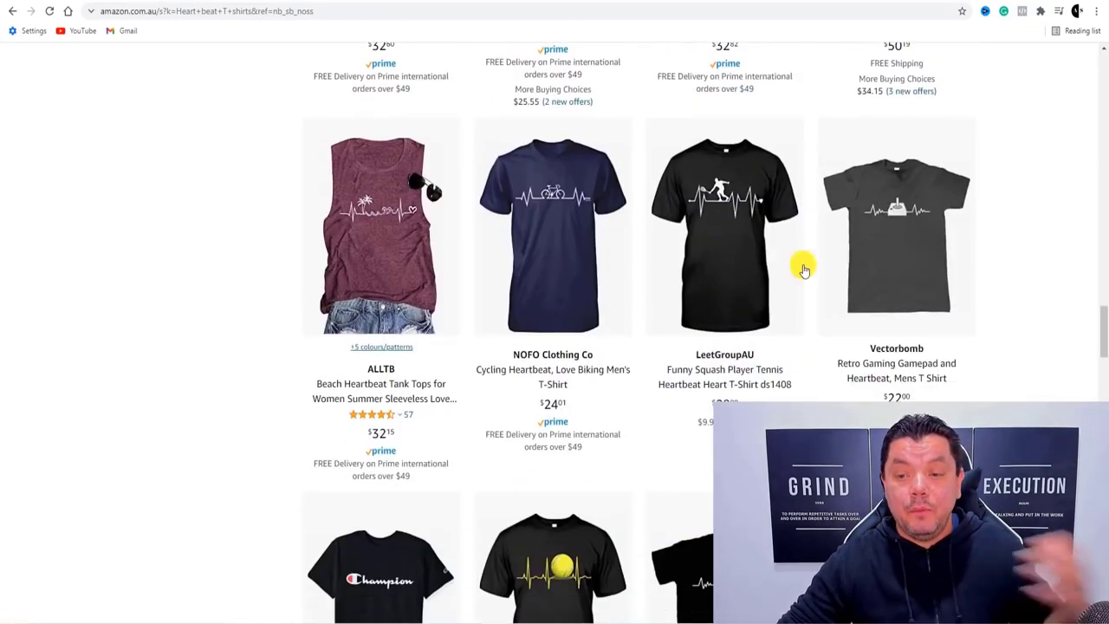
{"action": "scroll", "coordinate": [546, 285], "scroll_direction": "down", "scroll_amount": 3}
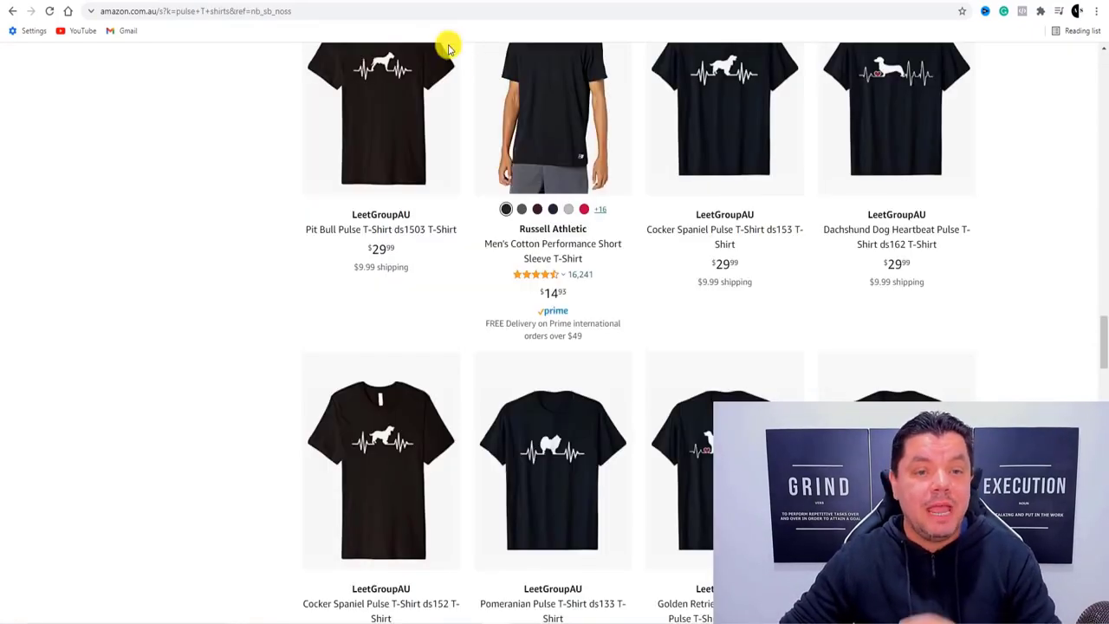
Look through the Amazon search results for pulse T shirts, and return to the start of the page.
{"action": "scroll", "coordinate": [506, 157], "scroll_direction": "up", "scroll_amount": 3}
{"action": "scroll", "coordinate": [505, 156], "scroll_direction": "down", "scroll_amount": 15}
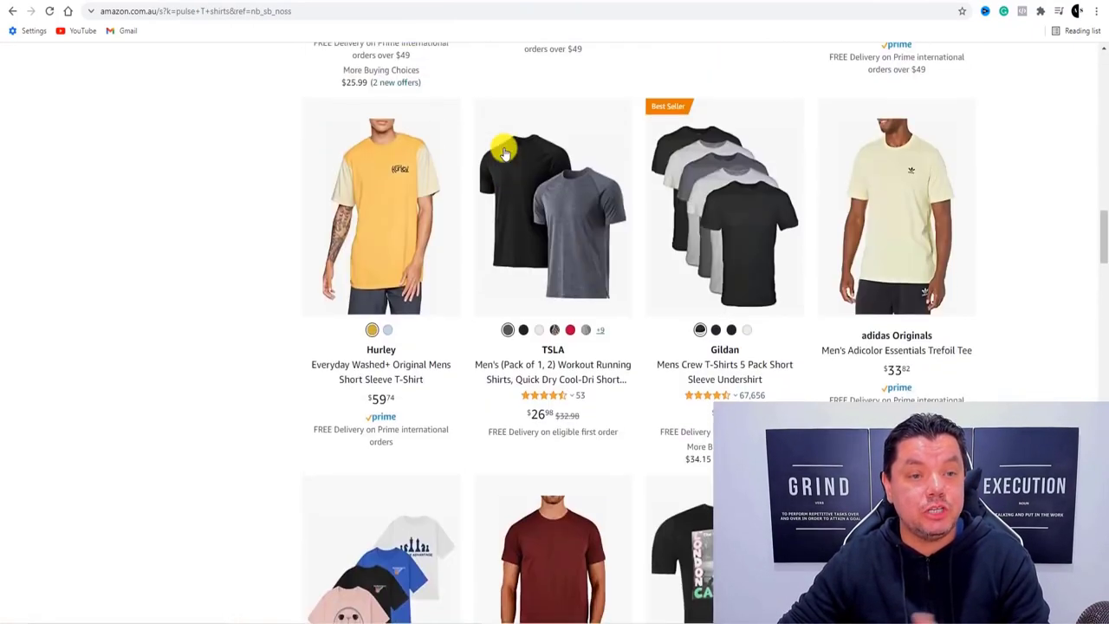
{"action": "scroll", "coordinate": [347, 121], "scroll_direction": "up", "scroll_amount": 6}
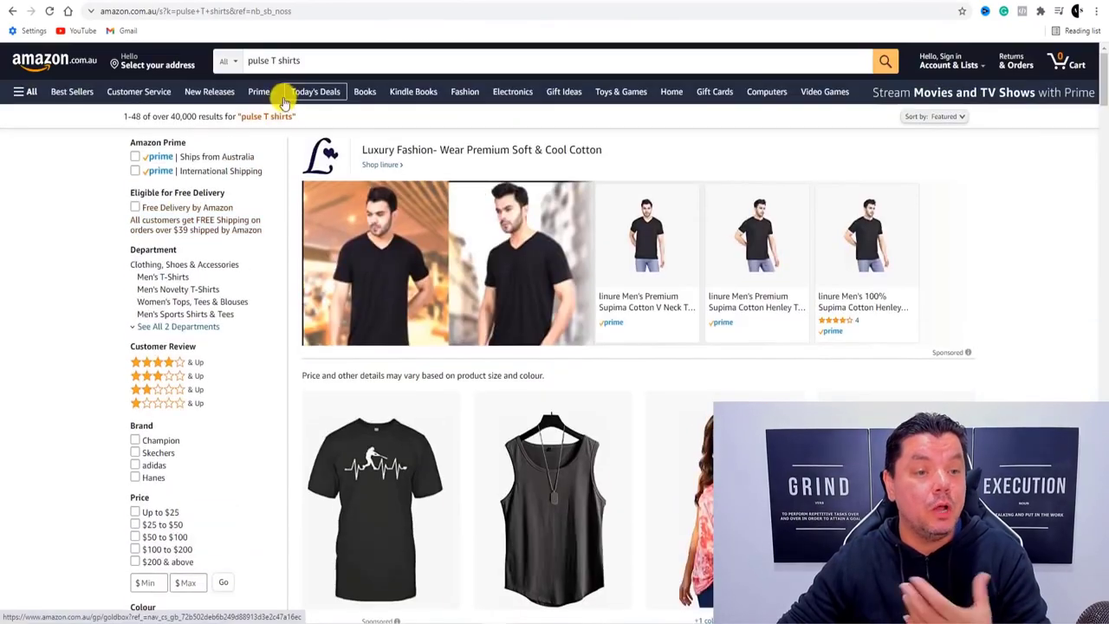
Browse the Amazon results for pulse T shirts down to the dog-breed heartbeat designs.
{"action": "scroll", "coordinate": [606, 200], "scroll_direction": "down", "scroll_amount": 4}
{"action": "scroll", "coordinate": [762, 238], "scroll_direction": "down", "scroll_amount": 20}
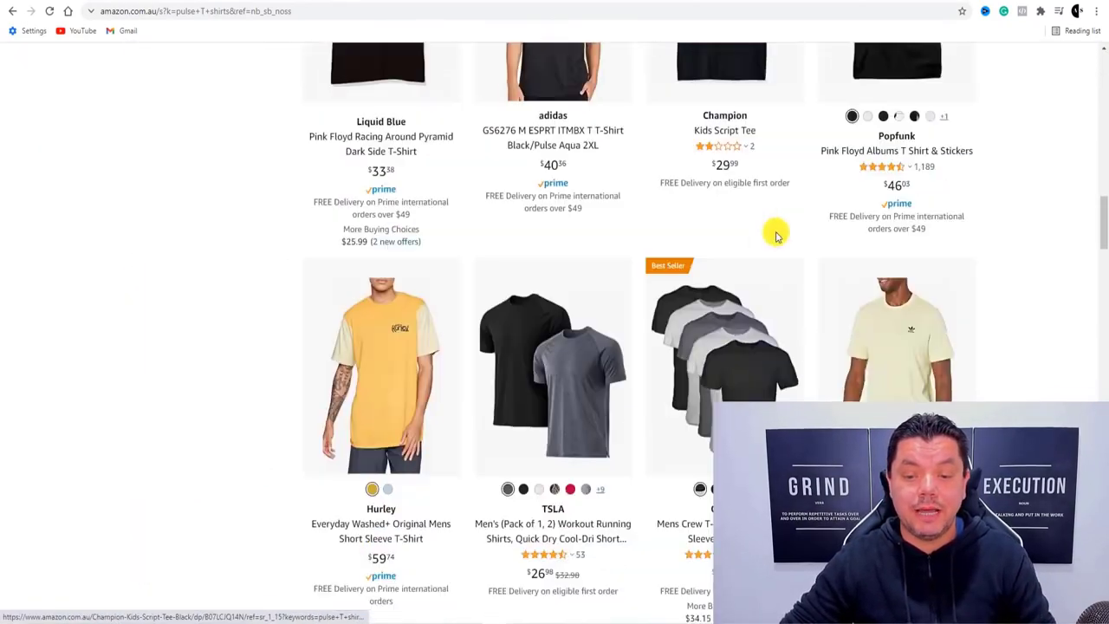
{"action": "scroll", "coordinate": [805, 235], "scroll_direction": "down", "scroll_amount": 5}
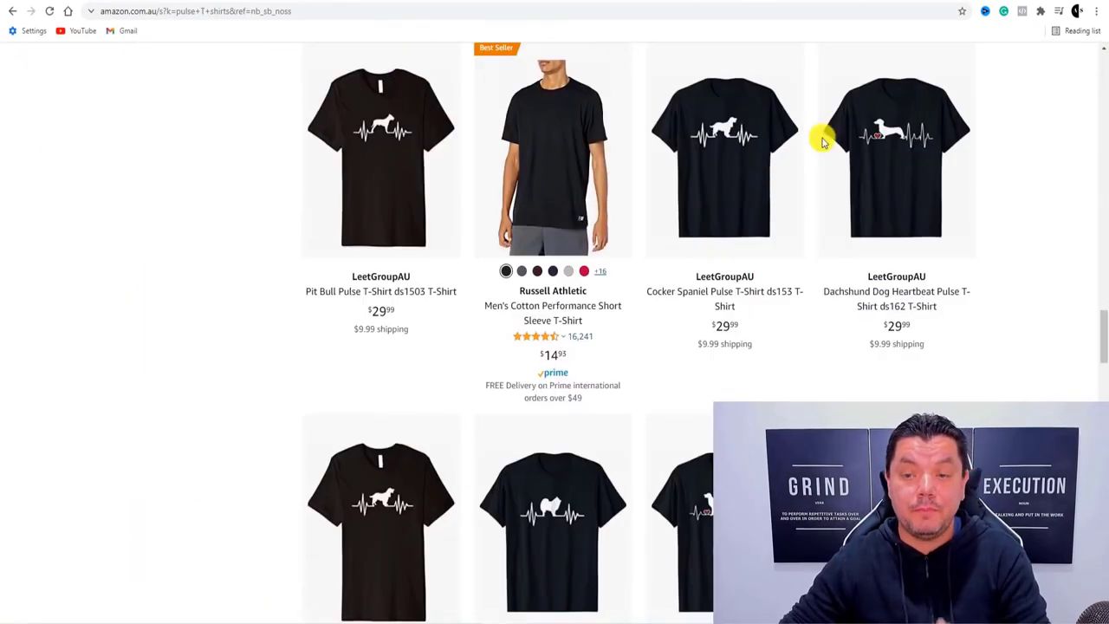
{"action": "scroll", "coordinate": [391, 319], "scroll_direction": "down", "scroll_amount": 2}
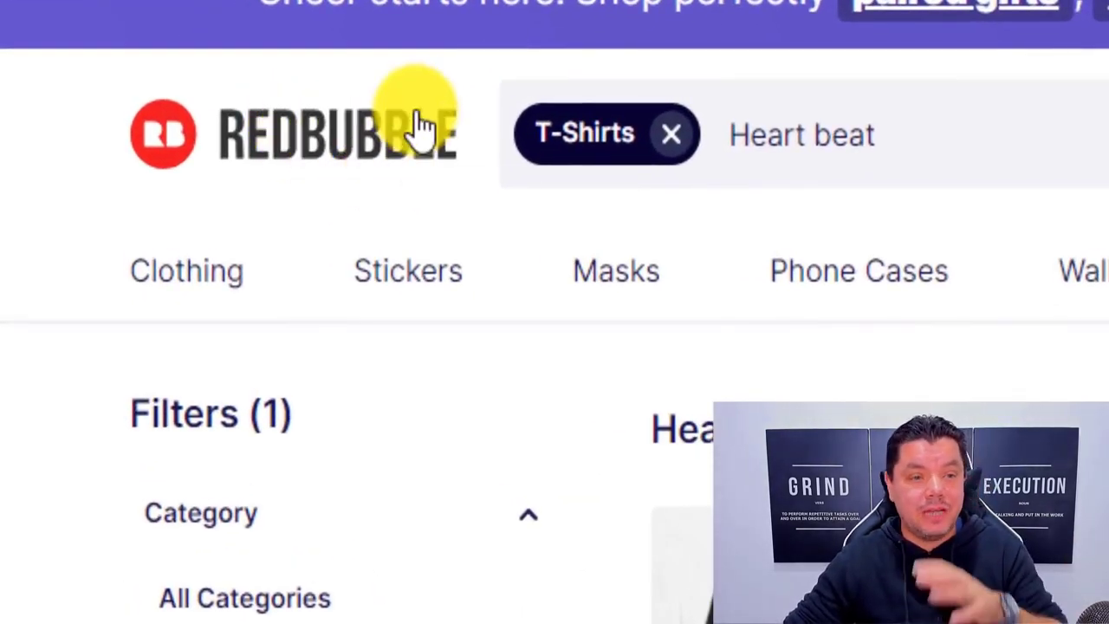
Look through the Redbubble heart beat T-shirt results, comparing the music, cycling, animal and coffee themed designs.
{"action": "mouse_move", "coordinate": [455, 256]}
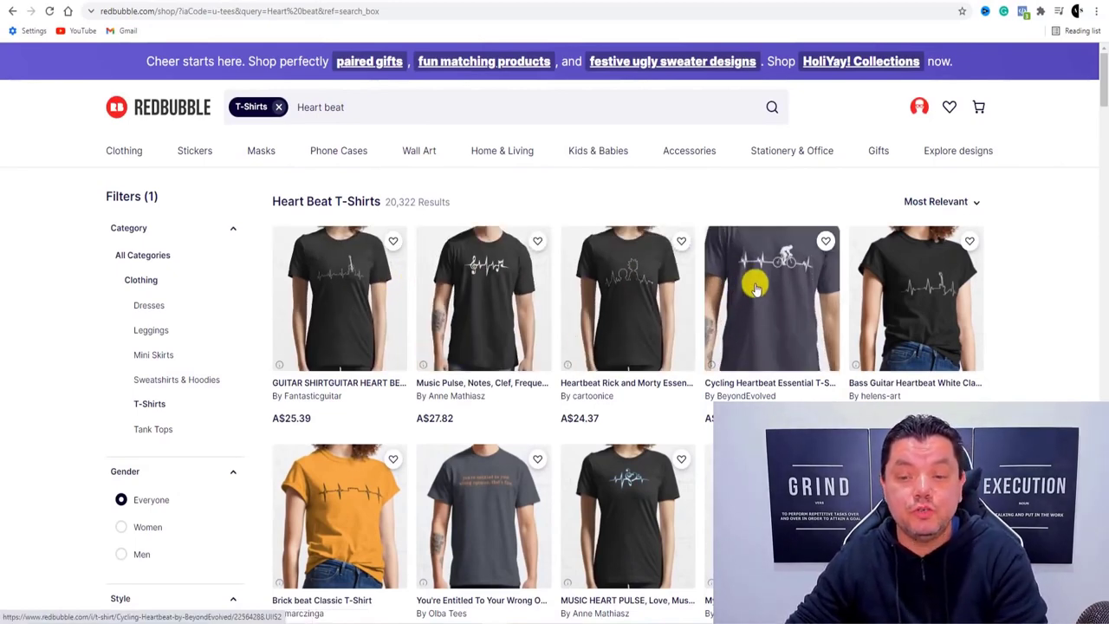
{"action": "scroll", "coordinate": [845, 293], "scroll_direction": "down", "scroll_amount": 2}
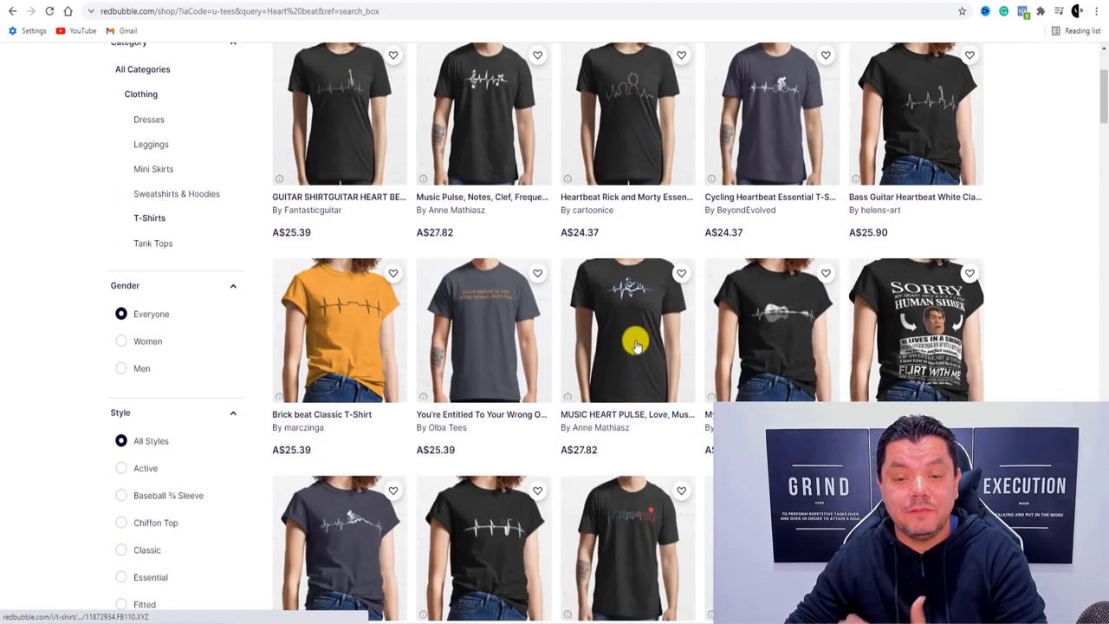
{"action": "scroll", "coordinate": [438, 316], "scroll_direction": "down", "scroll_amount": 4}
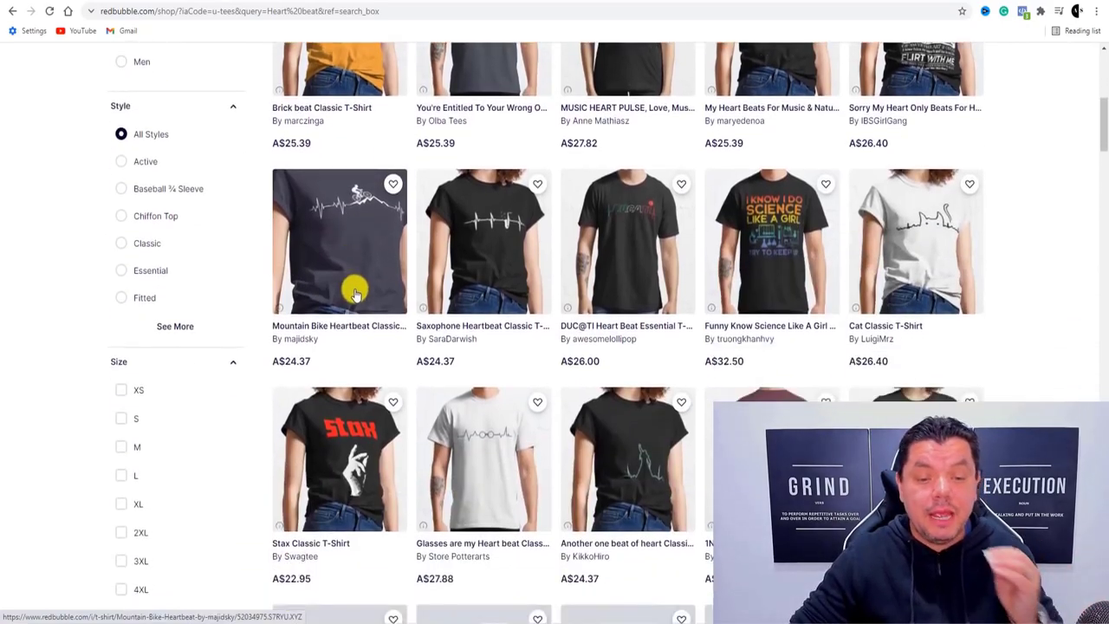
{"action": "scroll", "coordinate": [649, 211], "scroll_direction": "down", "scroll_amount": 1}
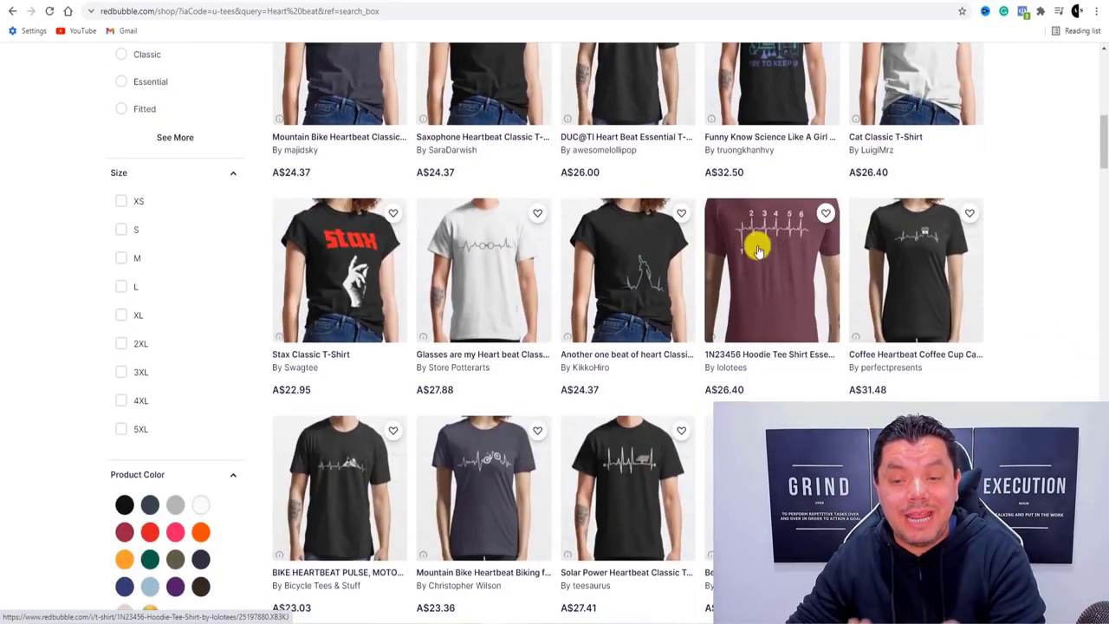
{"action": "scroll", "coordinate": [841, 256], "scroll_direction": "down", "scroll_amount": 2}
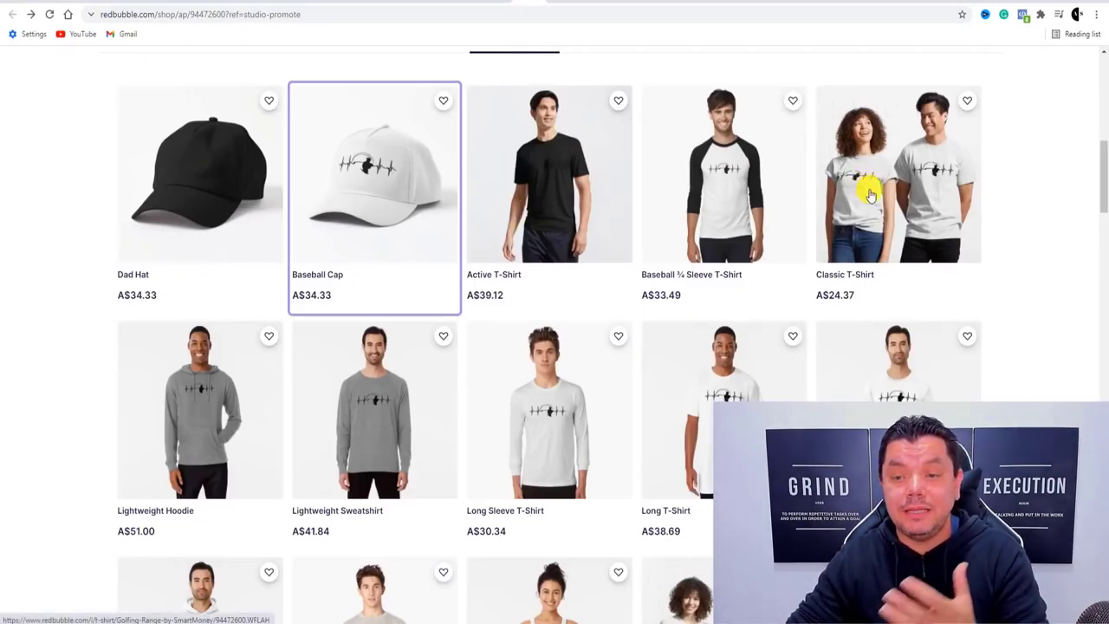
Look over the Golfing Range apparel on Redbubble and the Baseball Range promotion page with its hats, shirts and hoodies.
{"action": "scroll", "coordinate": [892, 371], "scroll_direction": "down", "scroll_amount": 2}
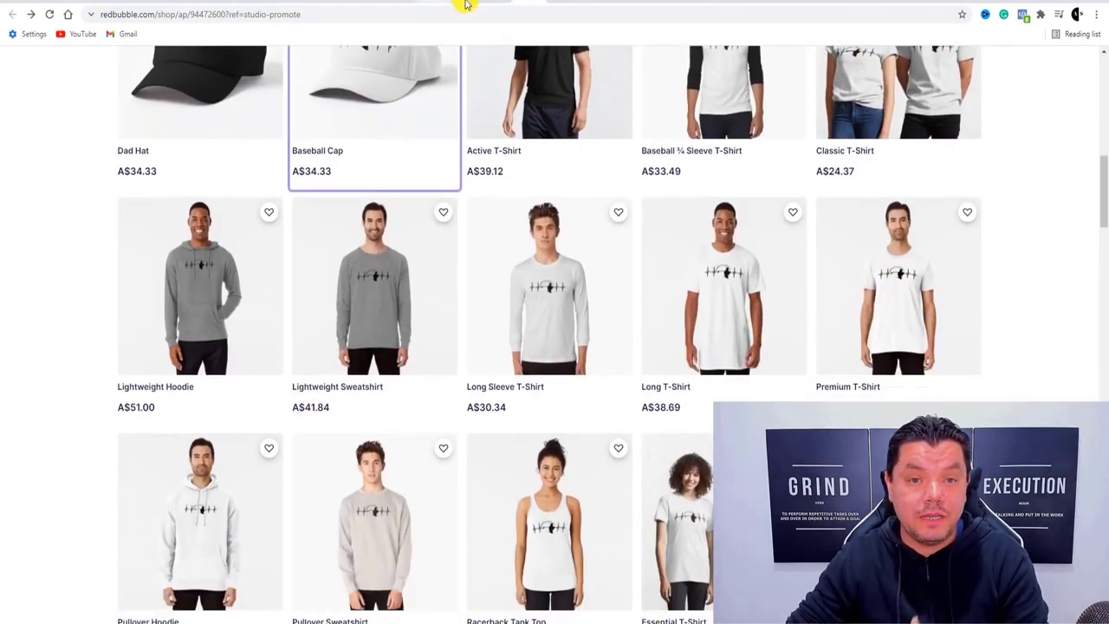
{"action": "left_click", "coordinate": [497, 2]}
{"action": "scroll", "coordinate": [422, 255], "scroll_direction": "down", "scroll_amount": 2}
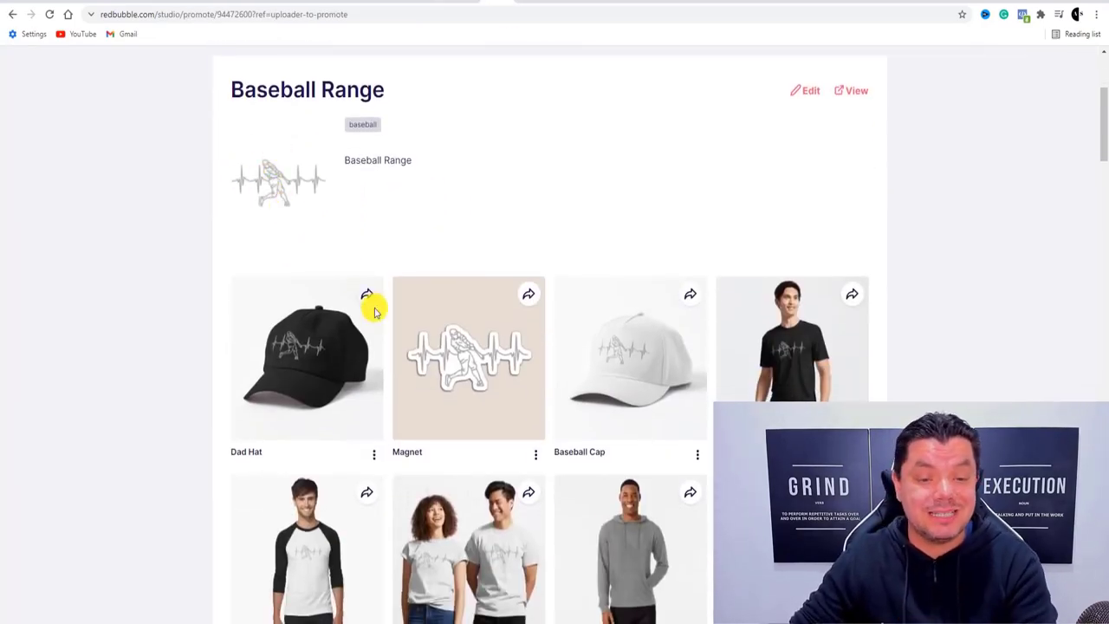
{"action": "scroll", "coordinate": [294, 260], "scroll_direction": "down", "scroll_amount": 2}
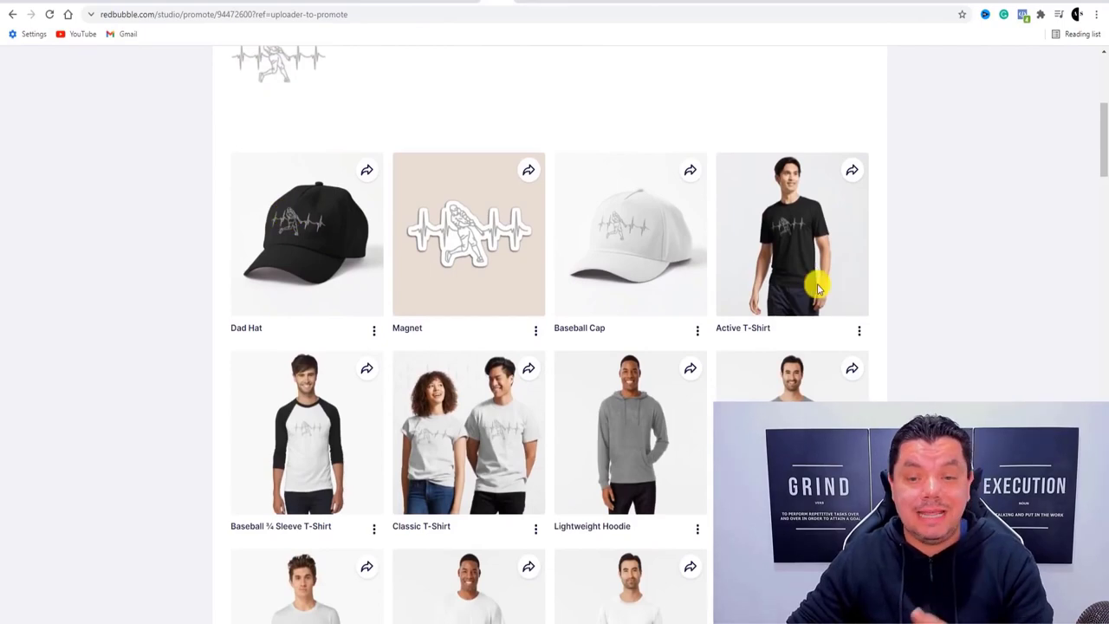
{"action": "scroll", "coordinate": [641, 293], "scroll_direction": "down", "scroll_amount": 2}
{"action": "scroll", "coordinate": [638, 310], "scroll_direction": "down", "scroll_amount": 2}
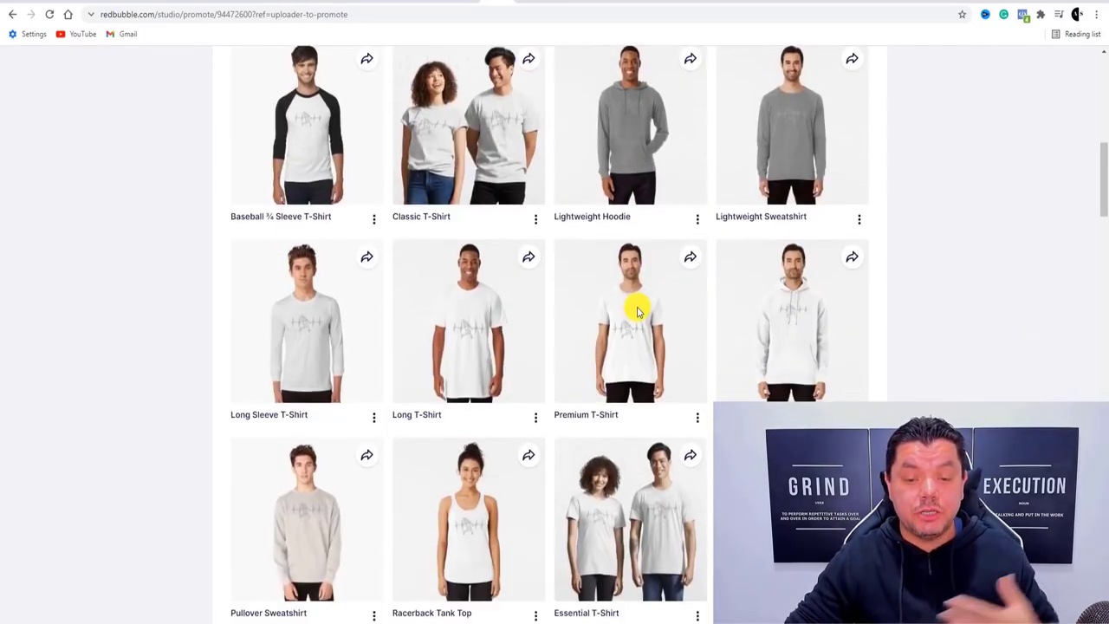
{"action": "scroll", "coordinate": [637, 310], "scroll_direction": "down", "scroll_amount": 5}
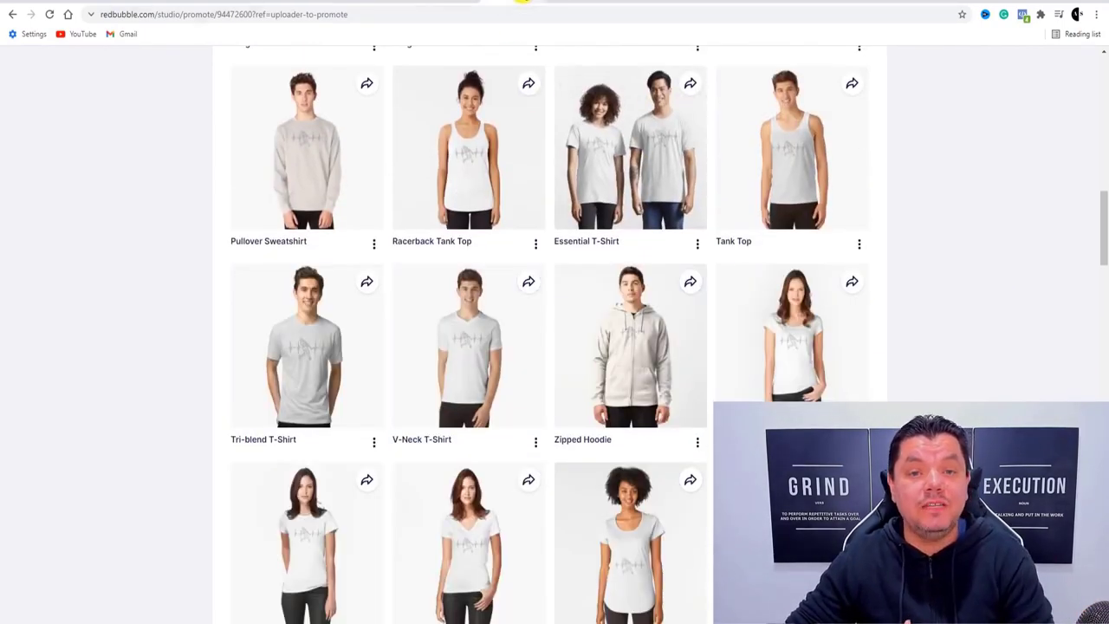
Return to the Golfing Range shop page and examine its remaining shirts, hoodies, stickers and laptop accessories.
{"action": "left_click", "coordinate": [523, 2]}
{"action": "scroll", "coordinate": [612, 324], "scroll_direction": "down", "scroll_amount": 4}
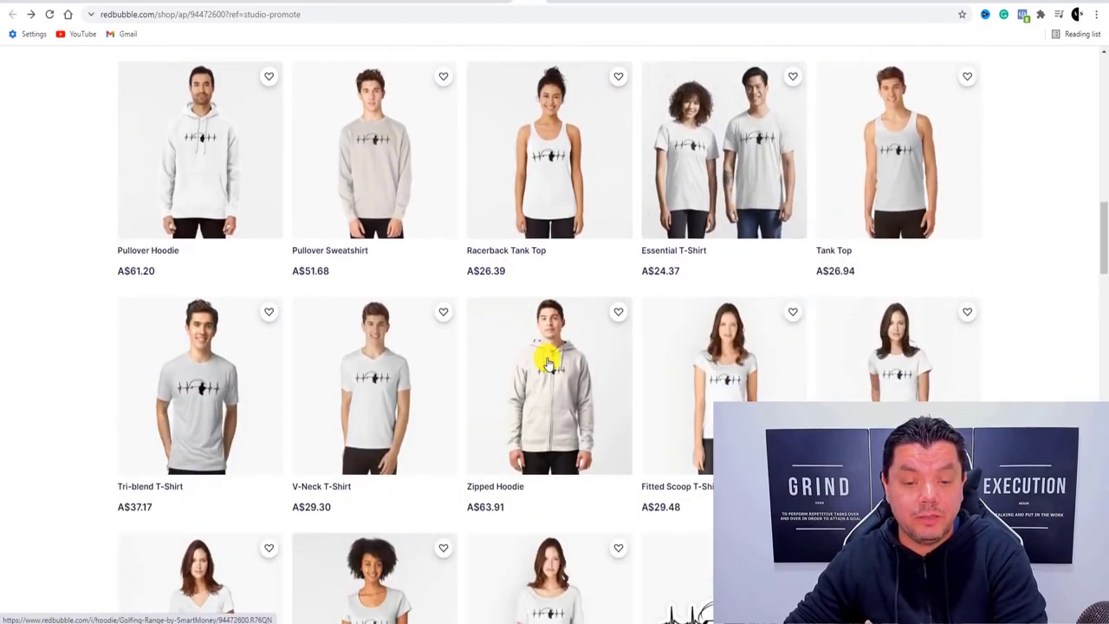
{"action": "scroll", "coordinate": [549, 364], "scroll_direction": "down", "scroll_amount": 2}
{"action": "scroll", "coordinate": [372, 299], "scroll_direction": "down", "scroll_amount": 3}
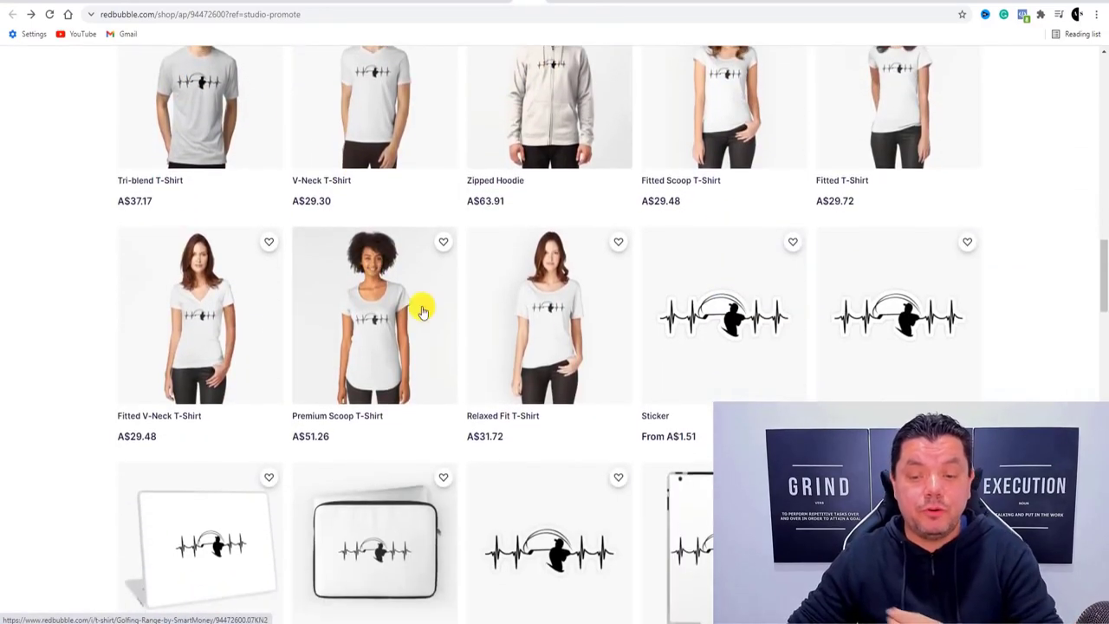
{"action": "scroll", "coordinate": [672, 314], "scroll_direction": "up", "scroll_amount": 5}
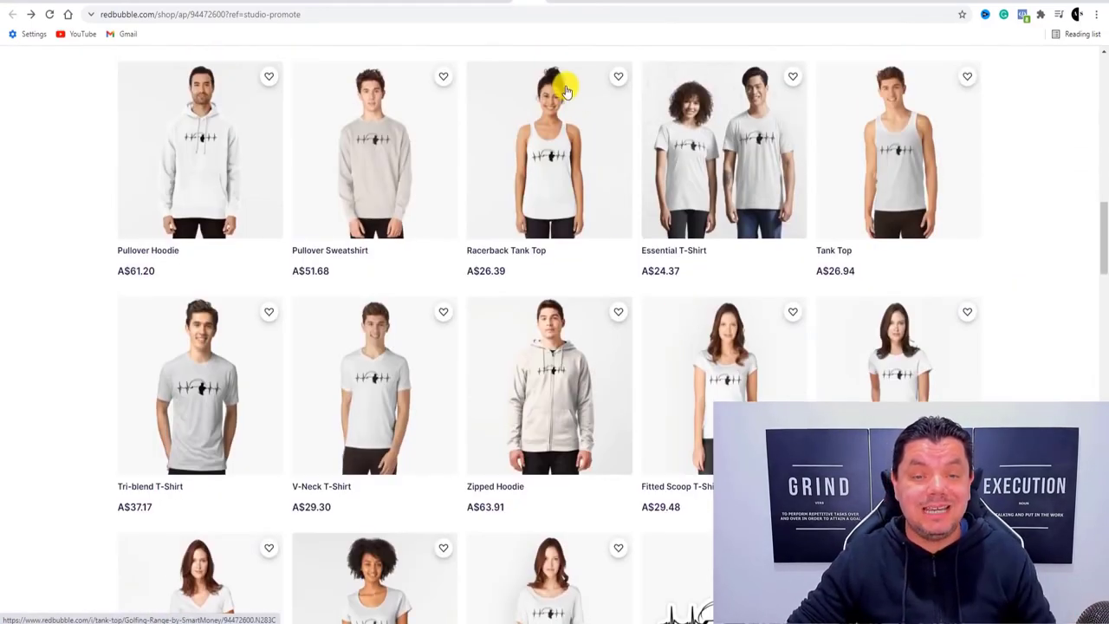
Review the individual Golfing Range product pages and prices for the tank top, baseball cap, pullover hoodie and iPhone case.
{"action": "left_click", "coordinate": [560, 6]}
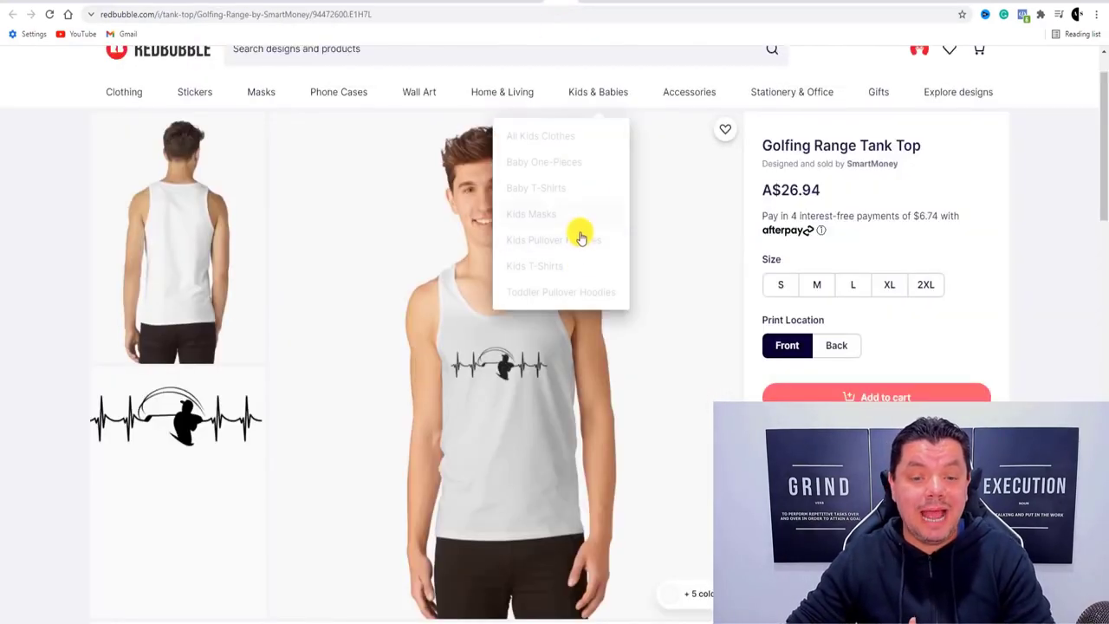
{"action": "scroll", "coordinate": [485, 366], "scroll_direction": "down", "scroll_amount": 1}
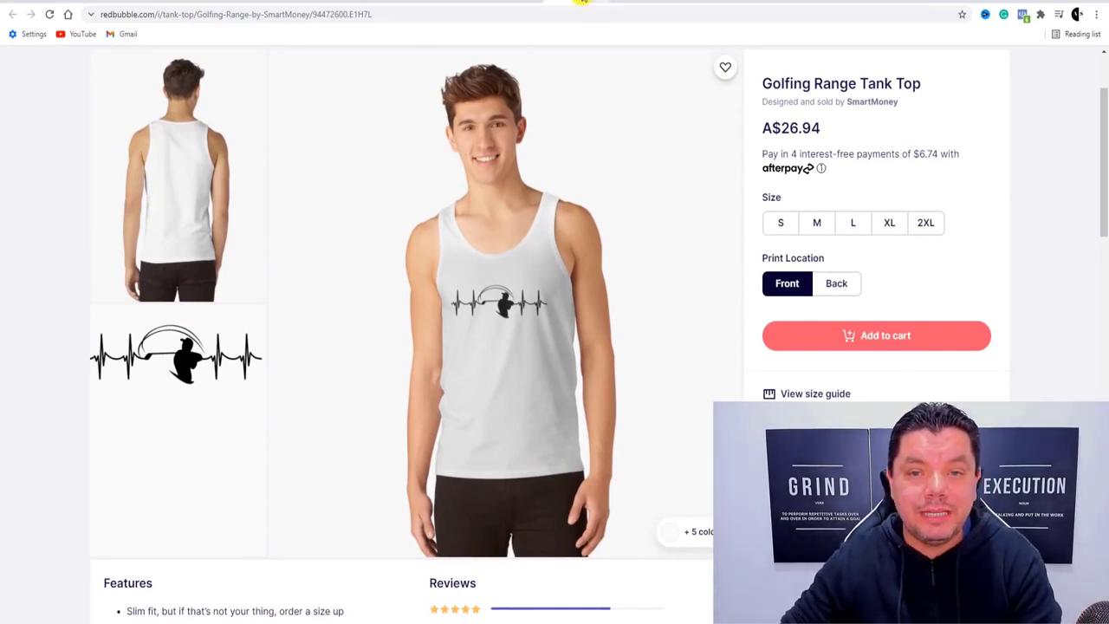
{"action": "left_click", "coordinate": [583, 2]}
{"action": "scroll", "coordinate": [433, 398], "scroll_direction": "down", "scroll_amount": 1}
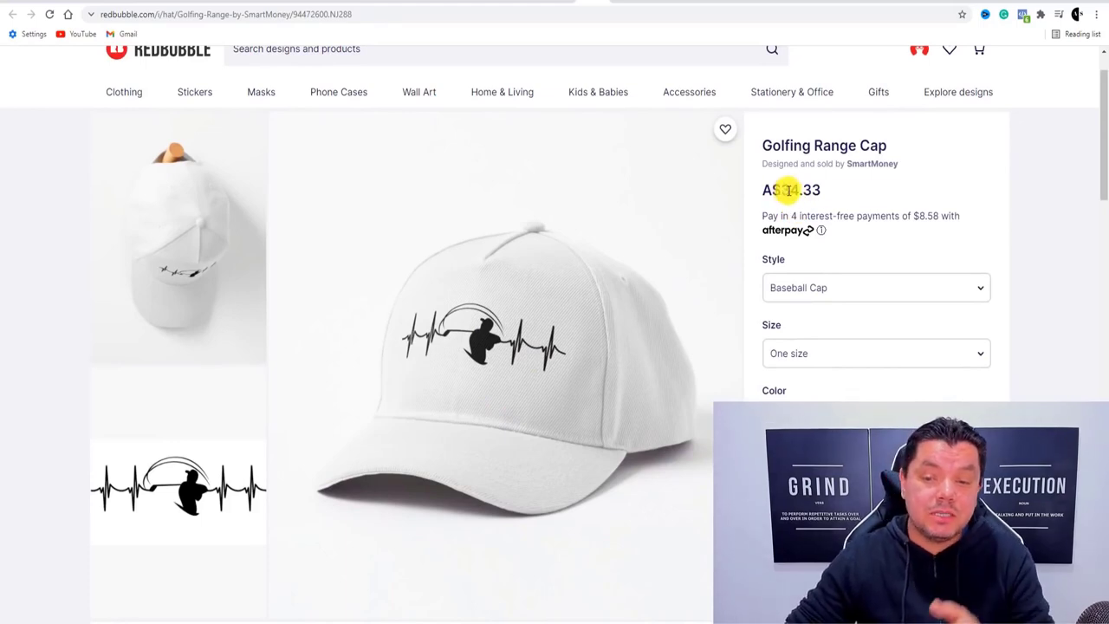
{"action": "left_click_drag", "start_coordinate": [788, 190], "coordinate": [845, 194]}
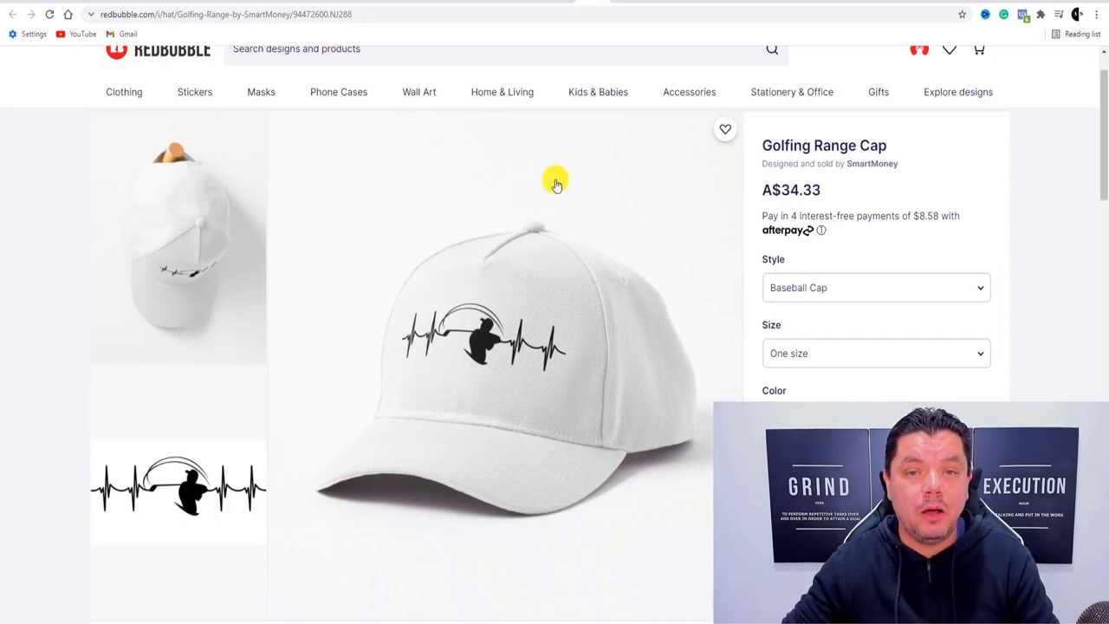
{"action": "left_click", "coordinate": [600, 7]}
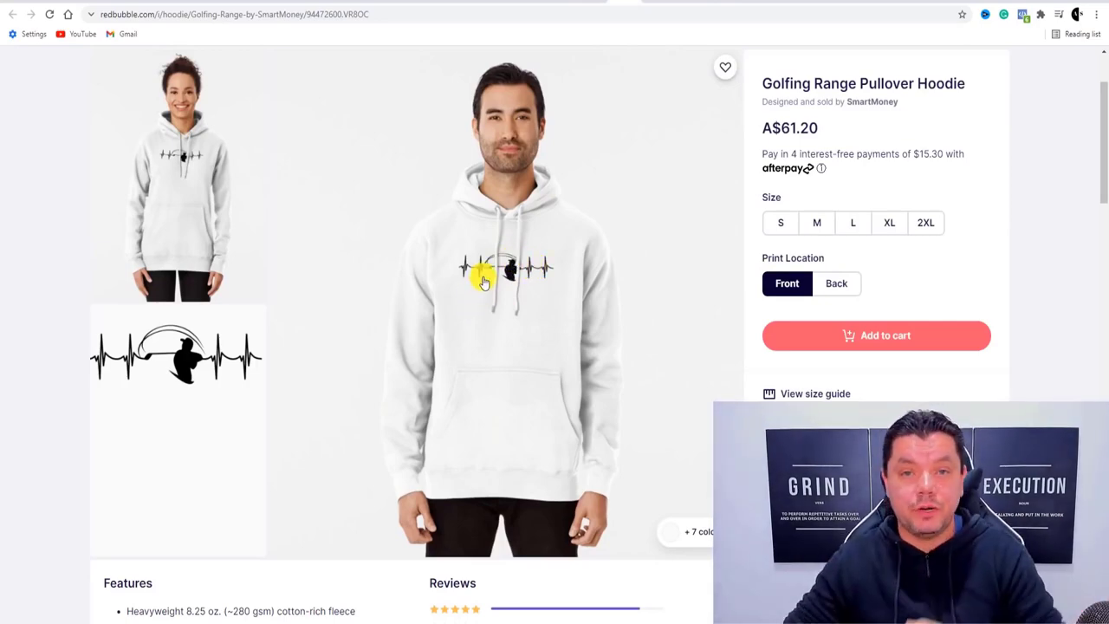
{"action": "scroll", "coordinate": [449, 252], "scroll_direction": "down", "scroll_amount": 2}
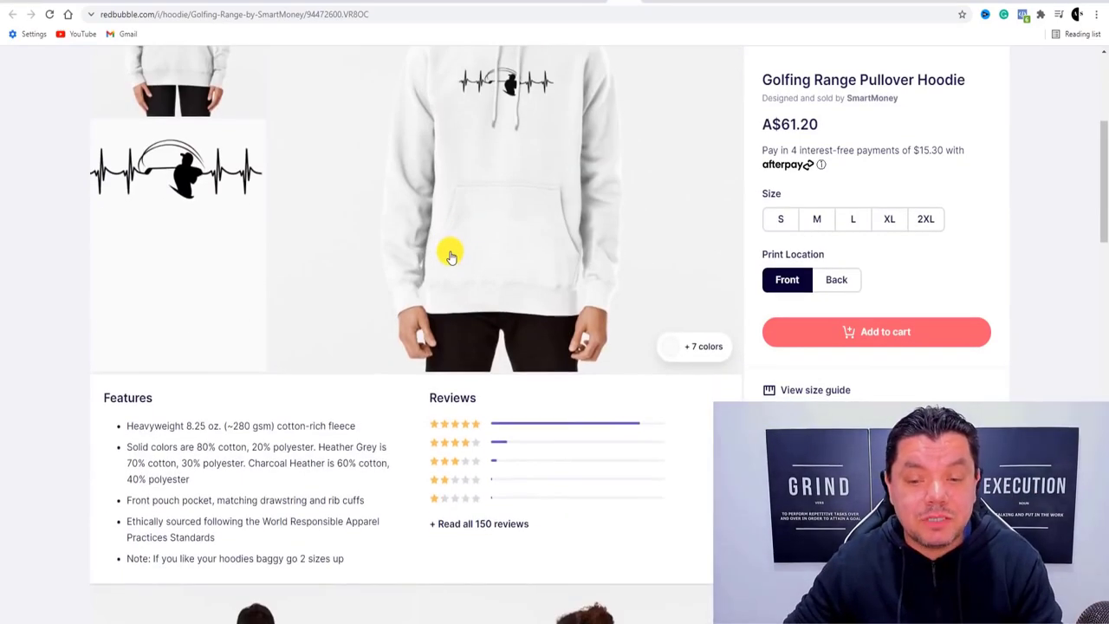
{"action": "scroll", "coordinate": [449, 251], "scroll_direction": "up", "scroll_amount": 2}
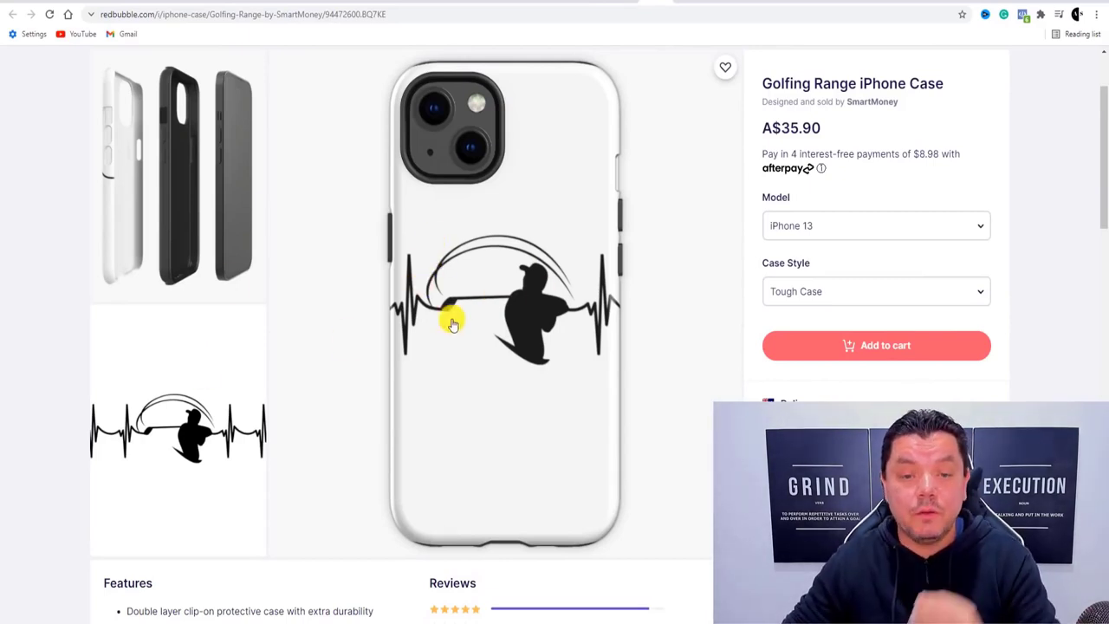
Review the Baseball Range design and its product pages for the ¾ sleeve T-shirt, cap, pullover hoodie and Active T-Shirt.
{"action": "left_click", "coordinate": [684, 2]}
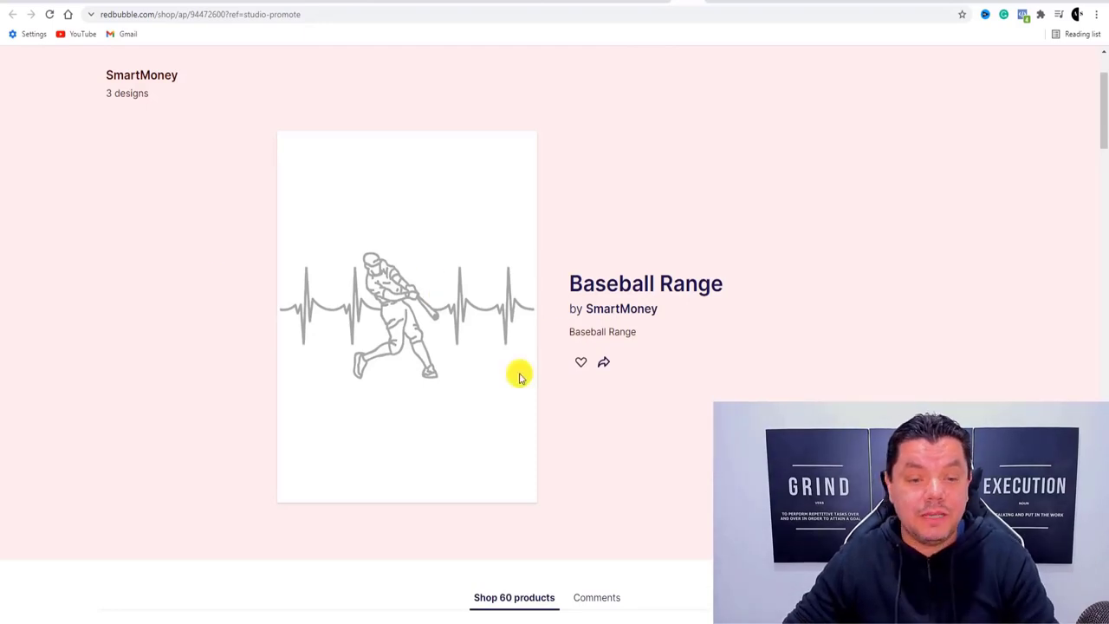
{"action": "left_click", "coordinate": [715, 2]}
{"action": "scroll", "coordinate": [477, 413], "scroll_direction": "down", "scroll_amount": 1}
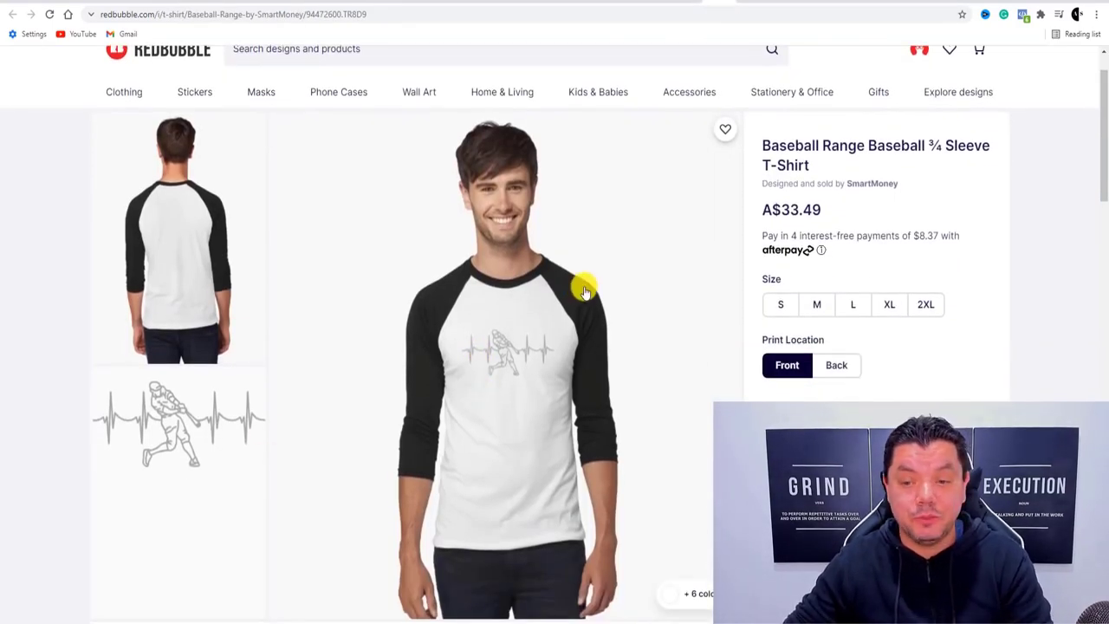
{"action": "left_click", "coordinate": [743, 2]}
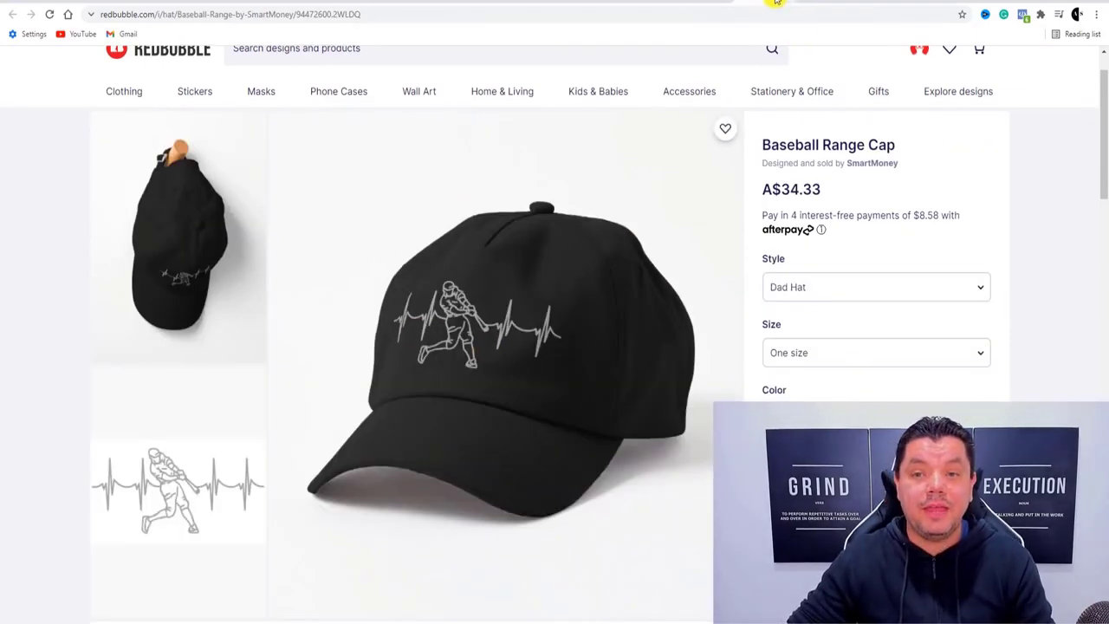
{"action": "left_click", "coordinate": [776, 2]}
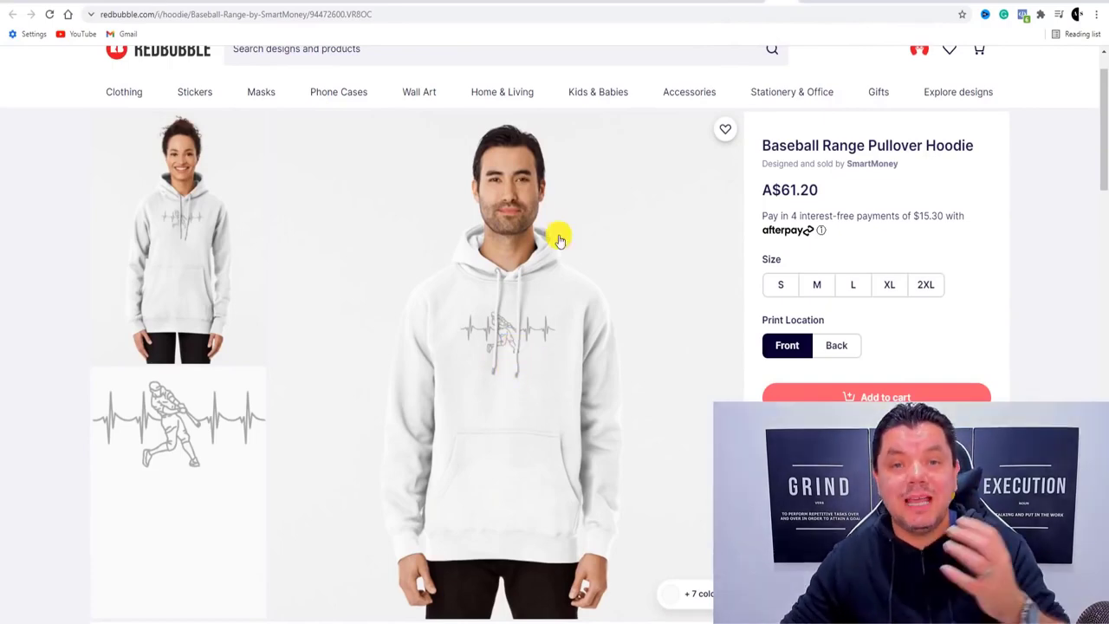
{"action": "left_click", "coordinate": [811, 3]}
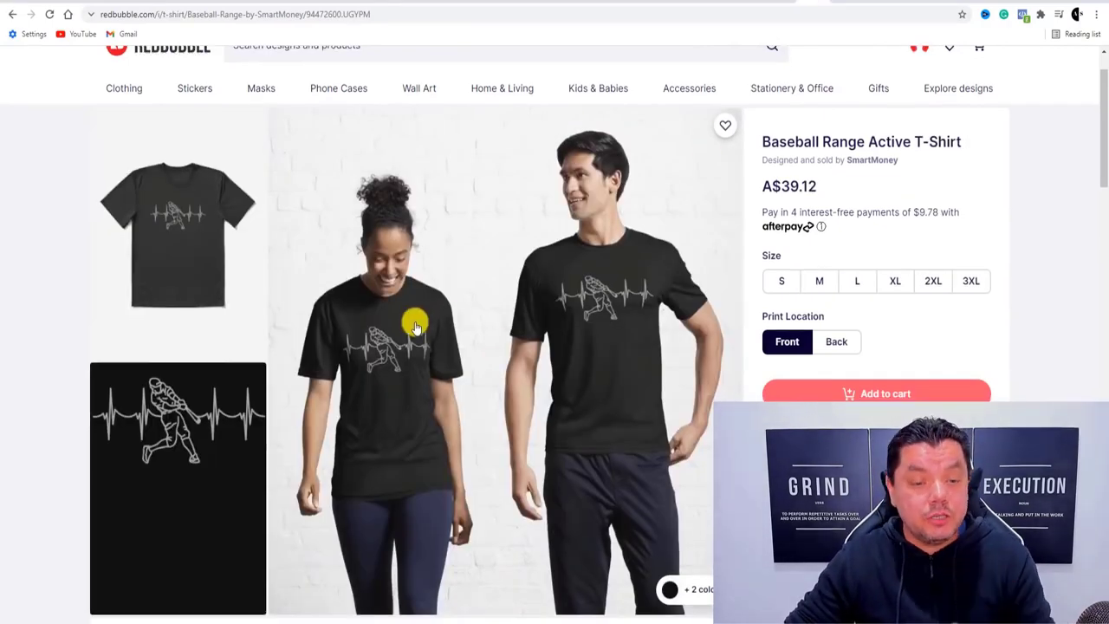
{"action": "scroll", "coordinate": [496, 364], "scroll_direction": "down", "scroll_amount": 1}
{"action": "scroll", "coordinate": [503, 376], "scroll_direction": "up", "scroll_amount": 1}
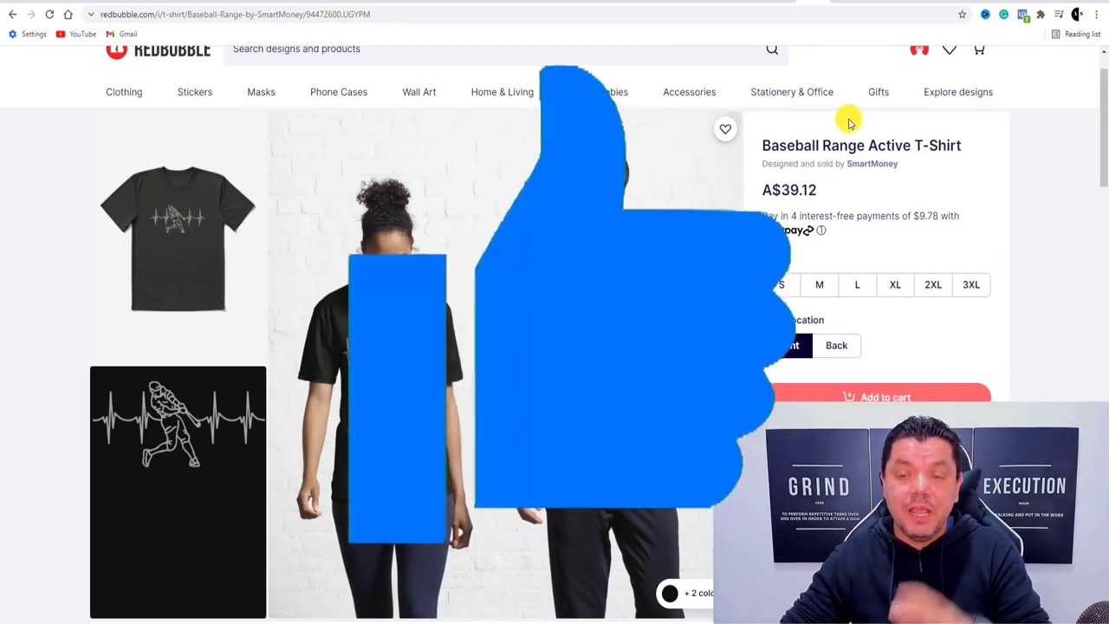
Switch to Canva and create a new custom-size design 2400 px wide and 3200 px high.
{"action": "left_click", "coordinate": [839, 5]}
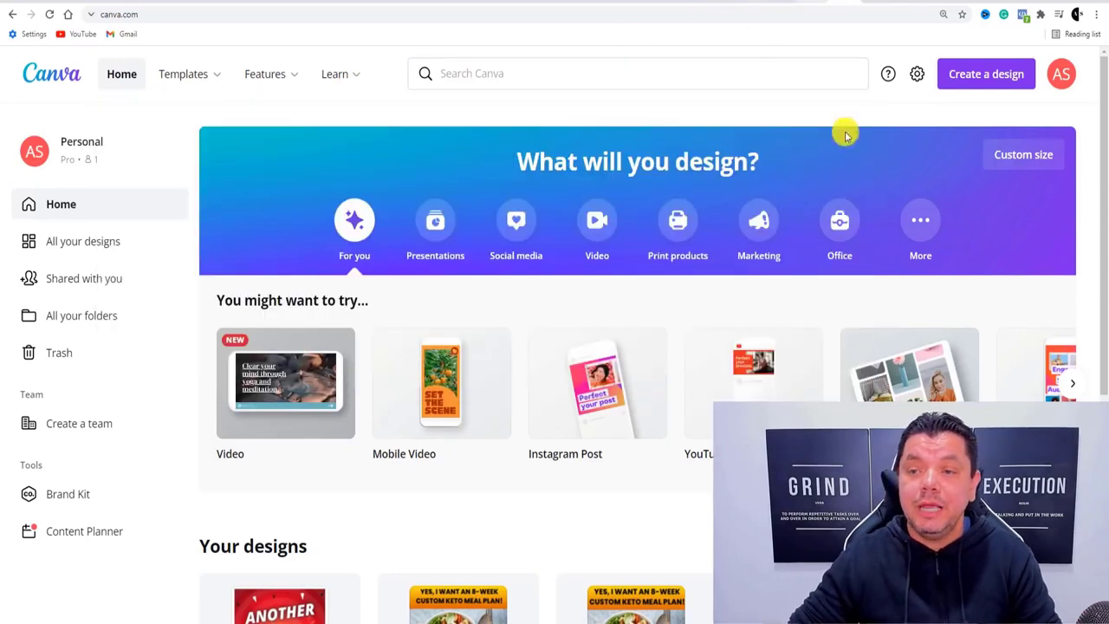
{"action": "left_click", "coordinate": [984, 76]}
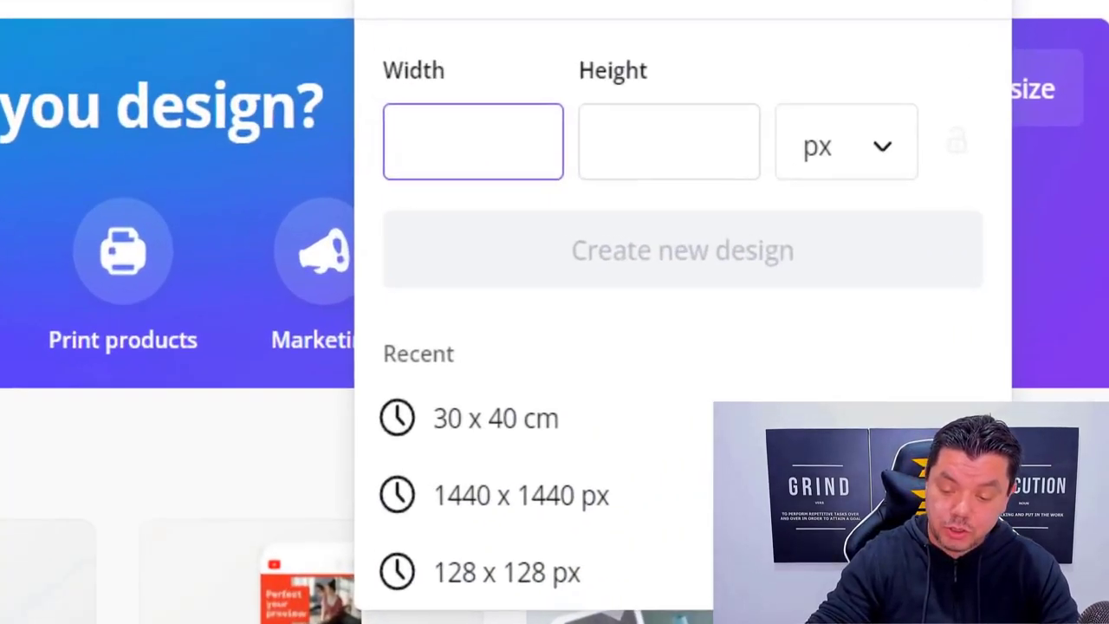
{"action": "type", "text": "2400"}
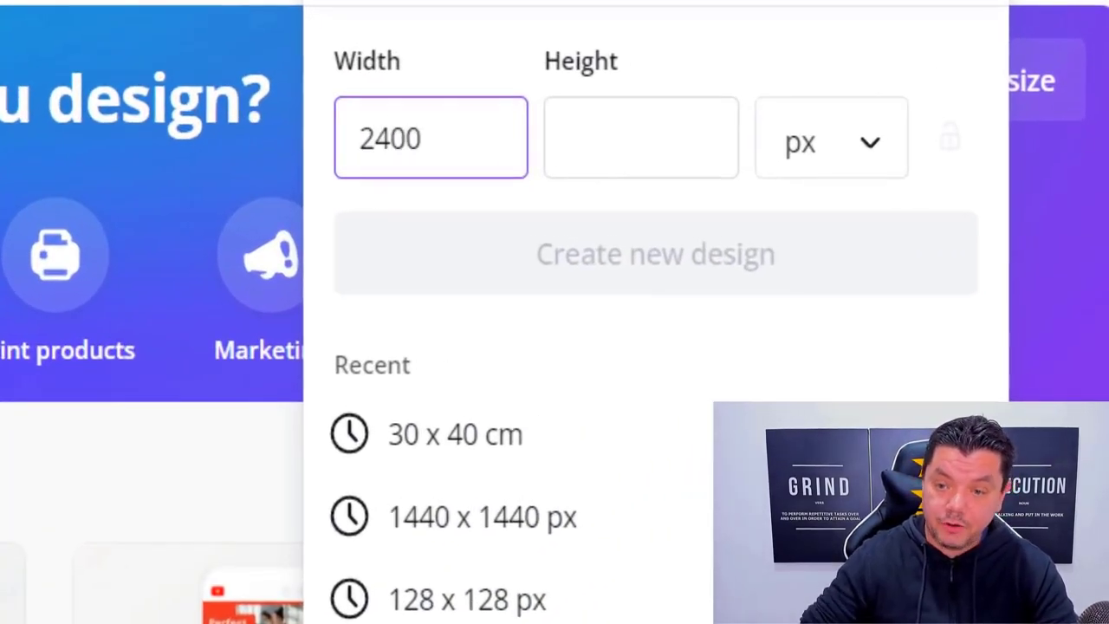
{"action": "left_click", "coordinate": [598, 151]}
{"action": "type", "text": "3200"}
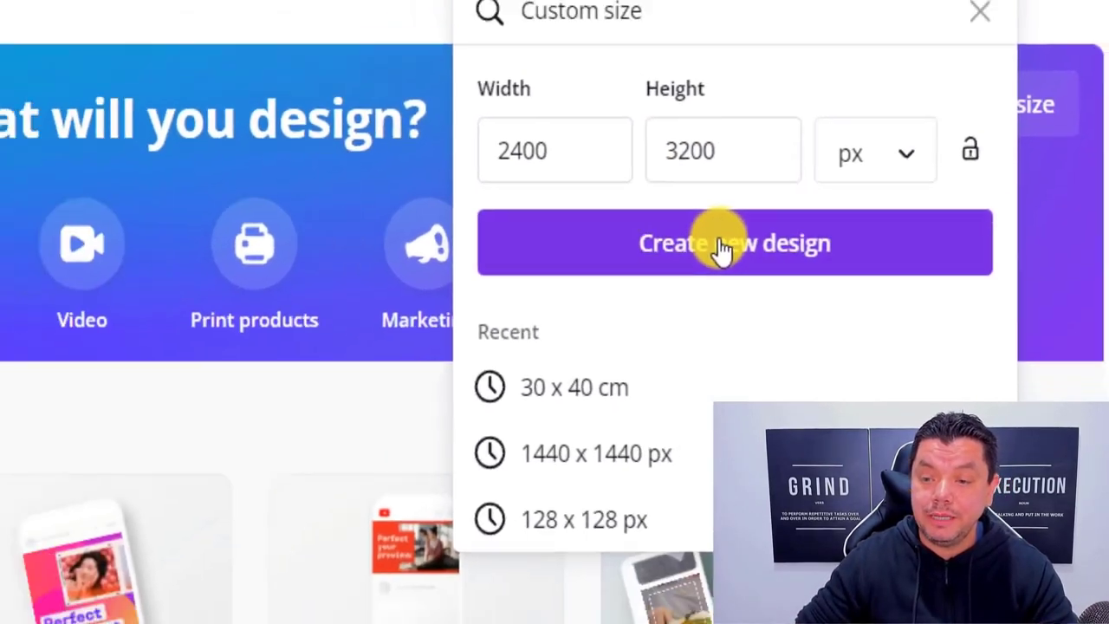
{"action": "left_click", "coordinate": [622, 292]}
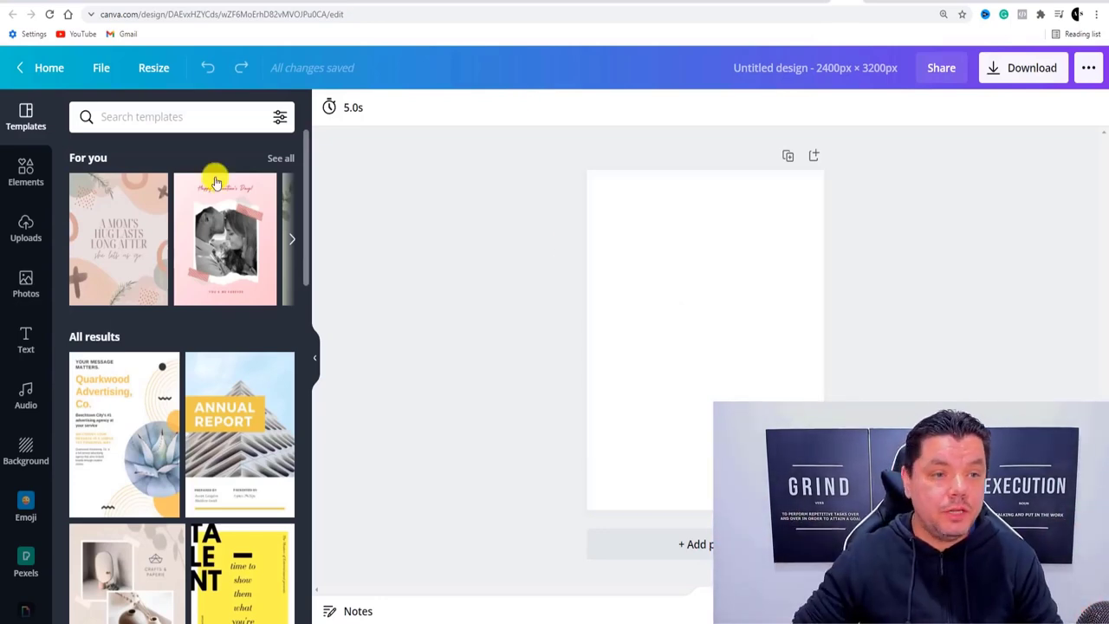
Search the elements library for pulse graphics.
{"action": "left_click", "coordinate": [23, 173]}
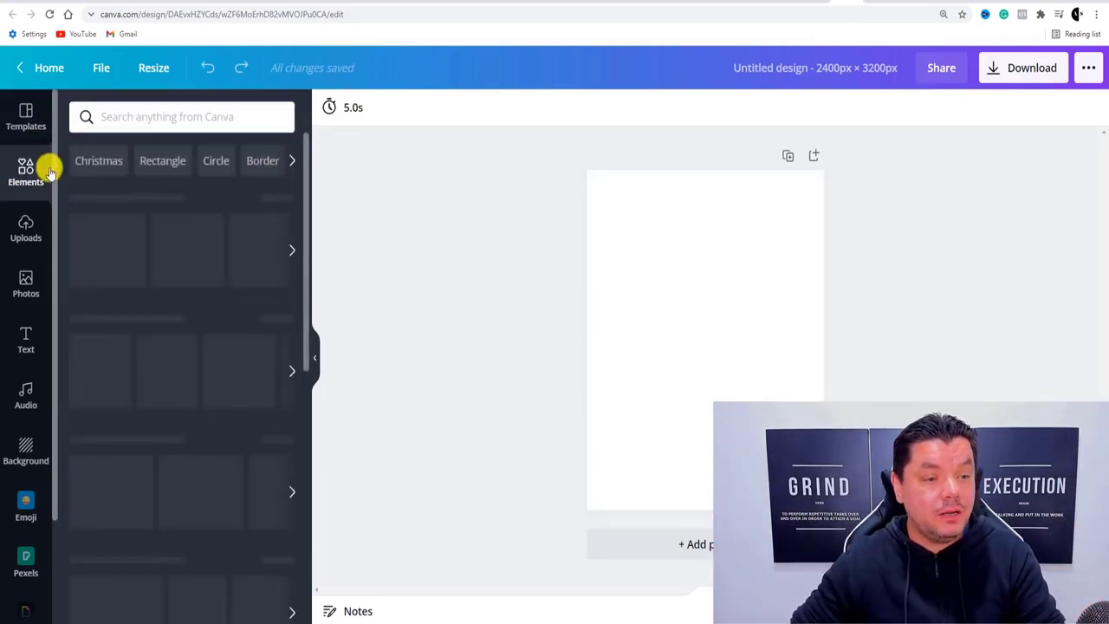
{"action": "left_click", "coordinate": [116, 114]}
{"action": "type", "text": "pulse"}
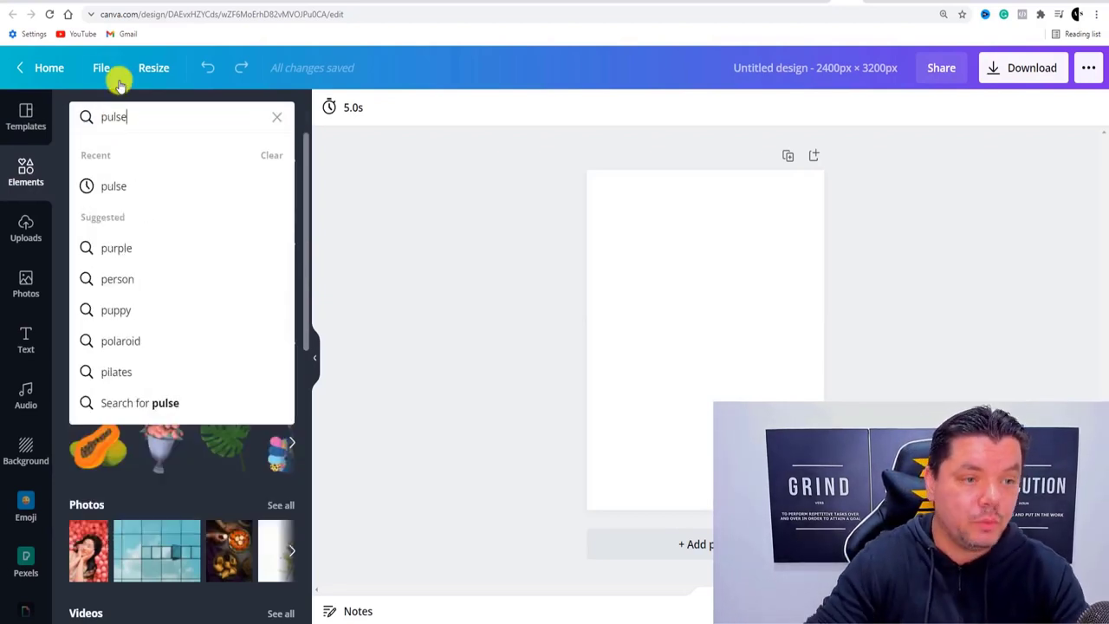
{"action": "key", "text": "Return"}
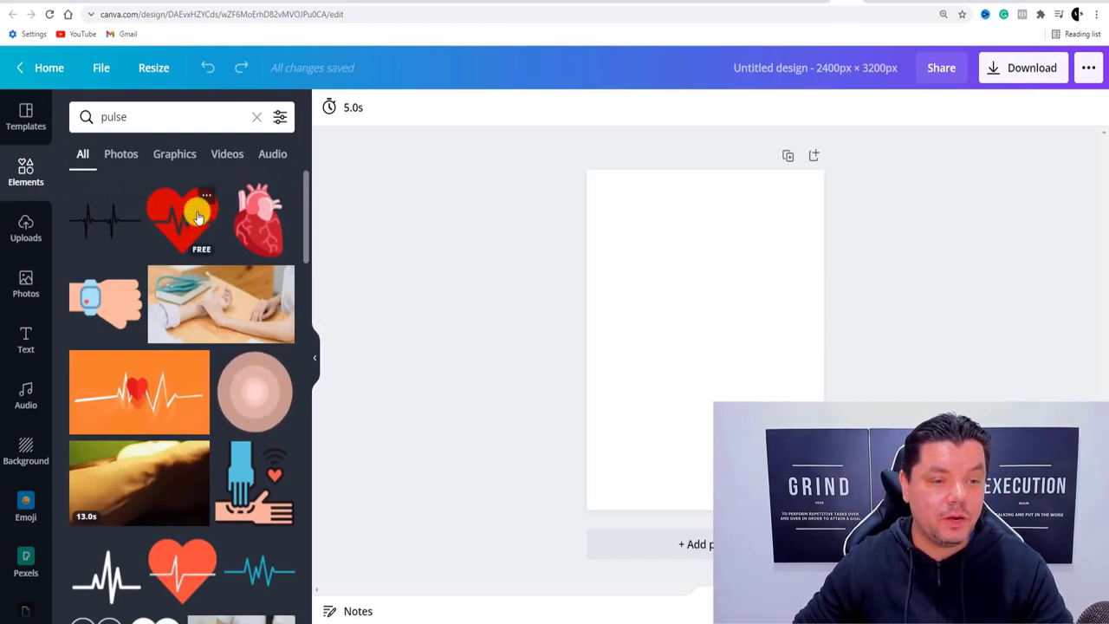
Browse the pulse results and add the thin blue four-beat heartbeat line to the page.
{"action": "scroll", "coordinate": [204, 229], "scroll_direction": "down", "scroll_amount": 3}
{"action": "scroll", "coordinate": [223, 245], "scroll_direction": "down", "scroll_amount": 10}
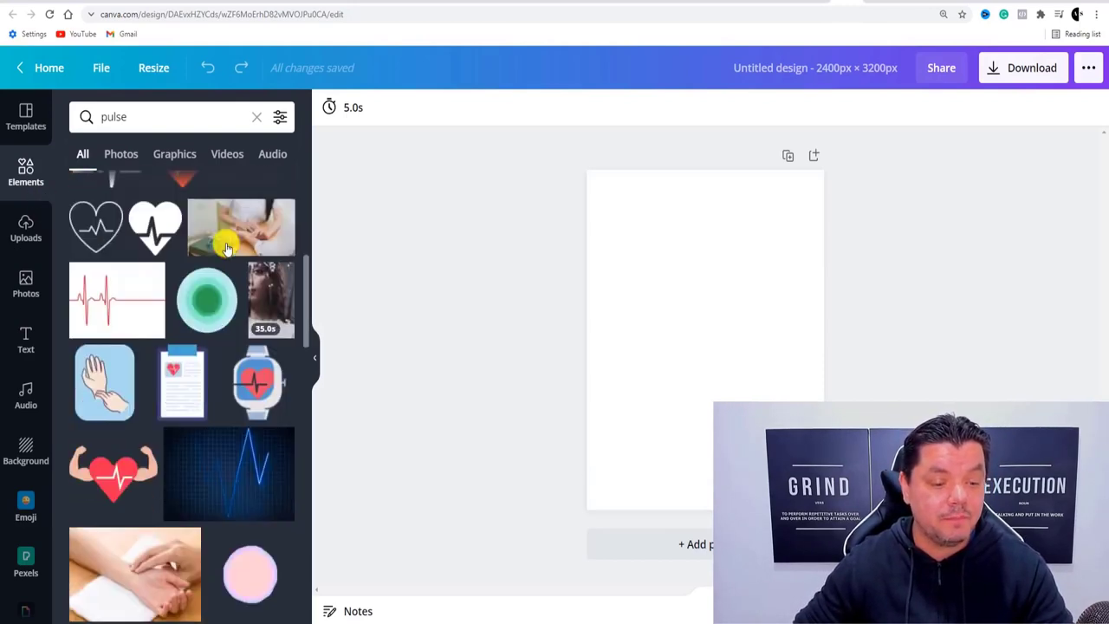
{"action": "scroll", "coordinate": [188, 248], "scroll_direction": "down", "scroll_amount": 10}
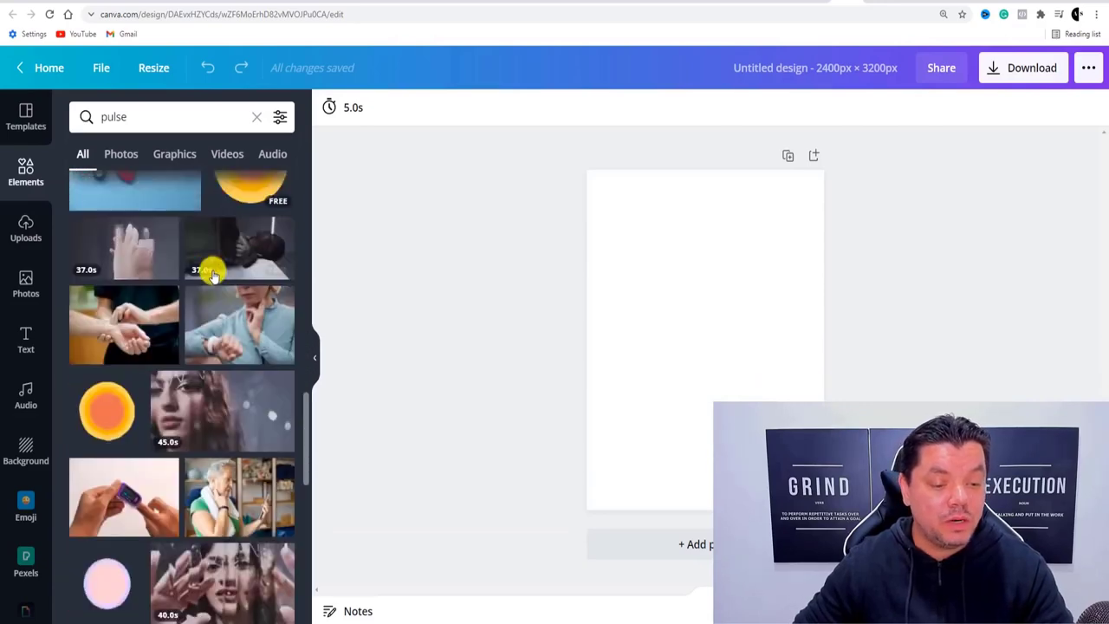
{"action": "scroll", "coordinate": [208, 290], "scroll_direction": "down", "scroll_amount": 8}
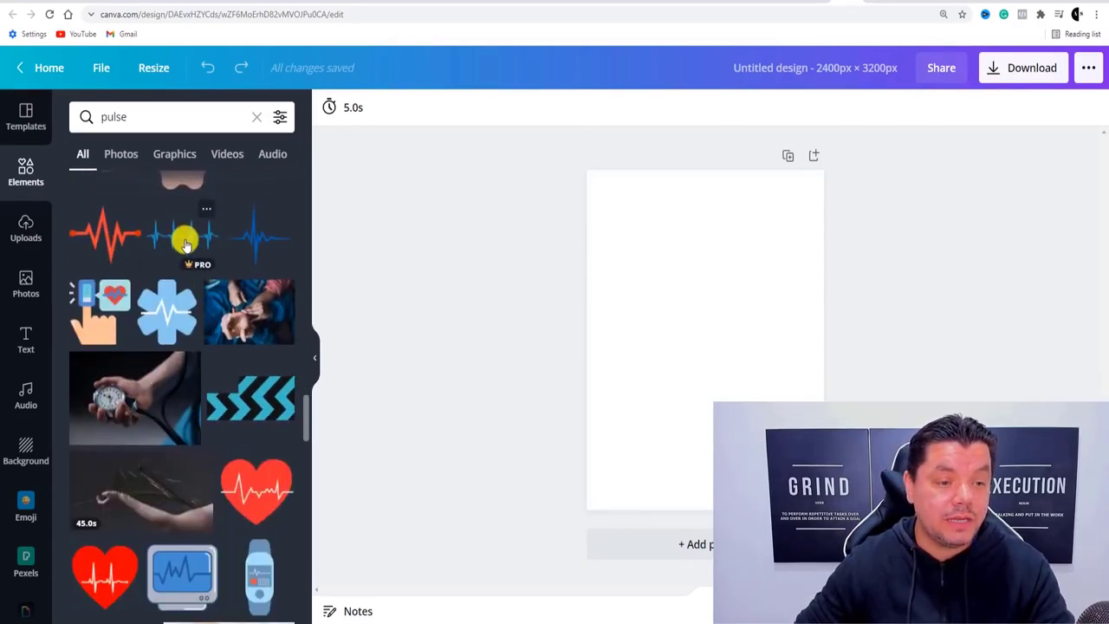
{"action": "scroll", "coordinate": [164, 238], "scroll_direction": "down", "scroll_amount": 7}
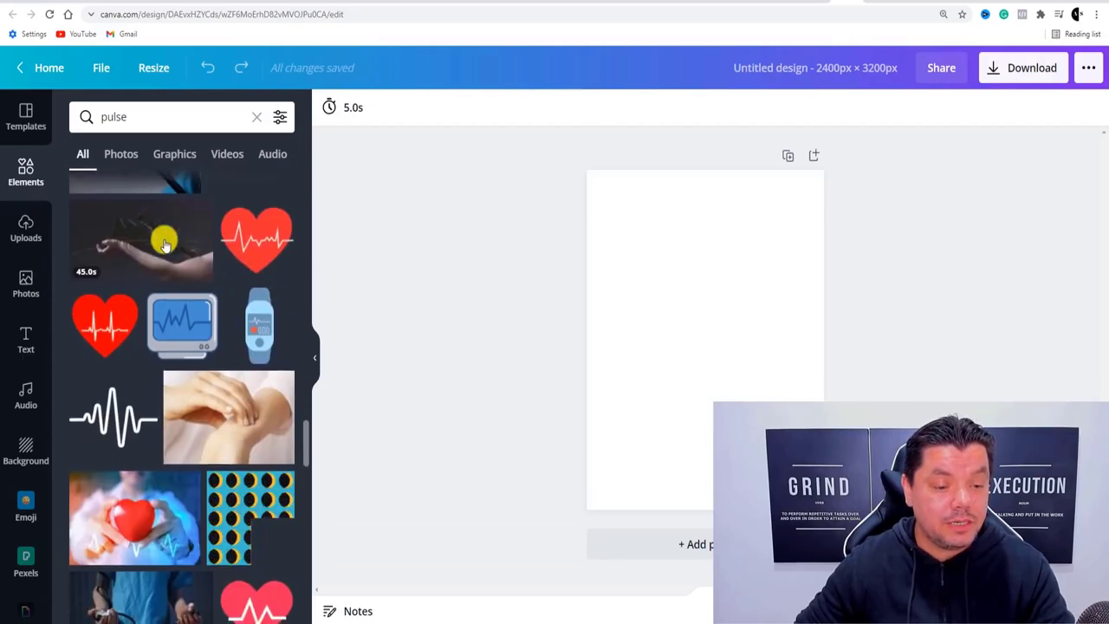
{"action": "scroll", "coordinate": [91, 252], "scroll_direction": "down", "scroll_amount": 5}
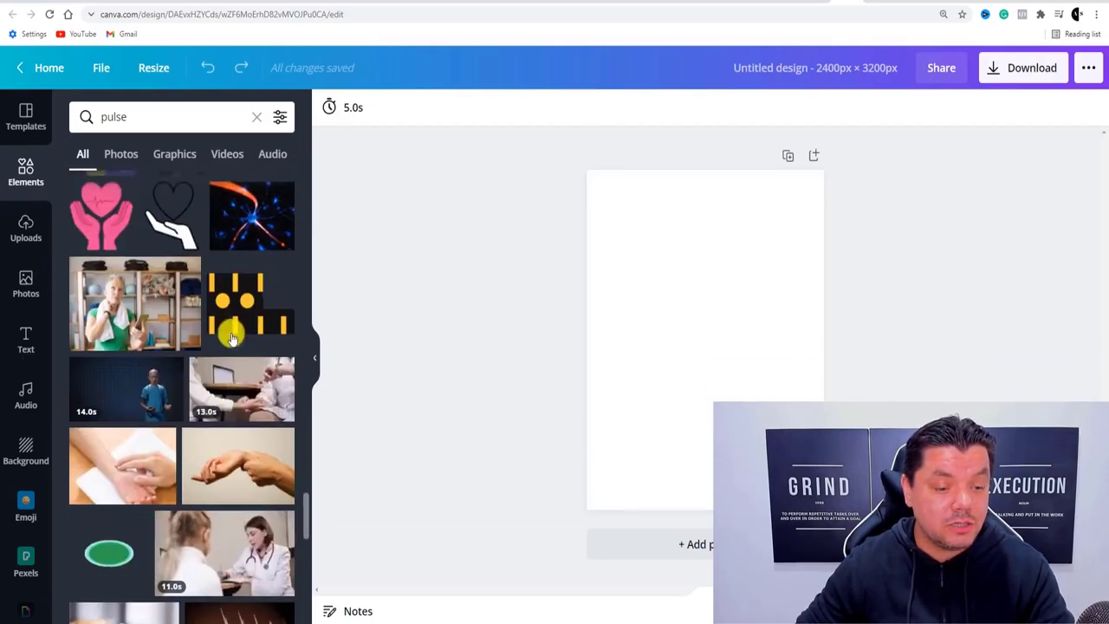
{"action": "scroll", "coordinate": [206, 404], "scroll_direction": "up", "scroll_amount": 8}
{"action": "scroll", "coordinate": [205, 404], "scroll_direction": "up", "scroll_amount": 6}
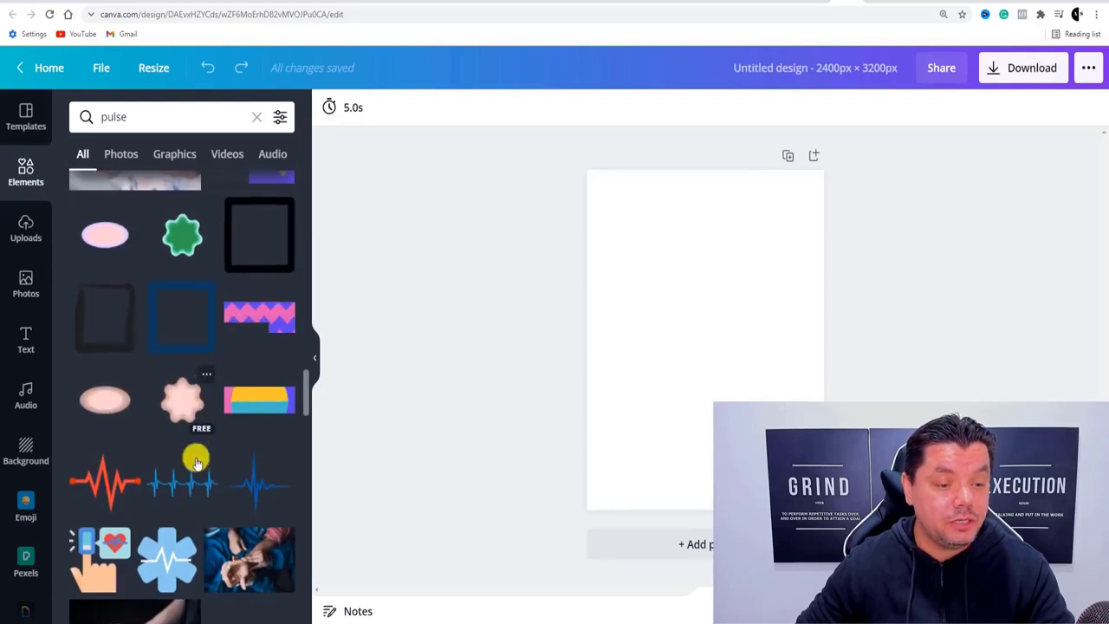
{"action": "left_click", "coordinate": [191, 475]}
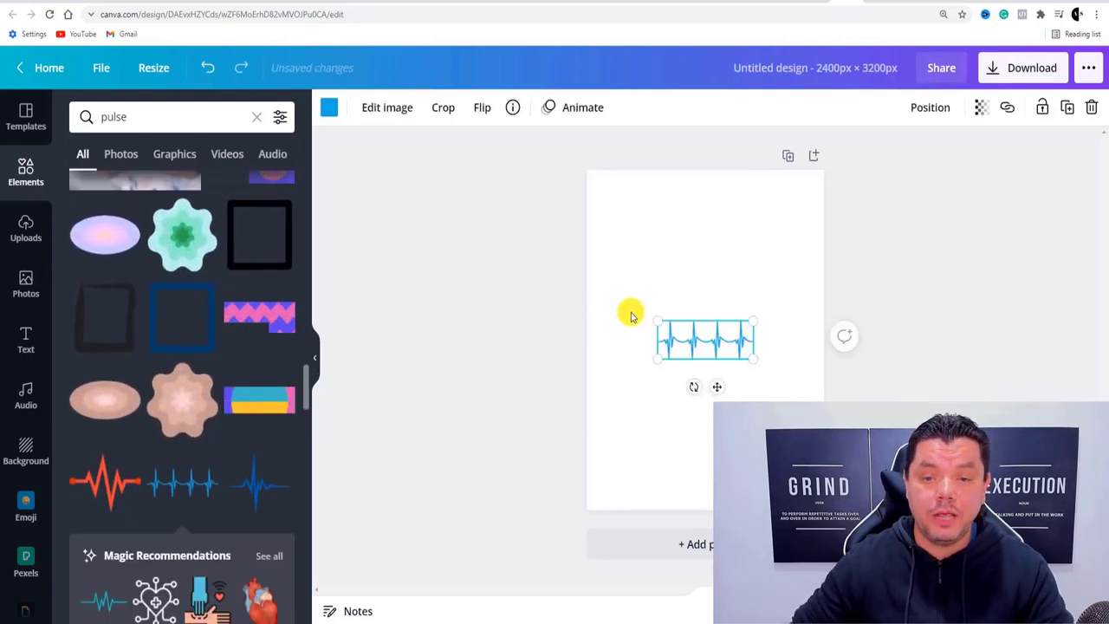
Enlarge the heartbeat line to the full page width and crop it down to its first two beats.
{"action": "left_click_drag", "start_coordinate": [659, 323], "coordinate": [589, 290]}
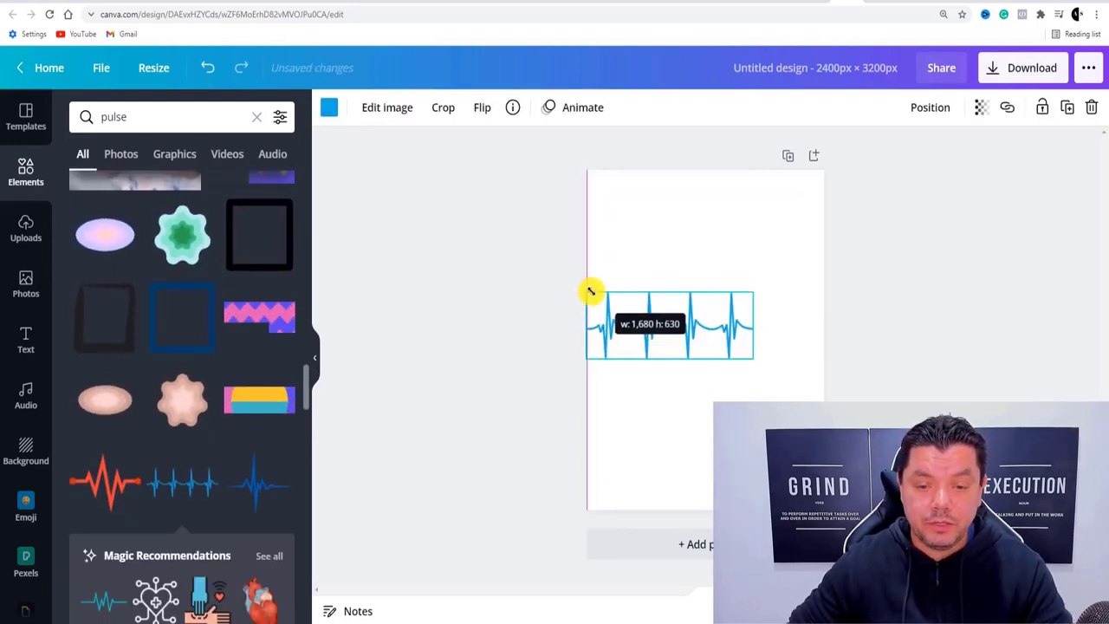
{"action": "left_click_drag", "start_coordinate": [751, 358], "coordinate": [823, 388]}
{"action": "left_click", "coordinate": [443, 107]}
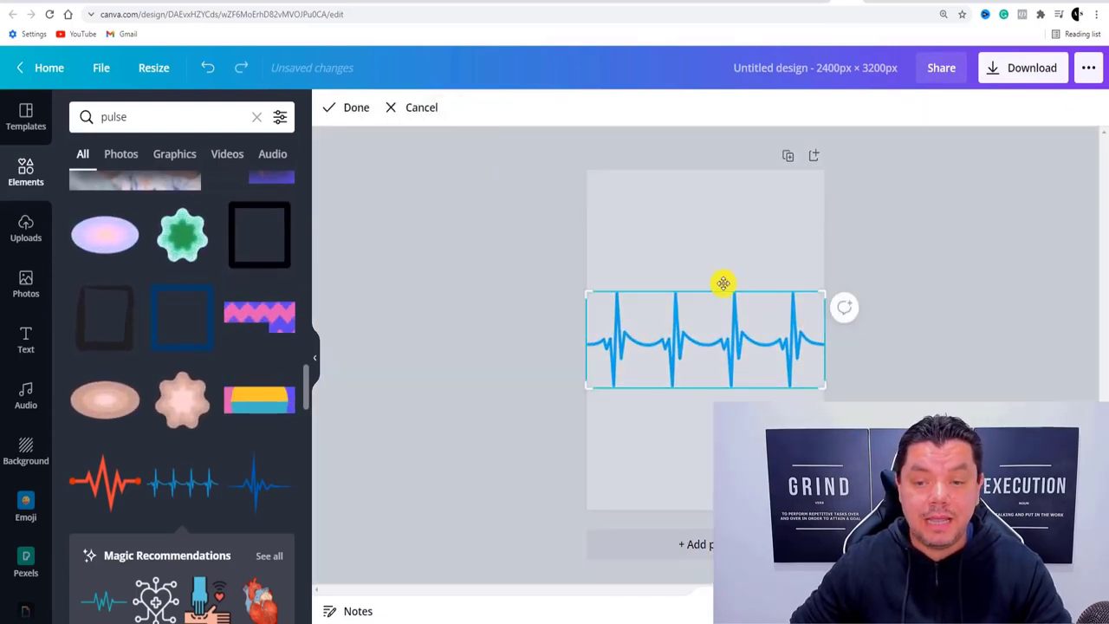
{"action": "left_click_drag", "start_coordinate": [826, 295], "coordinate": [705, 286]}
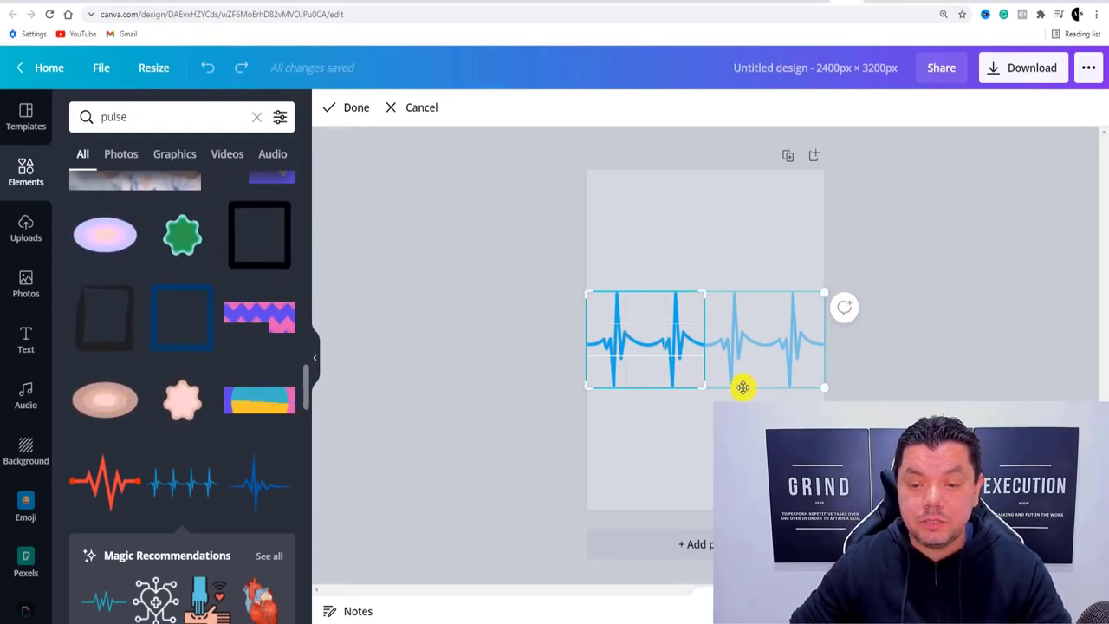
{"action": "left_click", "coordinate": [743, 387]}
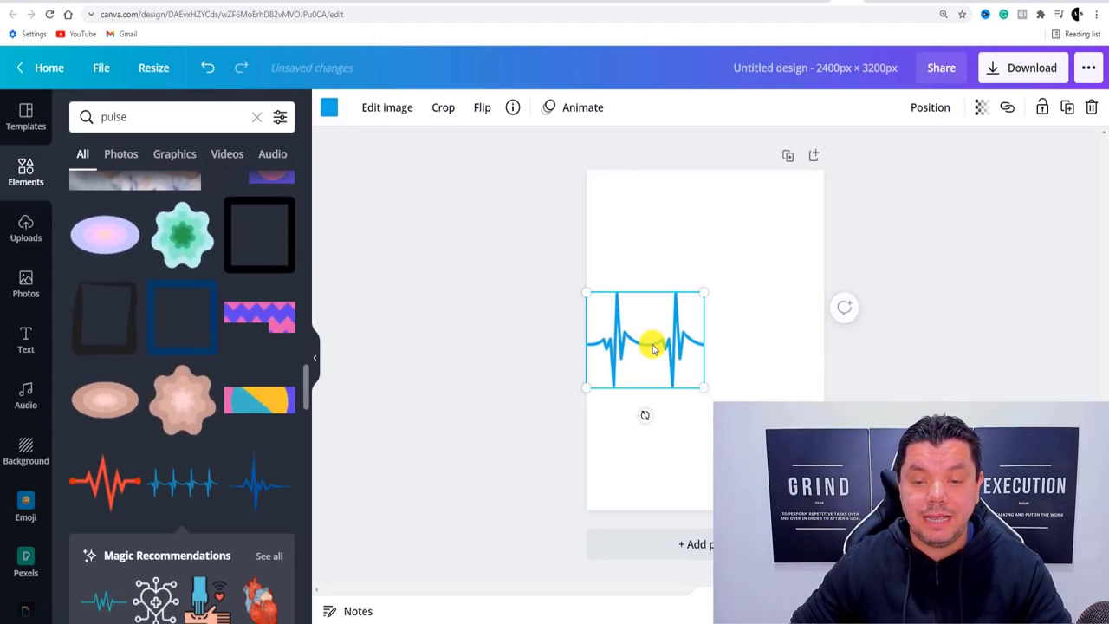
Recolour the cropped heartbeat line from blue to the medium grey default colour.
{"action": "left_click", "coordinate": [328, 106]}
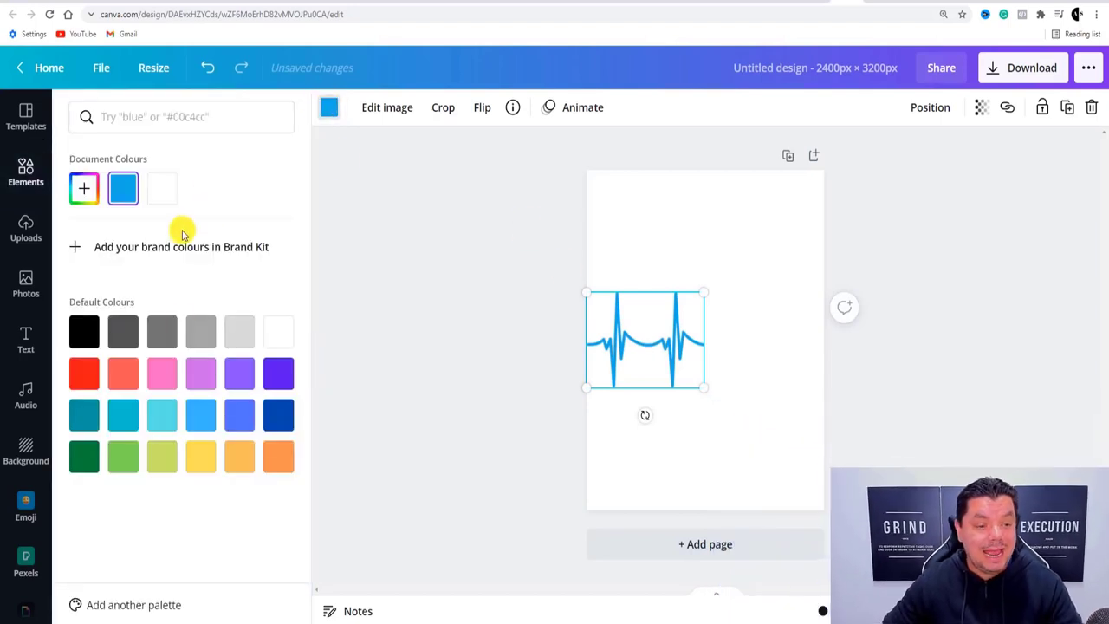
{"action": "left_click", "coordinate": [200, 333]}
{"action": "left_click", "coordinate": [703, 351]}
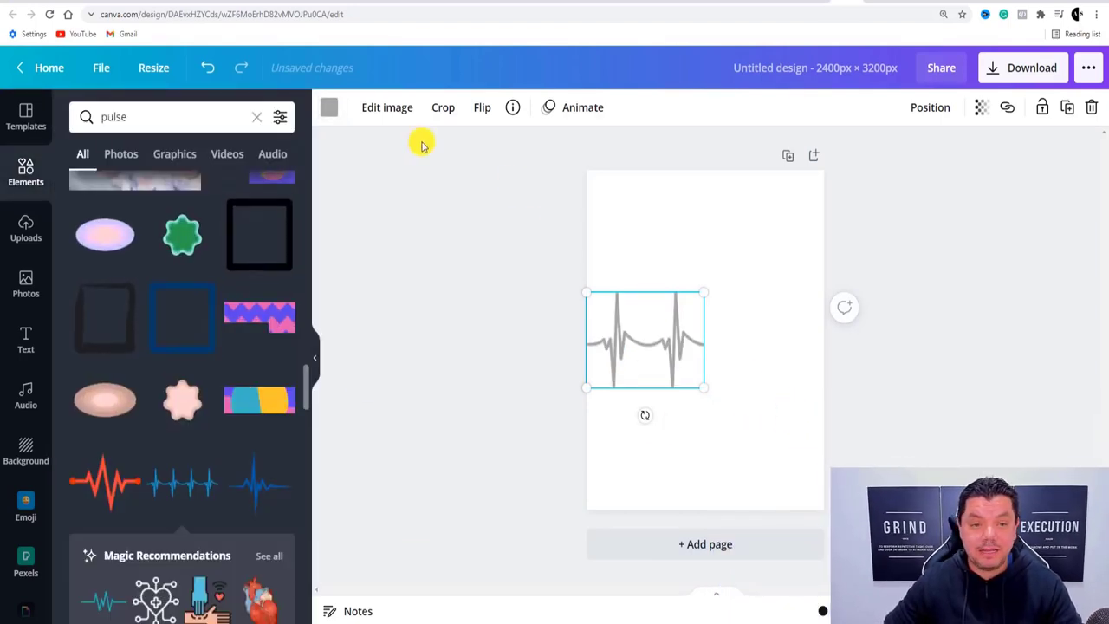
{"action": "left_click", "coordinate": [332, 111]}
{"action": "left_click", "coordinate": [246, 335]}
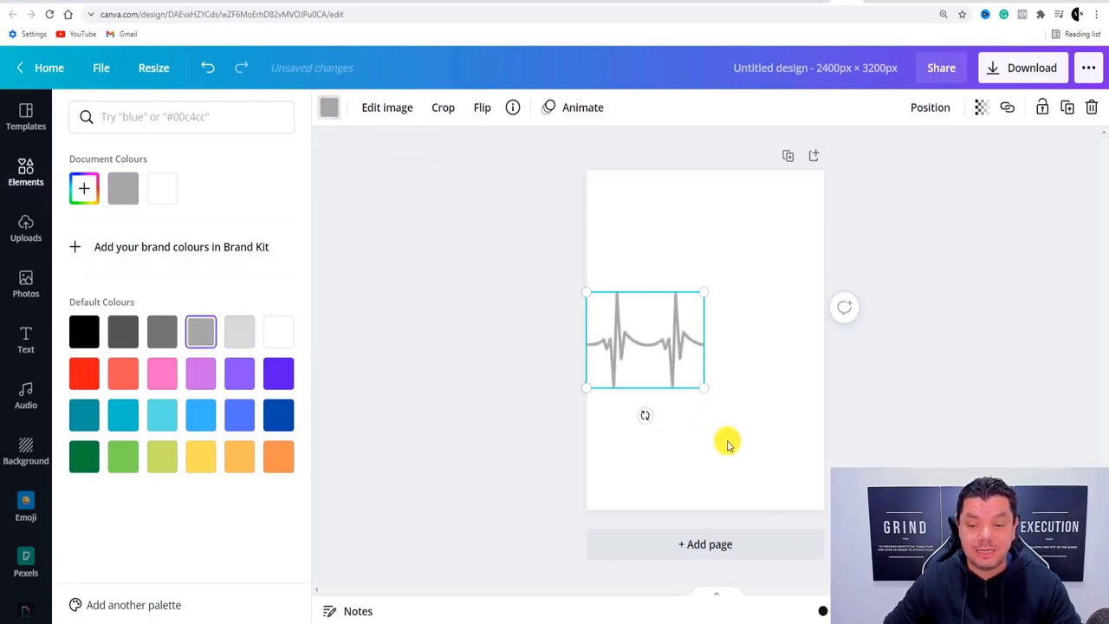
{"action": "key", "text": "Escape"}
{"action": "left_click", "coordinate": [740, 374]}
Duplicate the grey heartbeat line and place the copy beside the original in the page's right half.
{"action": "left_click", "coordinate": [648, 342]}
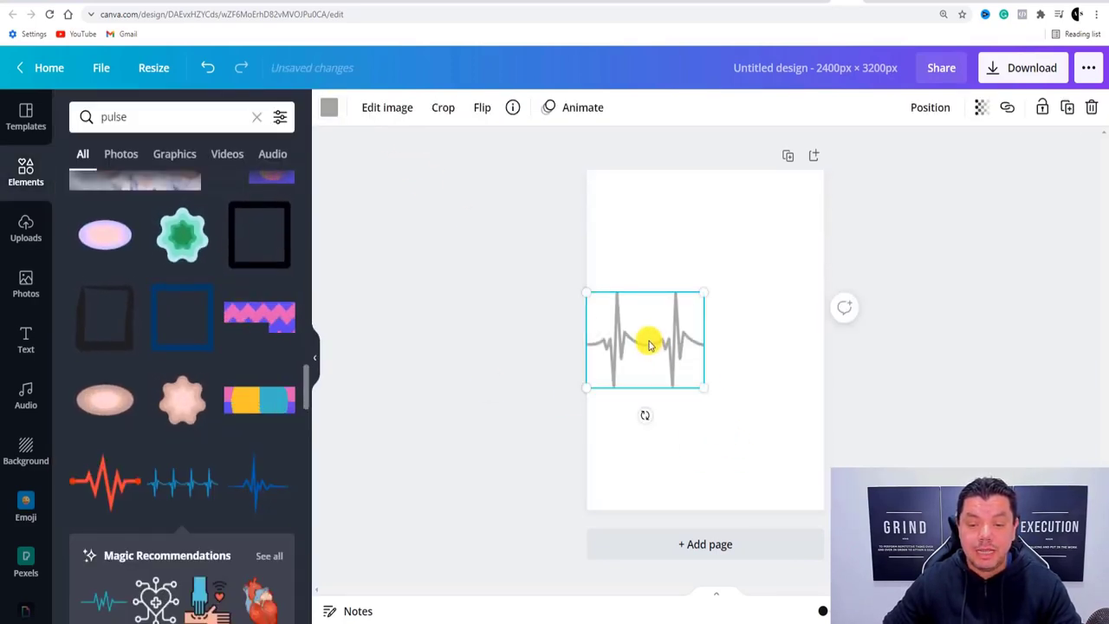
{"action": "right_click", "coordinate": [655, 332]}
{"action": "left_click", "coordinate": [698, 332]}
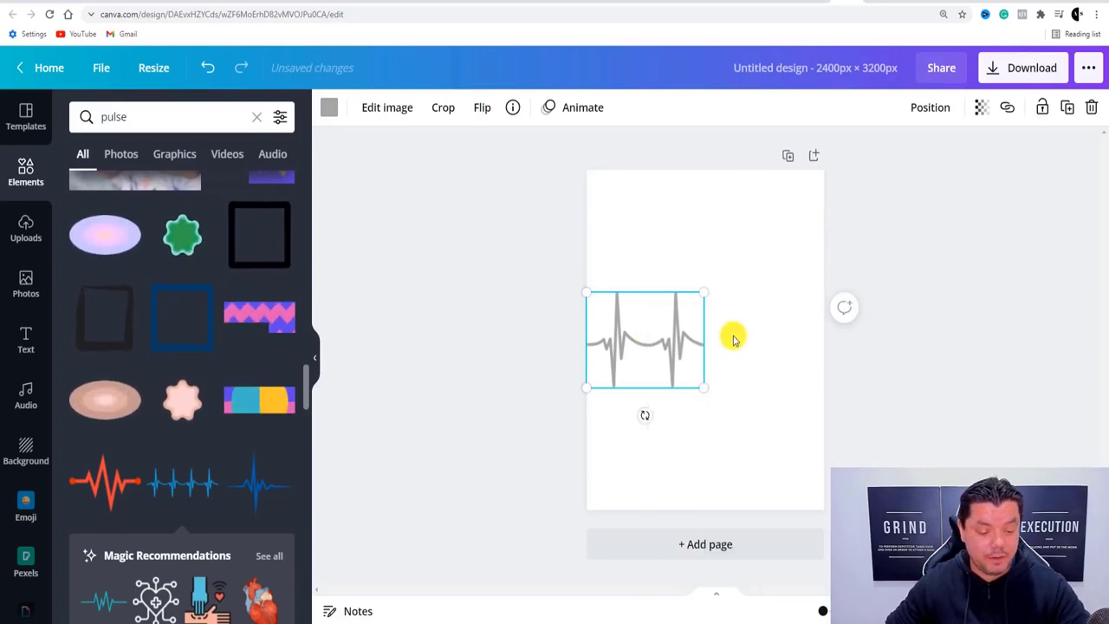
{"action": "key", "text": "ctrl+v"}
{"action": "left_click_drag", "start_coordinate": [629, 350], "coordinate": [745, 344]}
Shrink both heartbeat pieces and set them level at opposite page edges, leaving a gap in the middle.
{"action": "left_click", "coordinate": [632, 317]}
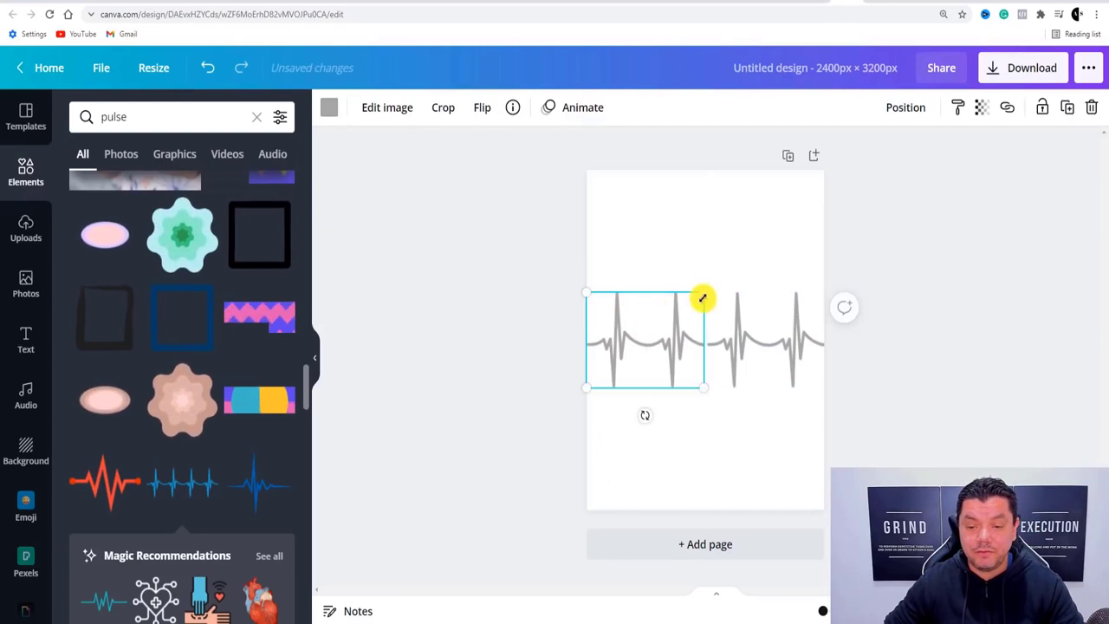
{"action": "left_click_drag", "start_coordinate": [705, 296], "coordinate": [641, 342]}
{"action": "left_click", "coordinate": [733, 335]}
{"action": "left_click_drag", "start_coordinate": [707, 291], "coordinate": [736, 315]}
{"action": "mouse_move", "coordinate": [747, 354]}
{"action": "left_mouse_down"}
{"action": "mouse_move", "coordinate": [695, 350]}
{"action": "mouse_move", "coordinate": [758, 352]}
{"action": "left_mouse_up"}
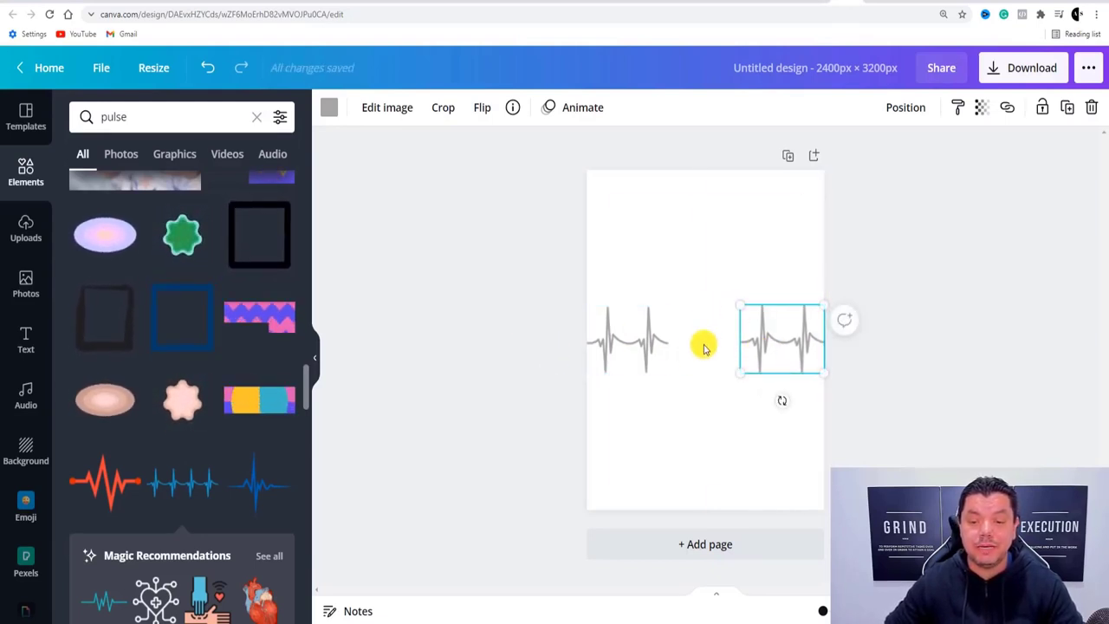
Search the elements library for tennis graphics.
{"action": "left_click", "coordinate": [464, 282]}
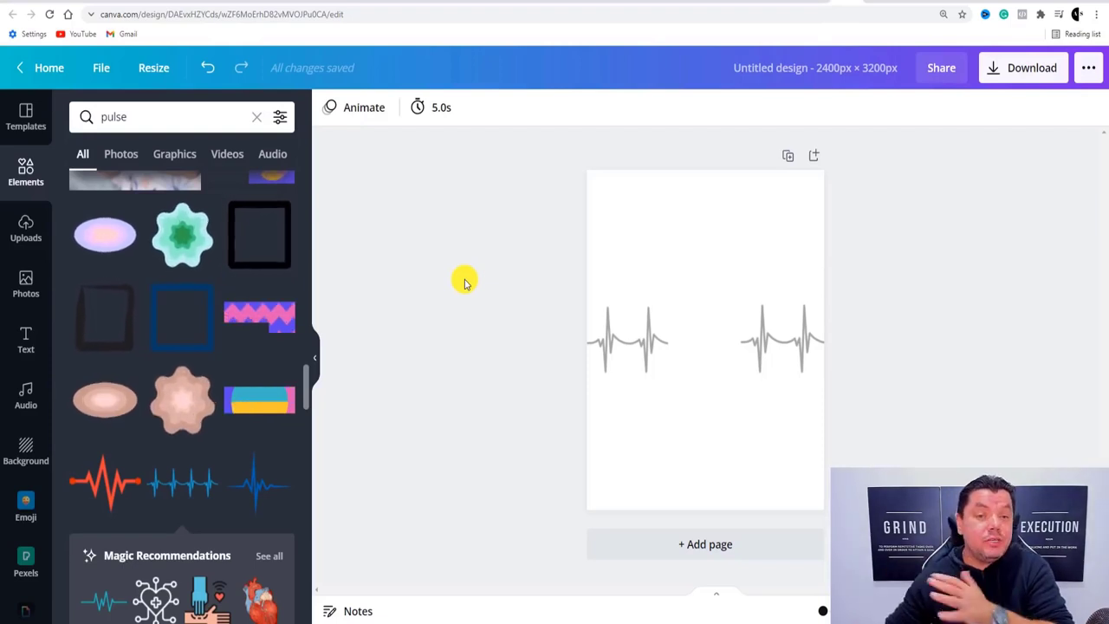
{"action": "left_click", "coordinate": [86, 111]}
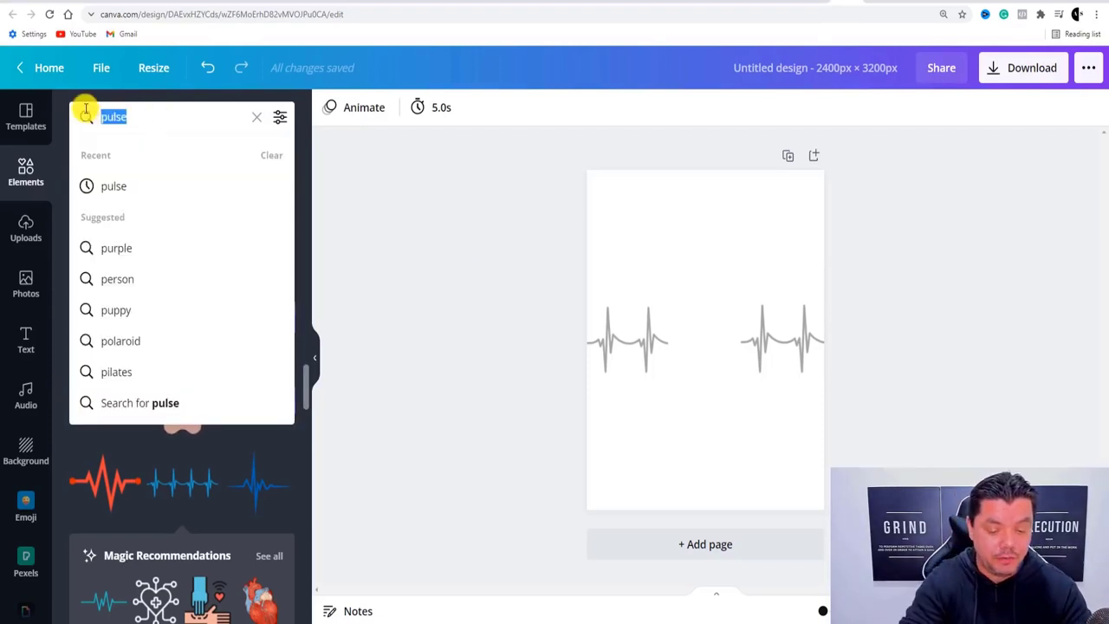
{"action": "type", "text": "tennis"}
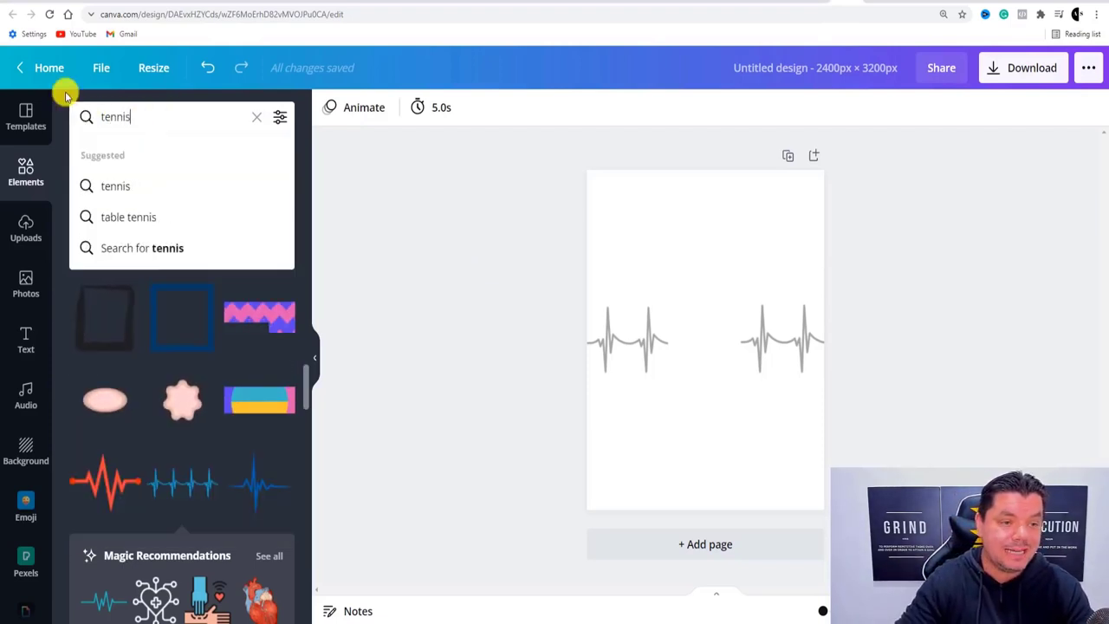
{"action": "key", "text": "Return"}
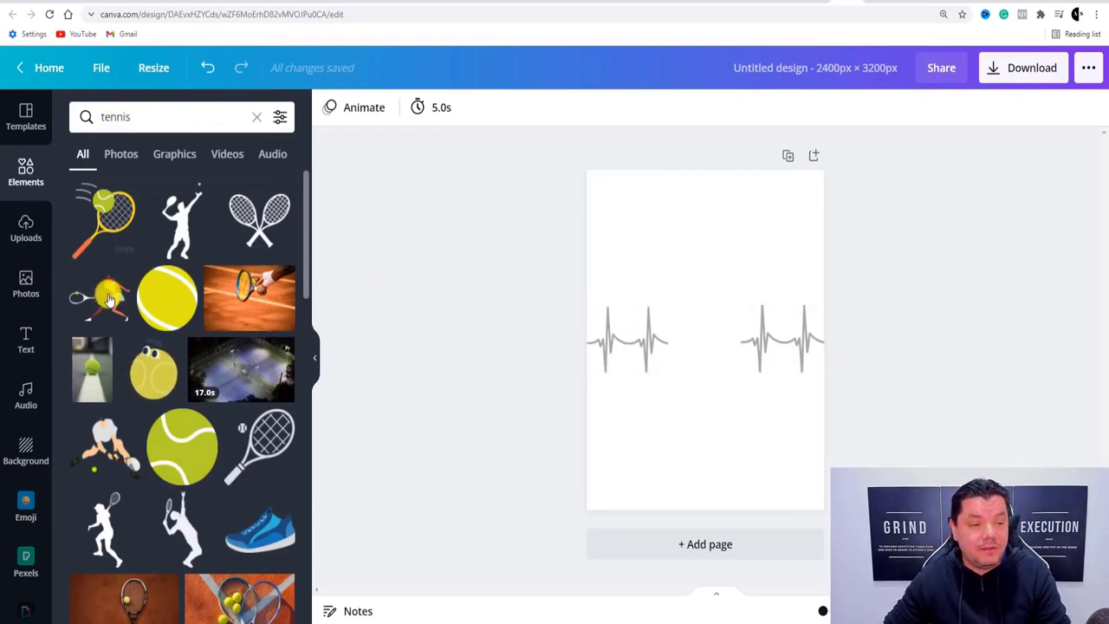
Add the outlined flying tennis ball between the heartbeat pieces and recolour its black lines with the document's grey.
{"action": "scroll", "coordinate": [165, 346], "scroll_direction": "down", "scroll_amount": 3}
{"action": "scroll", "coordinate": [165, 335], "scroll_direction": "down", "scroll_amount": 5}
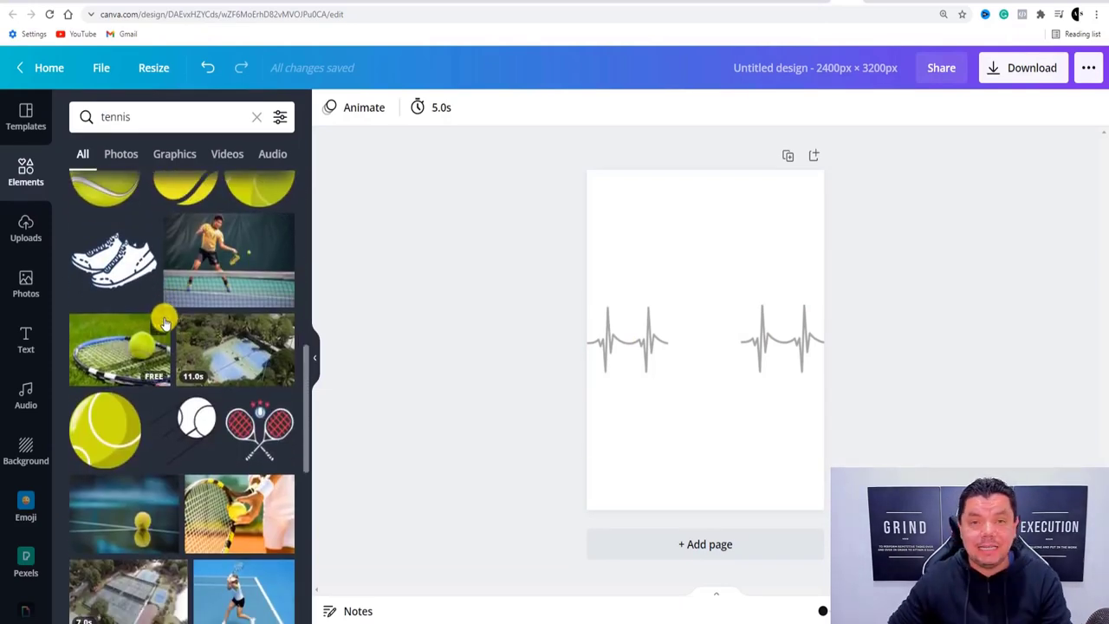
{"action": "left_click", "coordinate": [196, 417]}
{"action": "left_click_drag", "start_coordinate": [722, 319], "coordinate": [710, 320]}
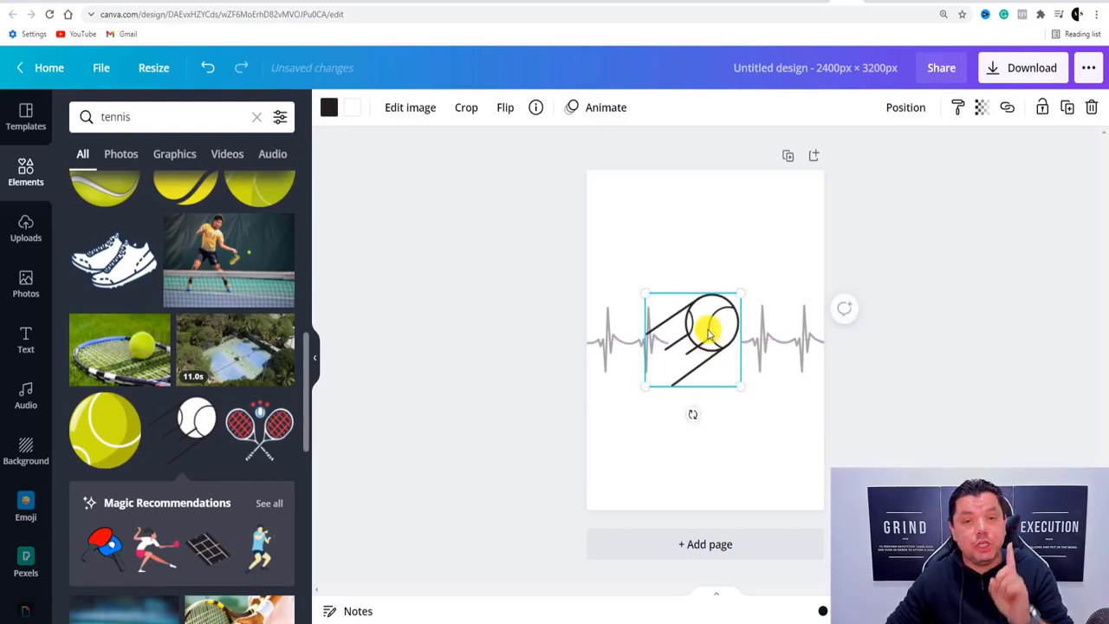
{"action": "left_click", "coordinate": [330, 110]}
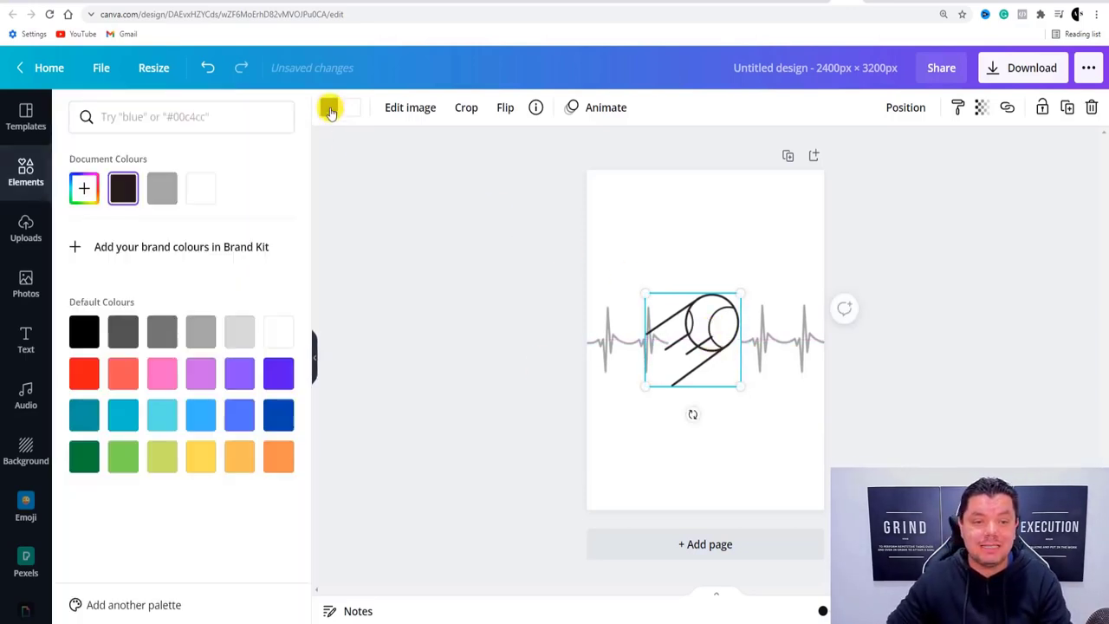
{"action": "left_click", "coordinate": [169, 194]}
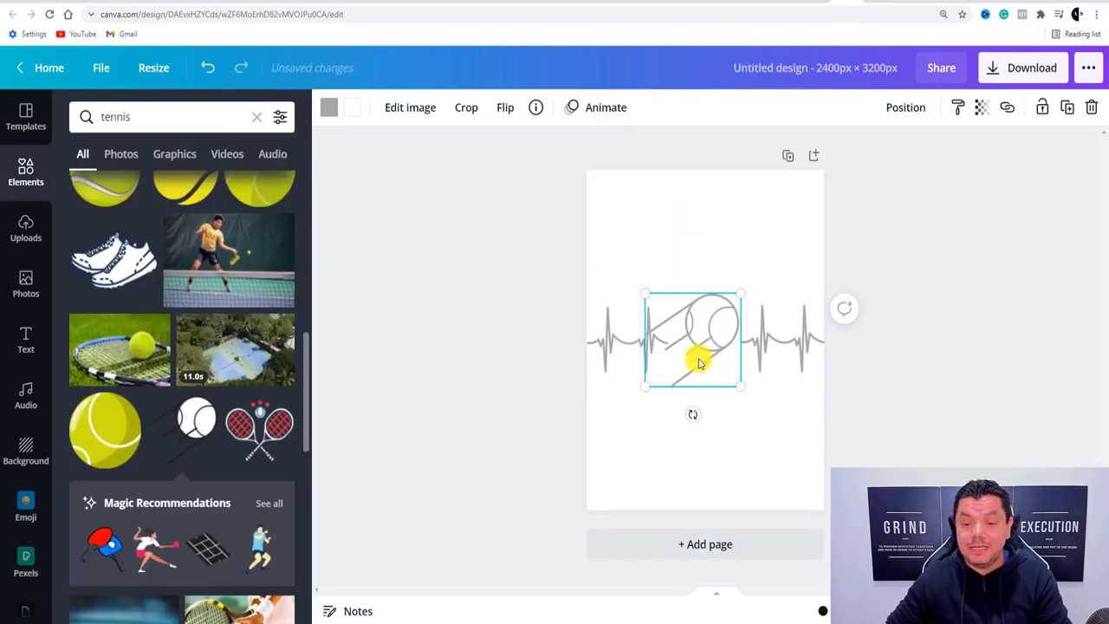
Shrink the tennis ball to fit the gap and move the right heartbeat piece against it.
{"action": "left_click", "coordinate": [621, 346]}
{"action": "left_click", "coordinate": [693, 332]}
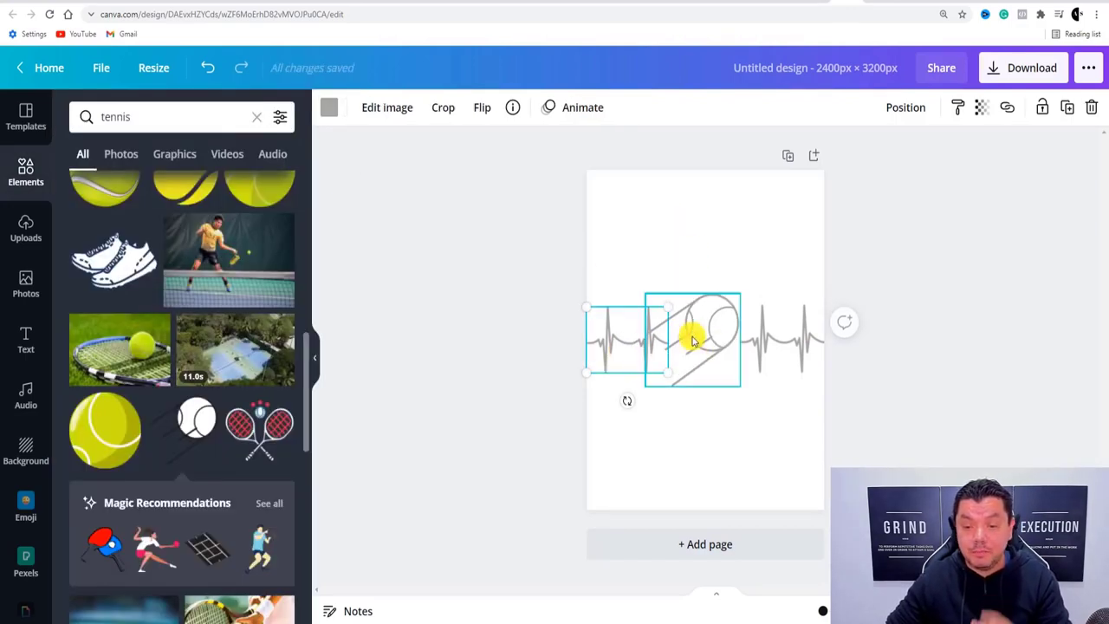
{"action": "left_click_drag", "start_coordinate": [736, 299], "coordinate": [750, 337]}
{"action": "left_click", "coordinate": [723, 292]}
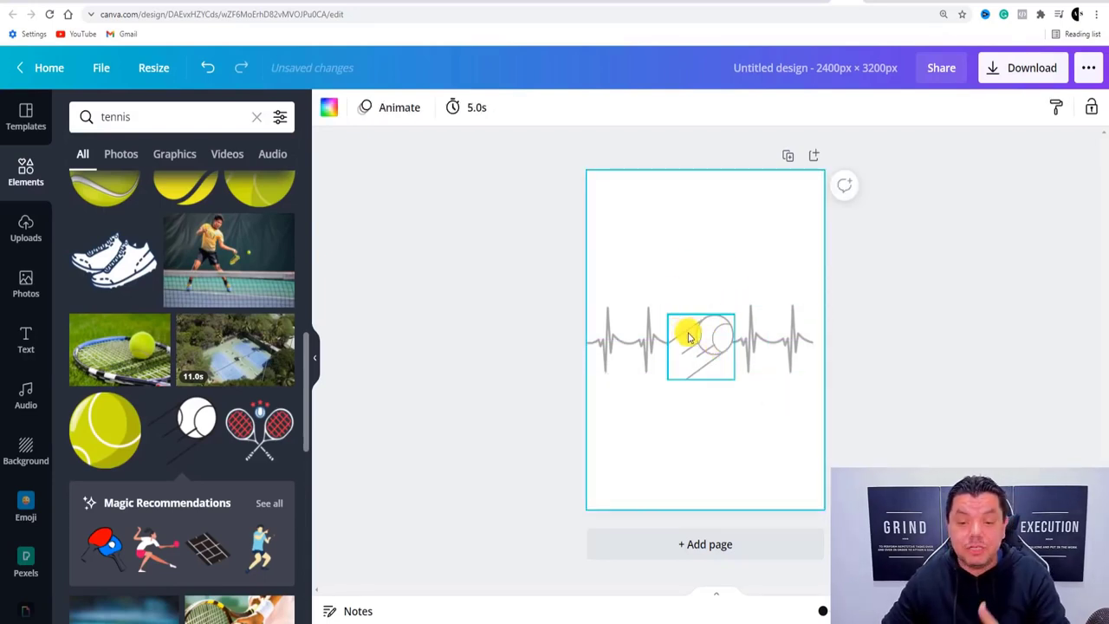
Nudge the tennis ball and the right heartbeat piece so their grey lines join into one continuous heartbeat line.
{"action": "left_click", "coordinate": [654, 348]}
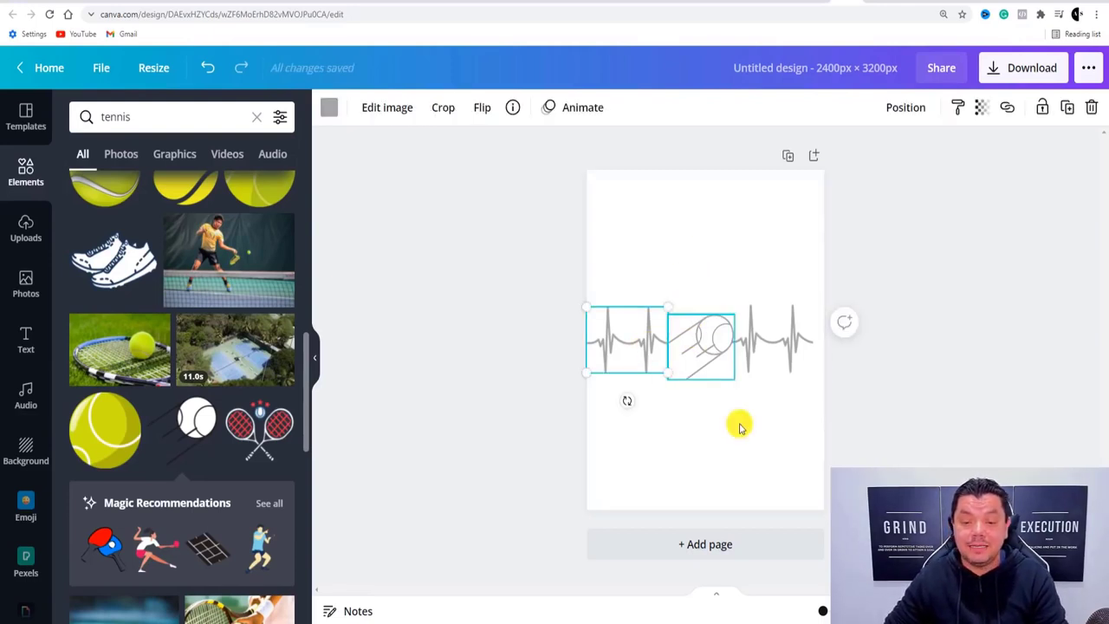
{"action": "scroll", "coordinate": [471, 470], "scroll_direction": "up", "scroll_amount": 5}
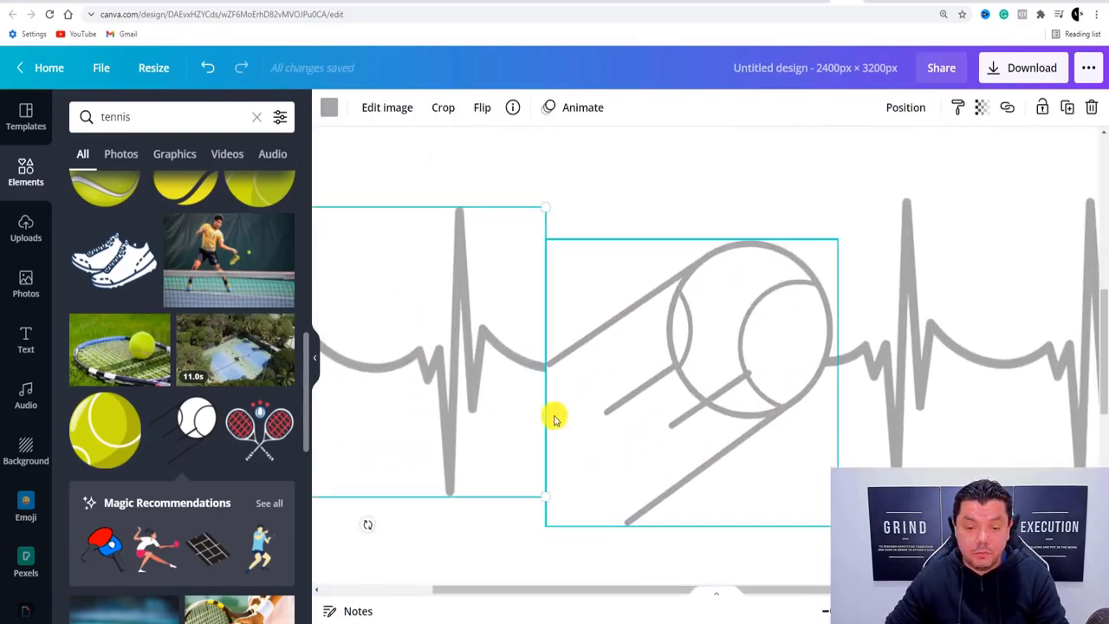
{"action": "left_click", "coordinate": [741, 324]}
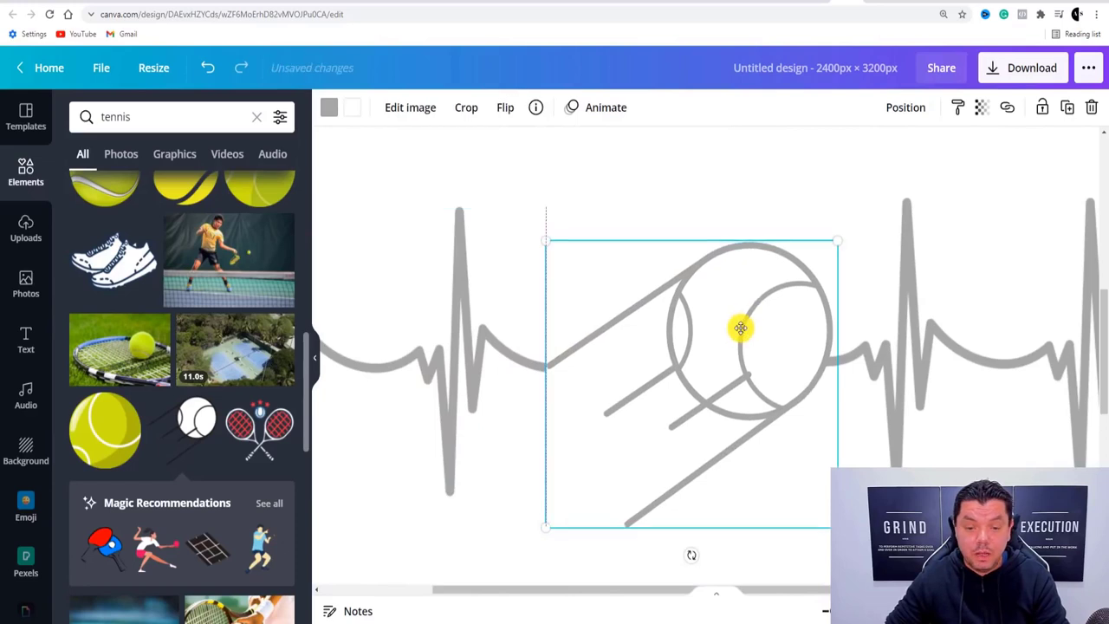
{"action": "left_click_drag", "start_coordinate": [737, 327], "coordinate": [739, 328]}
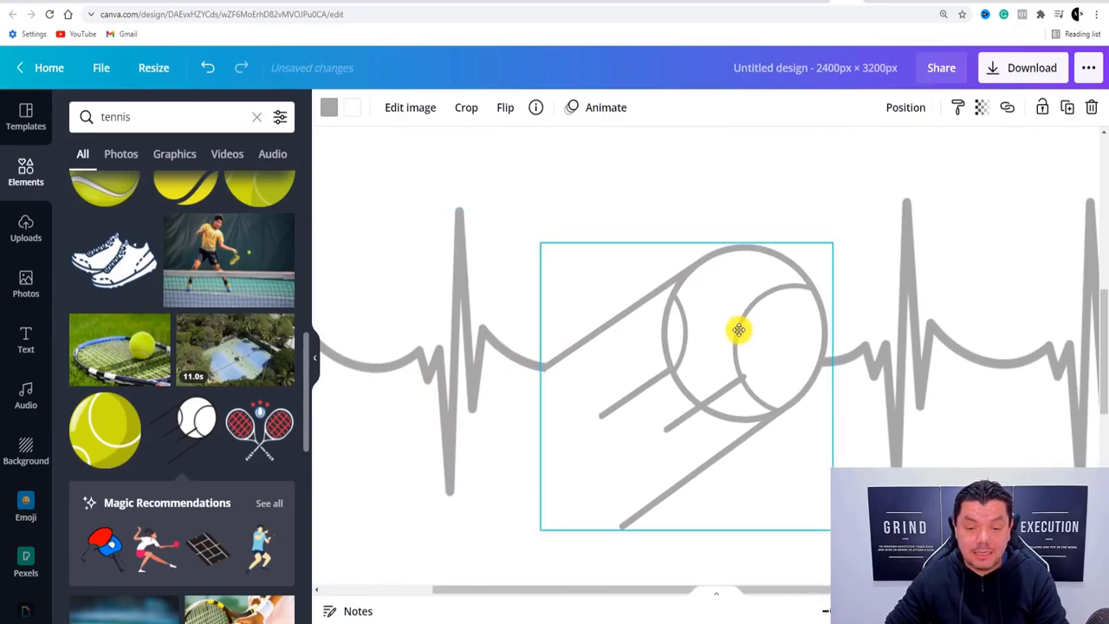
{"action": "left_click_drag", "start_coordinate": [904, 389], "coordinate": [899, 397]}
{"action": "scroll", "coordinate": [827, 607], "scroll_direction": "down", "scroll_amount": 5}
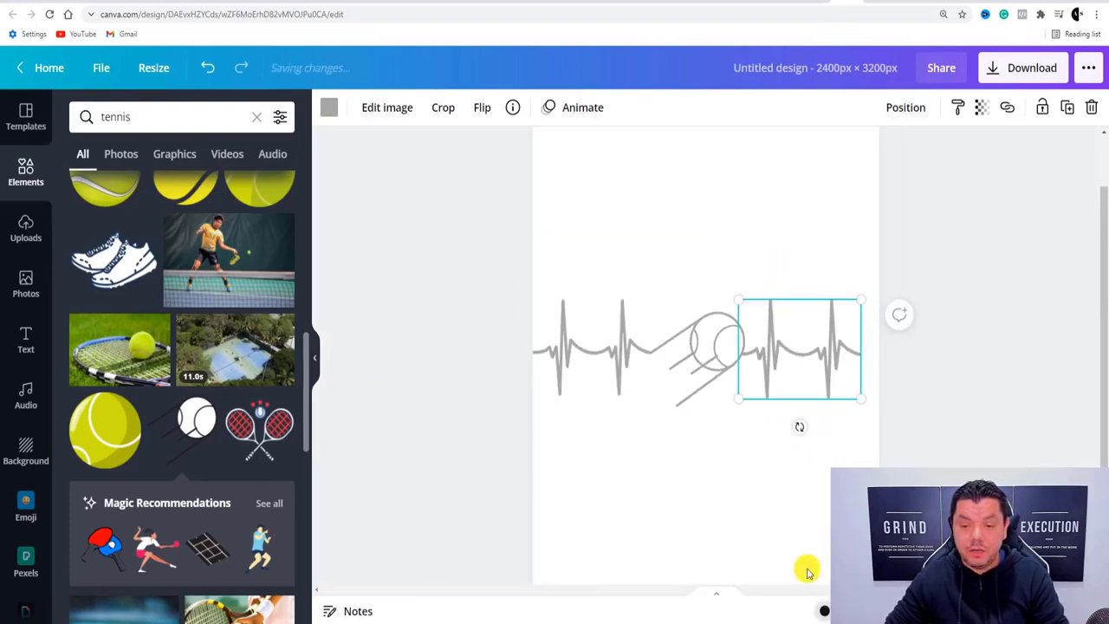
{"action": "left_click", "coordinate": [723, 235]}
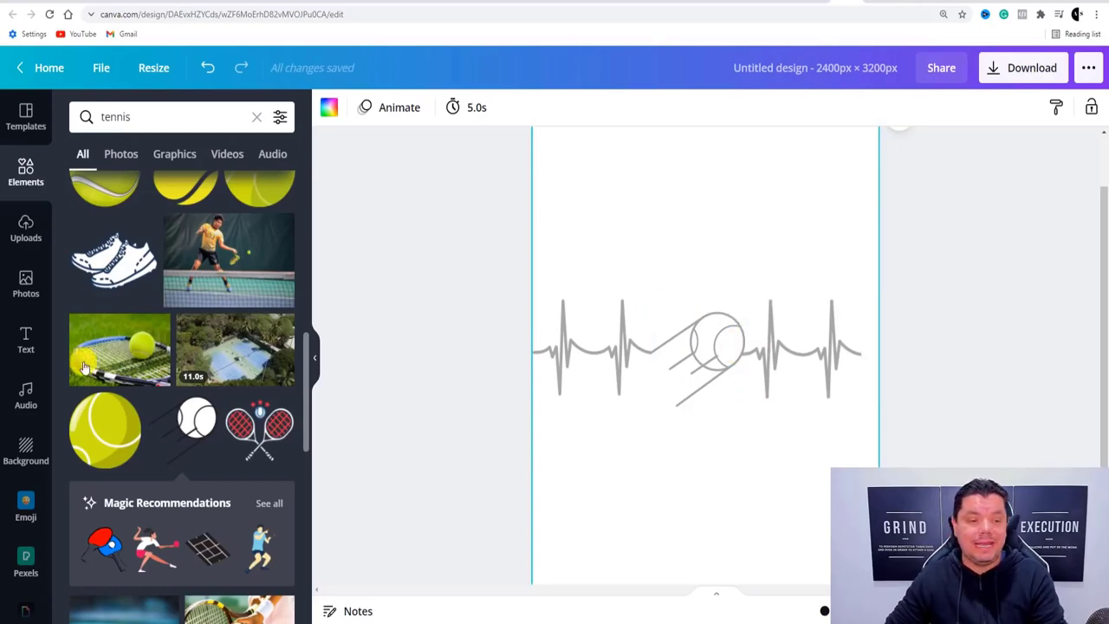
Try the crossed tennis rackets graphic above the heartbeat line and delete it.
{"action": "scroll", "coordinate": [156, 364], "scroll_direction": "down", "scroll_amount": 10}
{"action": "scroll", "coordinate": [164, 364], "scroll_direction": "up", "scroll_amount": 10}
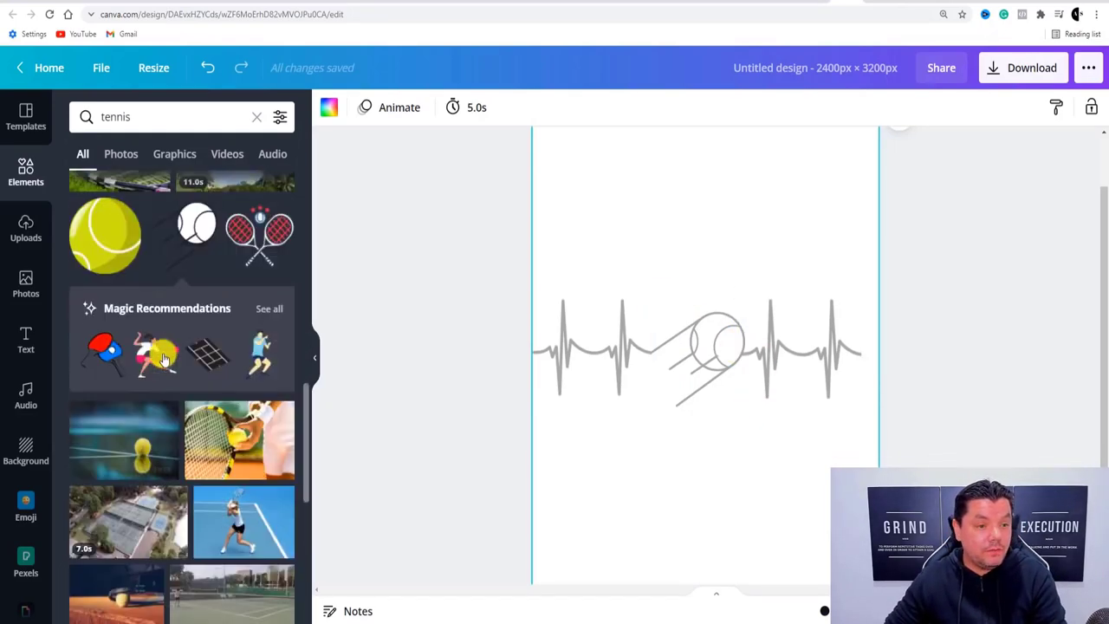
{"action": "left_click", "coordinate": [169, 154]}
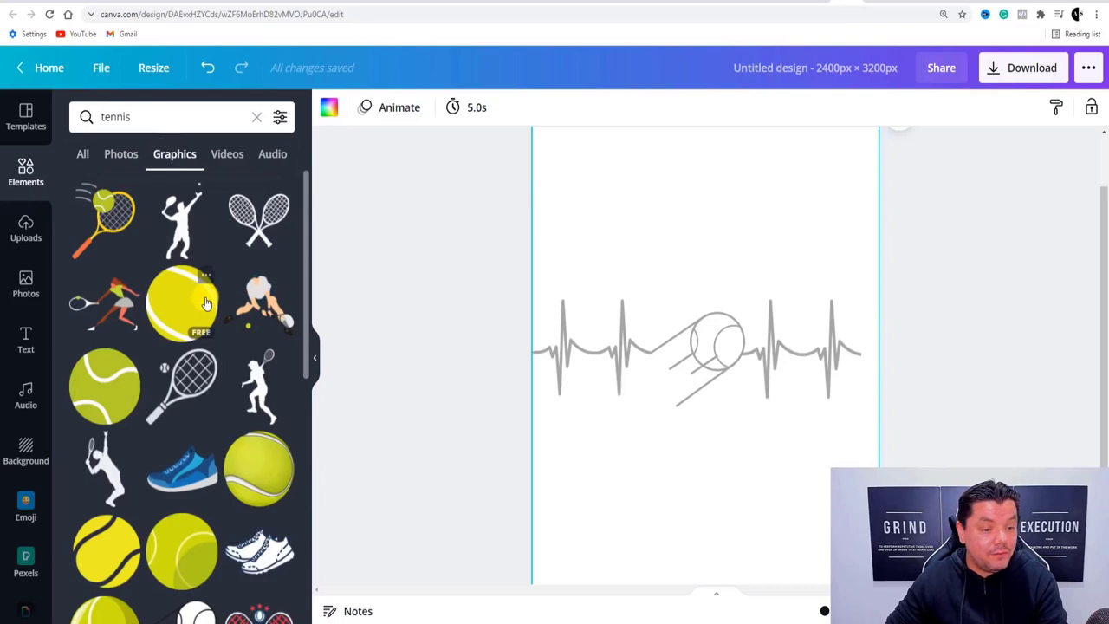
{"action": "left_click", "coordinate": [256, 229]}
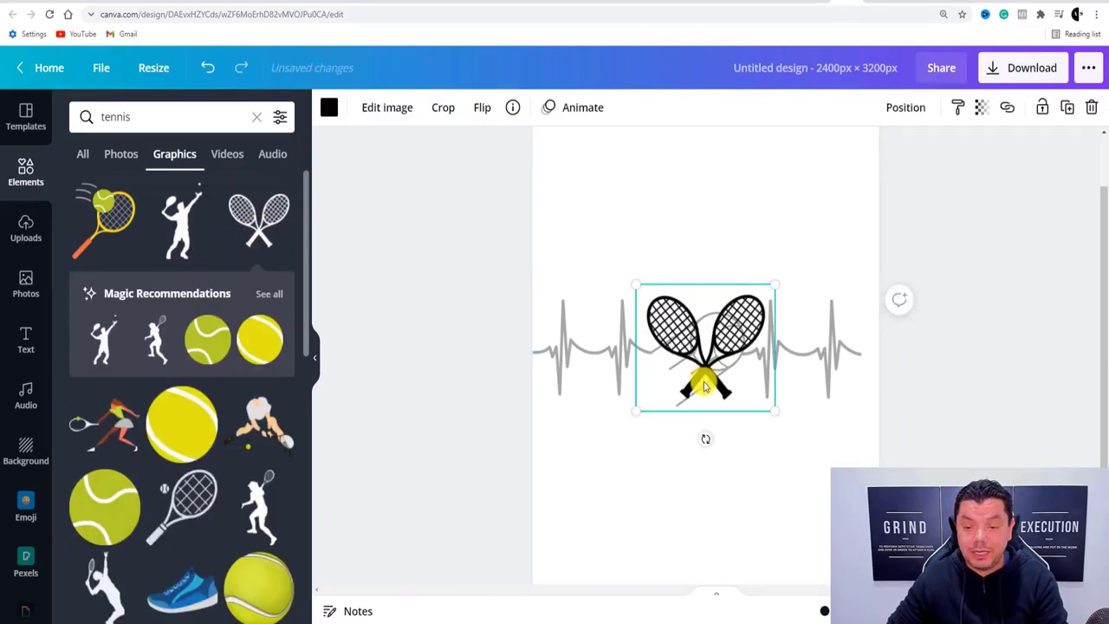
{"action": "left_click_drag", "start_coordinate": [700, 378], "coordinate": [700, 298]}
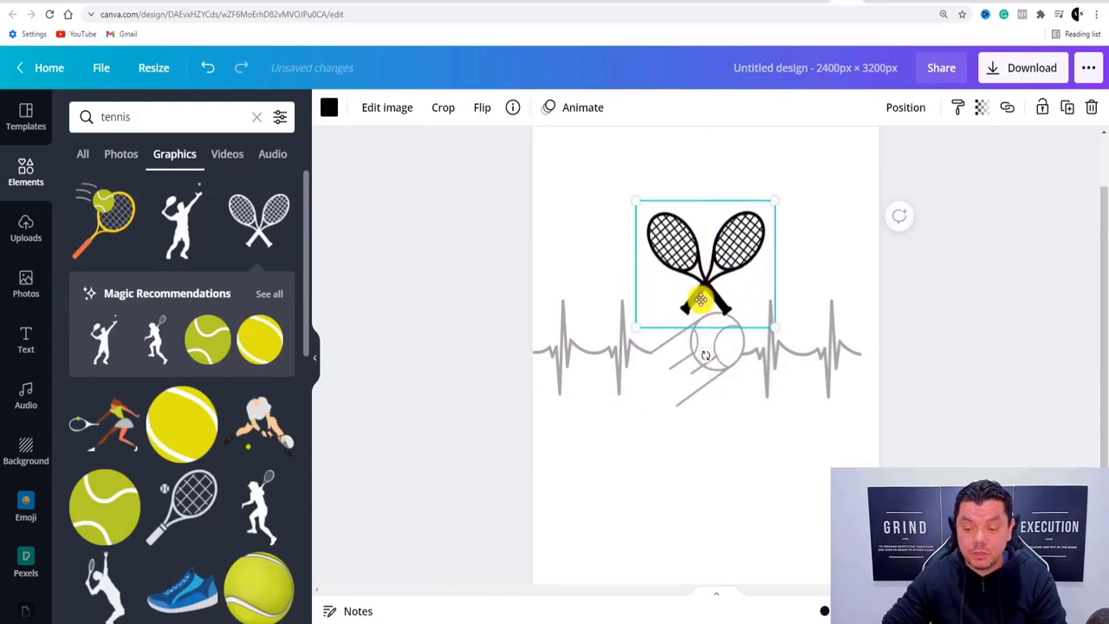
{"action": "key", "text": "Delete"}
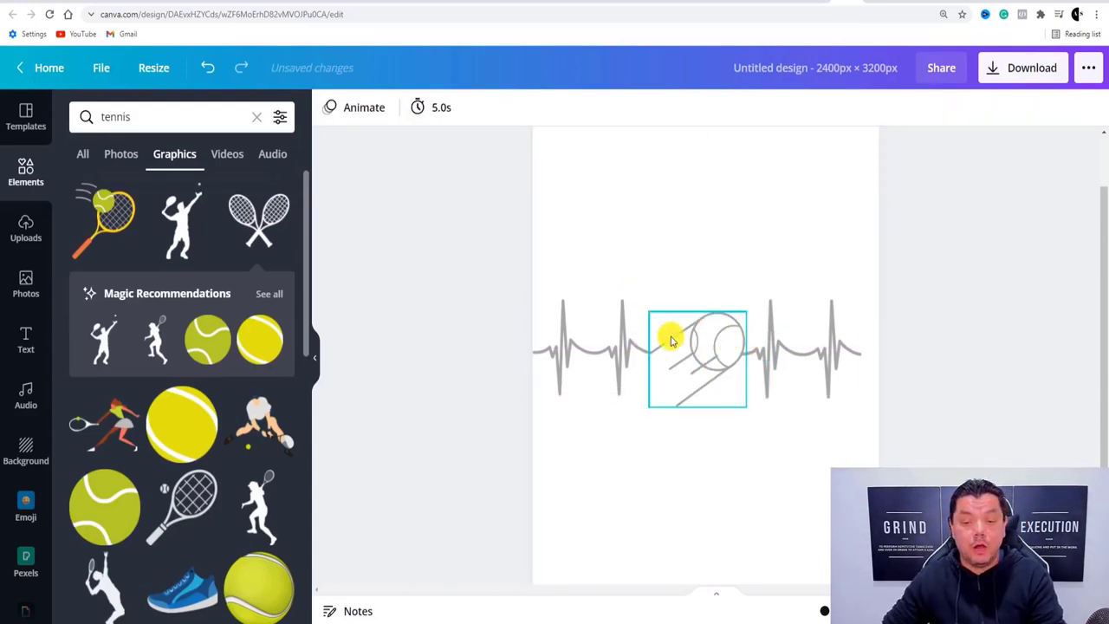
Download the design as a PNG with a transparent background and dismiss the confirmation.
{"action": "left_click", "coordinate": [1011, 78]}
{"action": "left_click", "coordinate": [873, 264]}
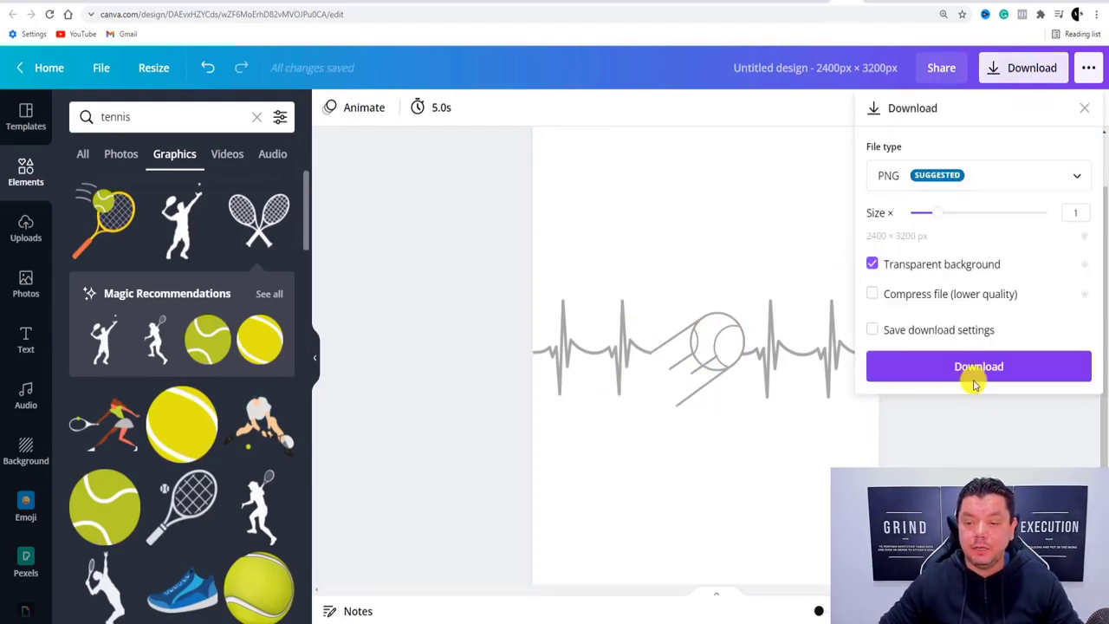
{"action": "left_click", "coordinate": [970, 369]}
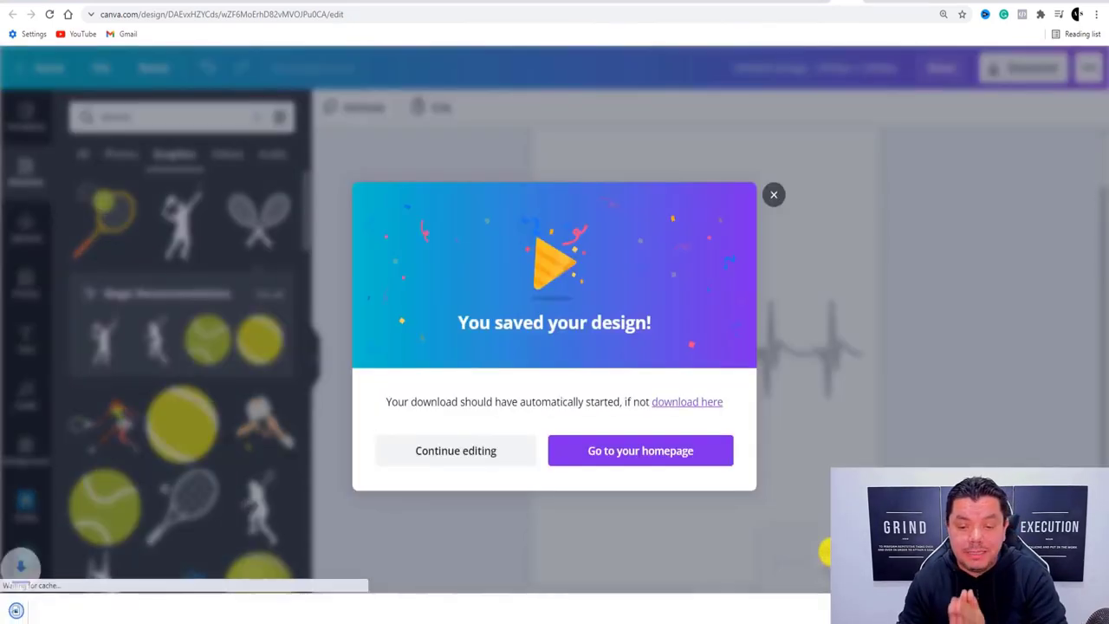
{"action": "left_click", "coordinate": [774, 177]}
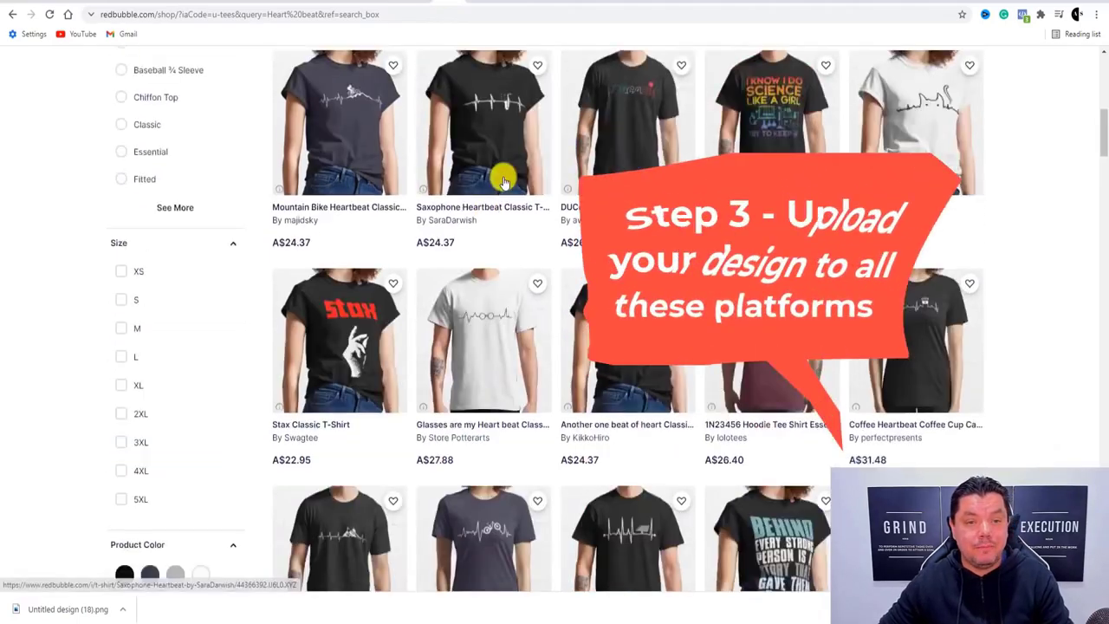
Switch to Redbubble, start adding a new design from the seller dashboard and upload Untitled design (18).png.
{"action": "scroll", "coordinate": [503, 180], "scroll_direction": "up", "scroll_amount": 10}
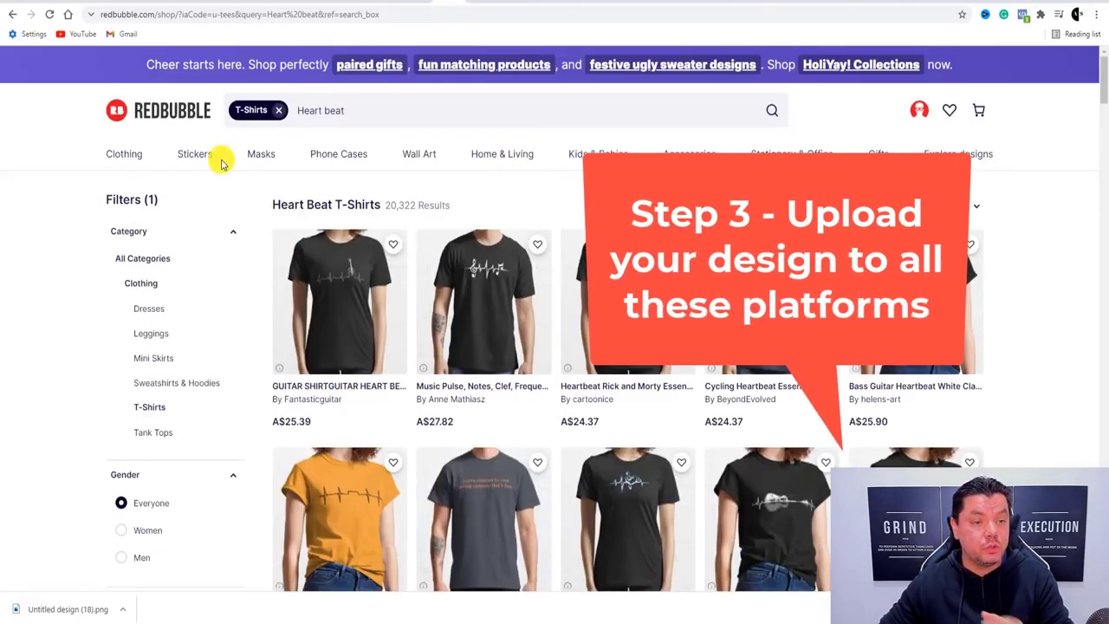
{"action": "left_click", "coordinate": [919, 112]}
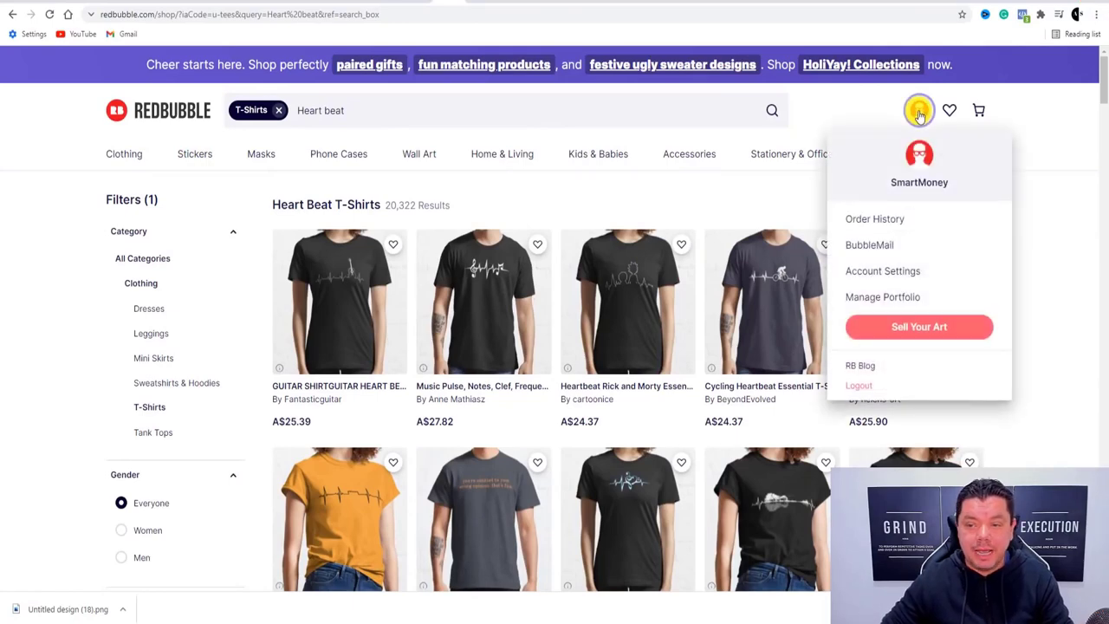
{"action": "left_click", "coordinate": [908, 331]}
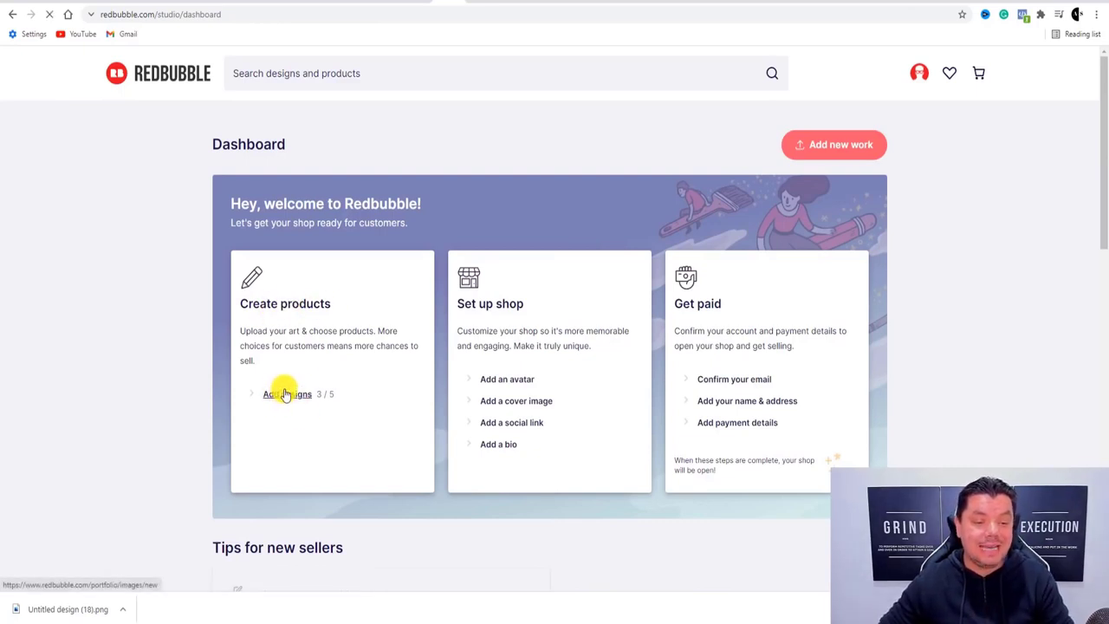
{"action": "left_click", "coordinate": [286, 394]}
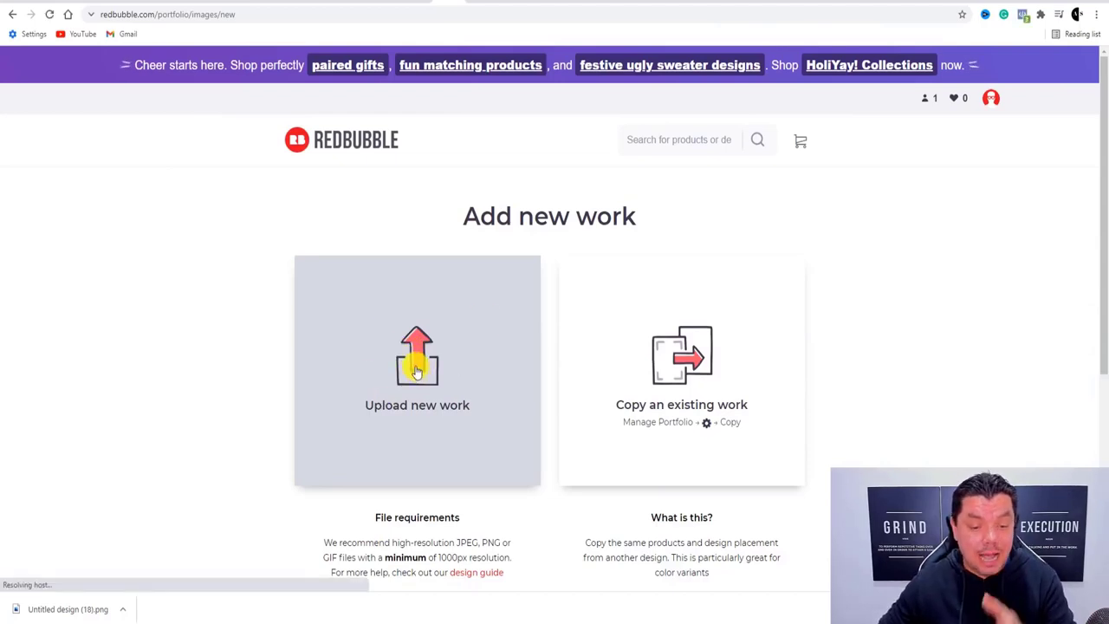
{"action": "left_click", "coordinate": [418, 362]}
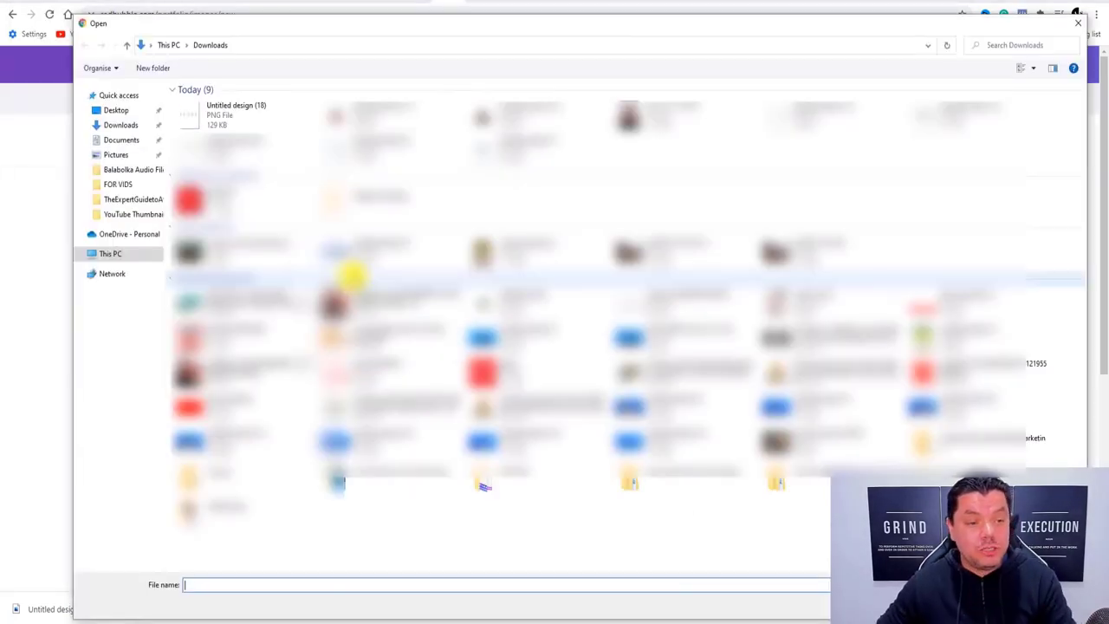
{"action": "double_click", "coordinate": [223, 107]}
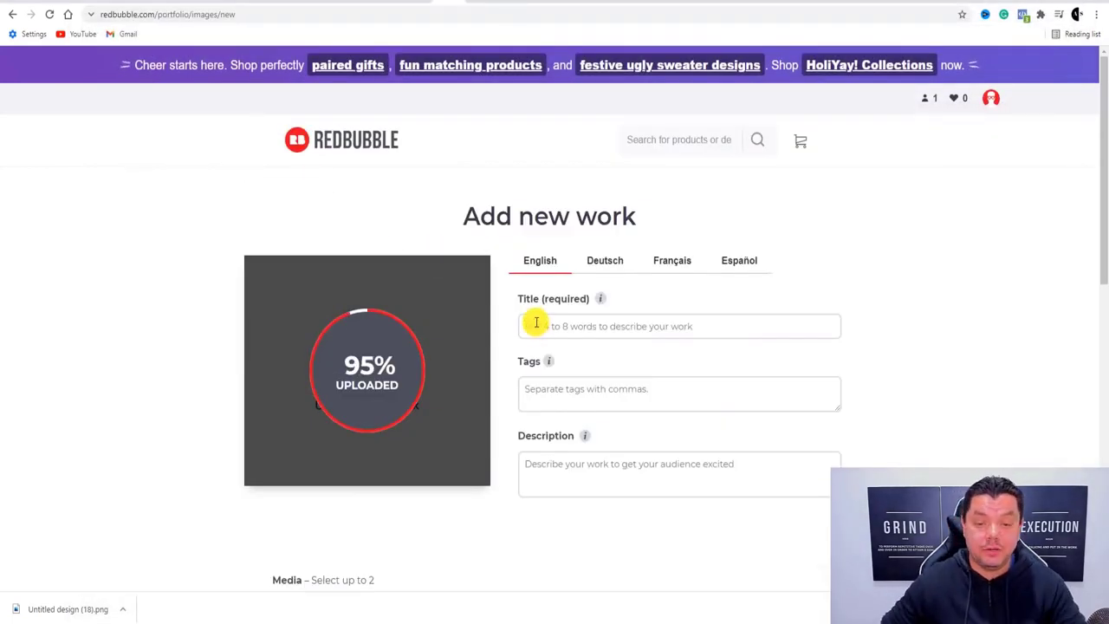
Title the work "Tennis Range" and enter the tags "Tennis, Pulse Tshirts, Tennis Puse Tshirt".
{"action": "left_click", "coordinate": [572, 326]}
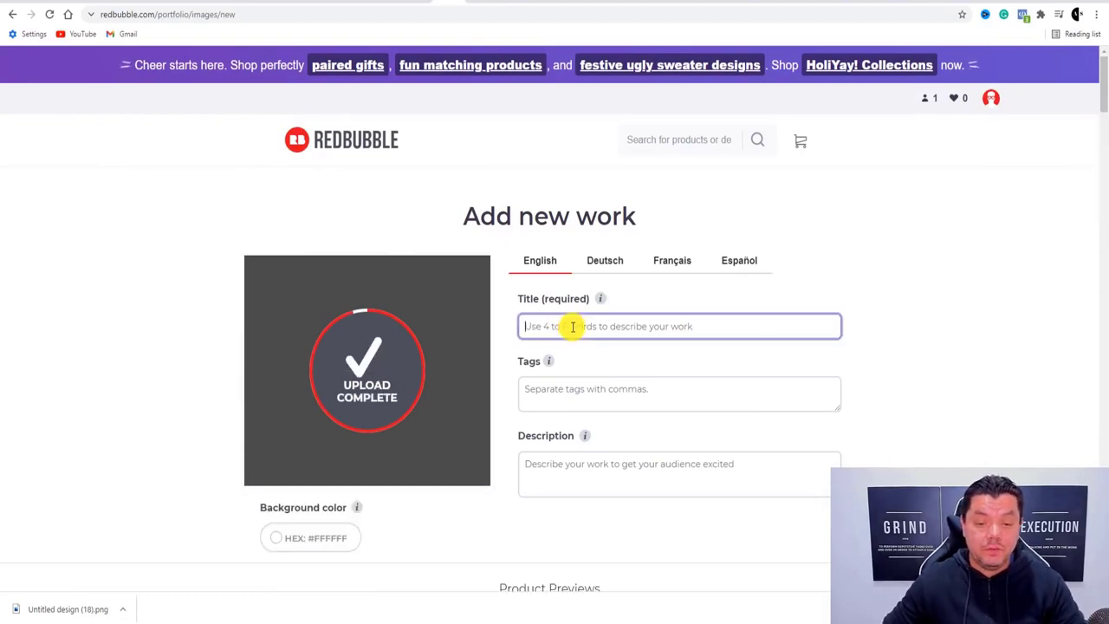
{"action": "type", "text": "Tenni"}
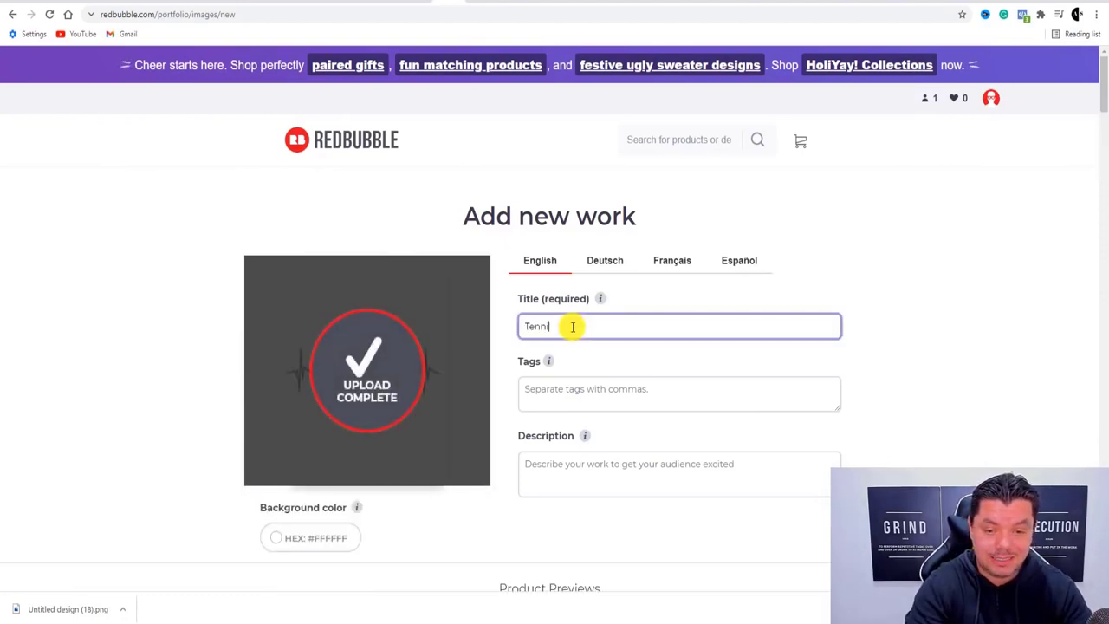
{"action": "type", "text": "s Range"}
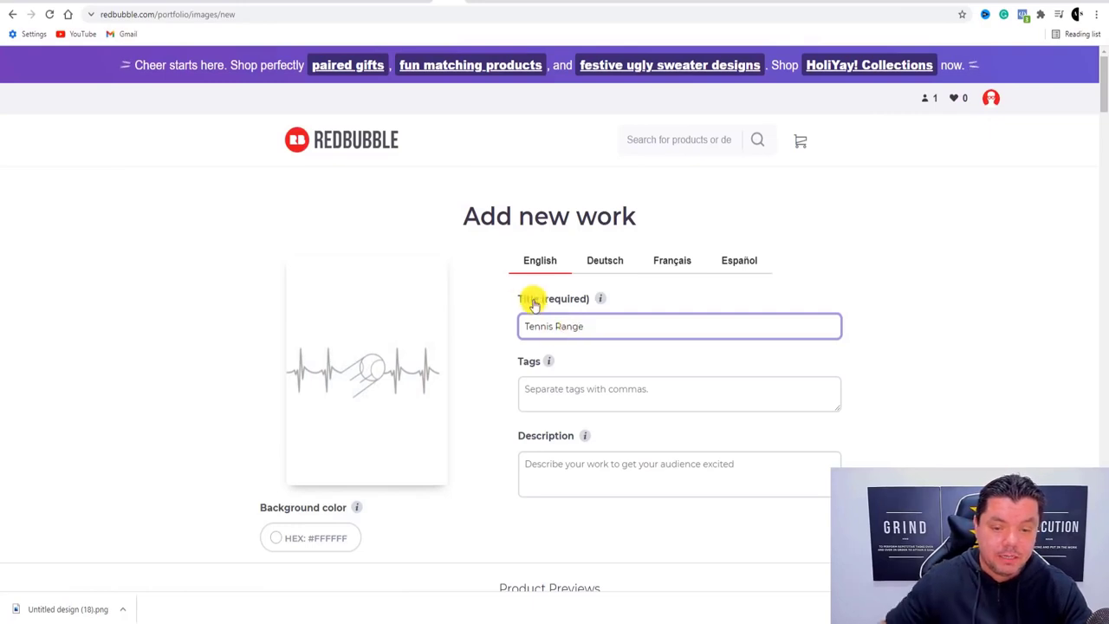
{"action": "left_click", "coordinate": [566, 396]}
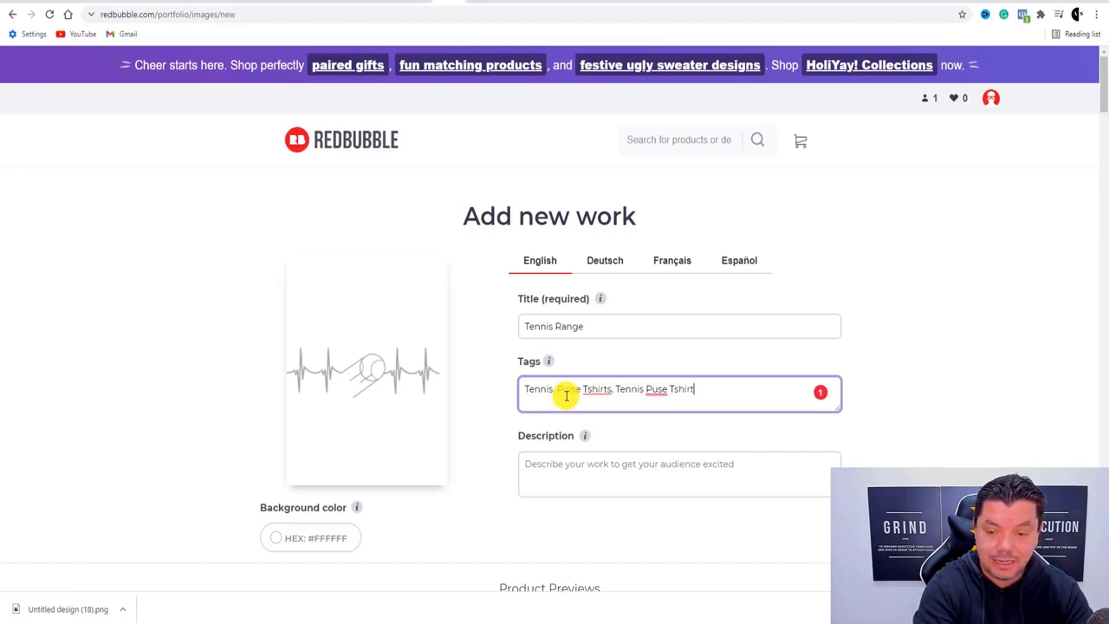
Copy the title "Tennis Range" into the work's description.
{"action": "left_click", "coordinate": [582, 464]}
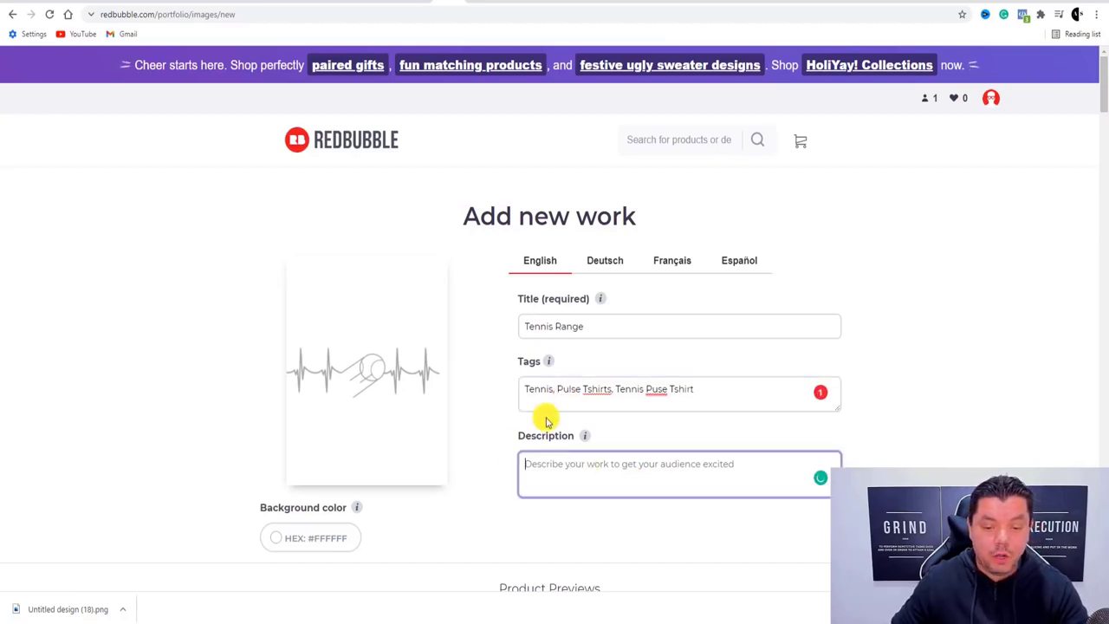
{"action": "left_click_drag", "start_coordinate": [590, 326], "coordinate": [540, 326]}
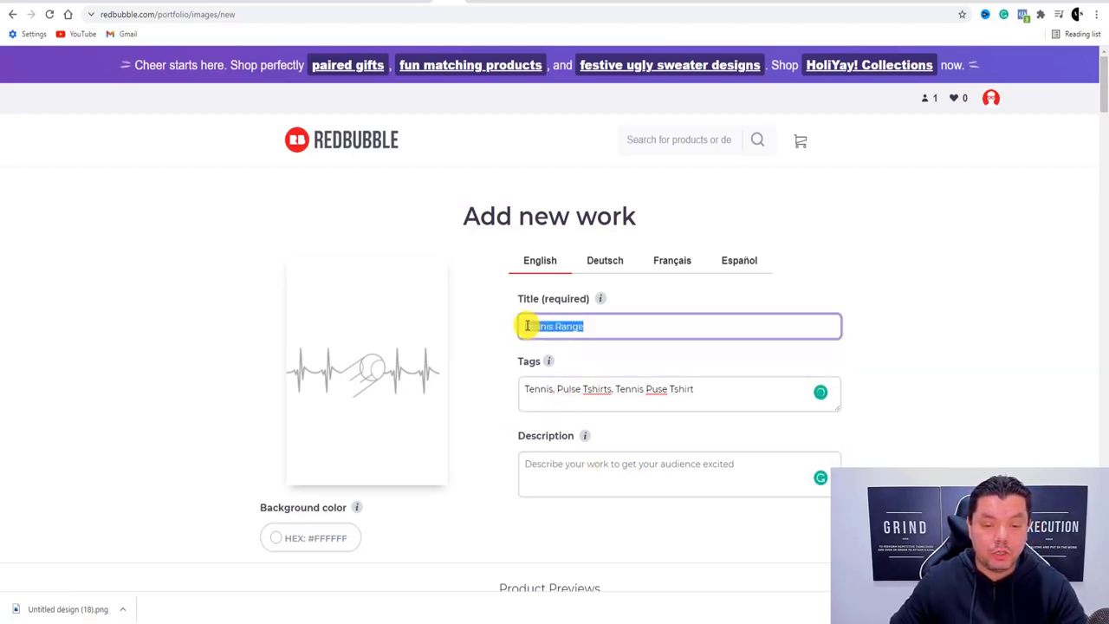
{"action": "key", "text": "ctrl+c"}
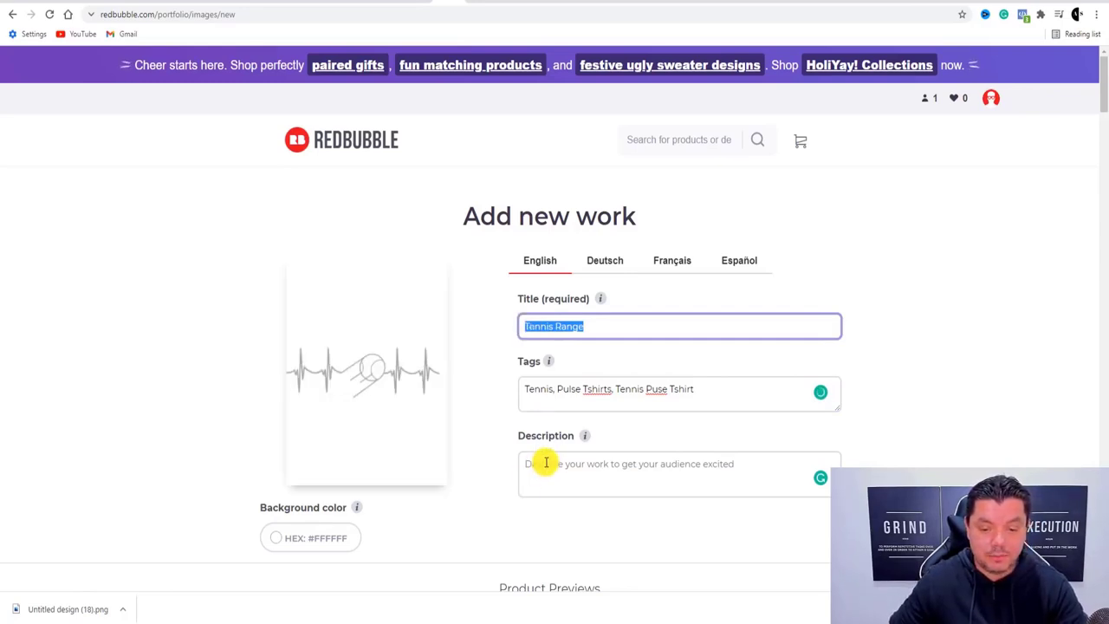
{"action": "left_click", "coordinate": [545, 462]}
{"action": "key", "text": "ctrl+v"}
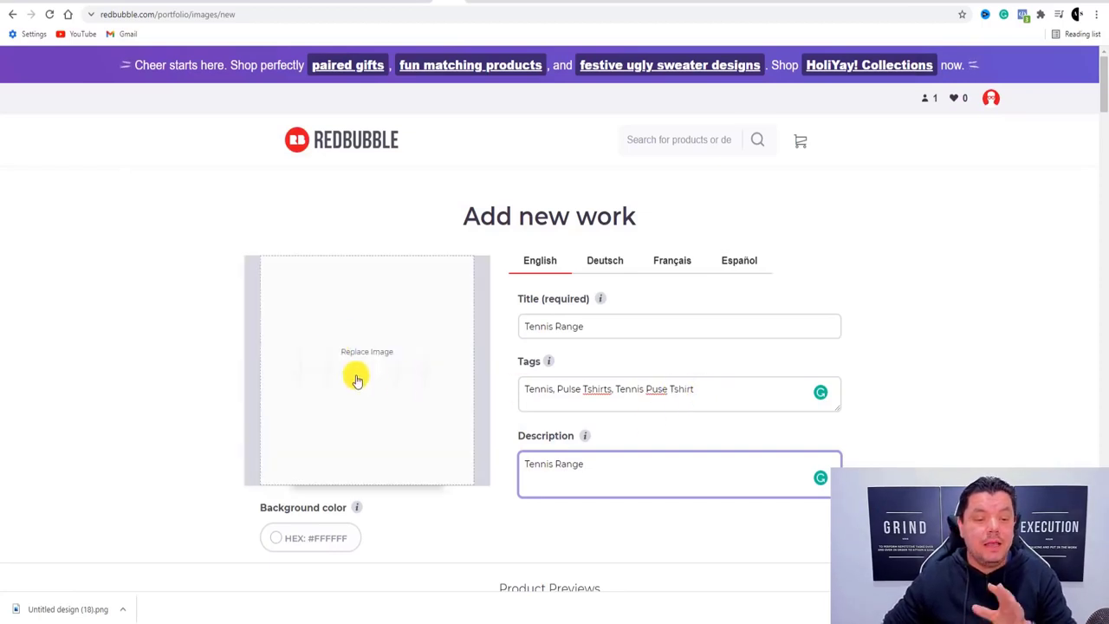
Open the Standard Print Clothing product for editing and show its availability and markup settings.
{"action": "scroll", "coordinate": [551, 401], "scroll_direction": "down", "scroll_amount": 2}
{"action": "scroll", "coordinate": [563, 404], "scroll_direction": "down", "scroll_amount": 2}
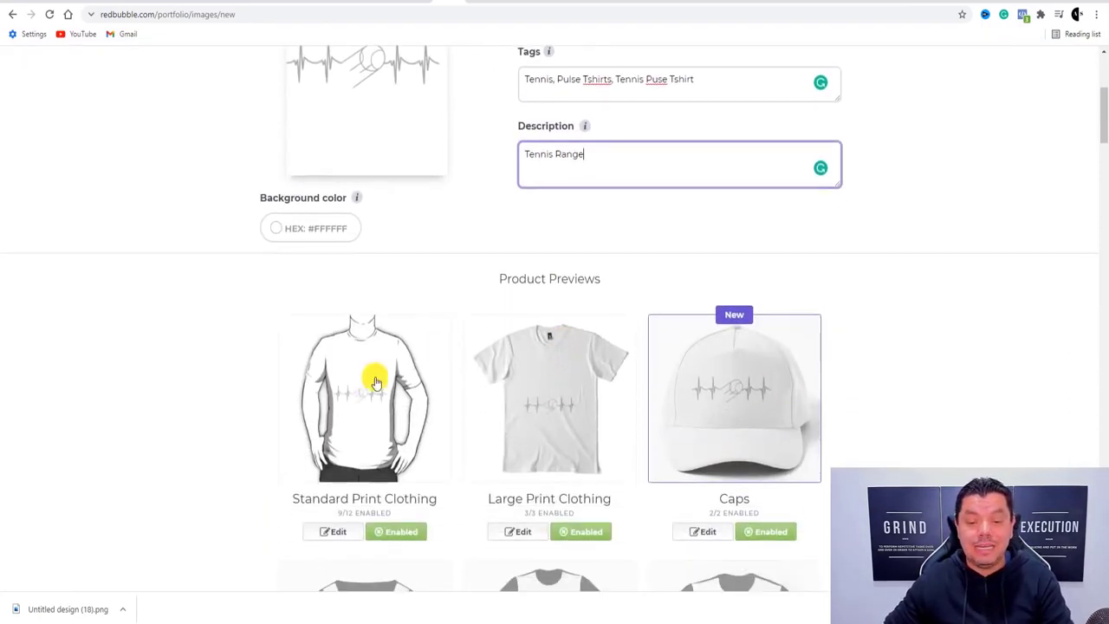
{"action": "scroll", "coordinate": [366, 434], "scroll_direction": "down", "scroll_amount": 1}
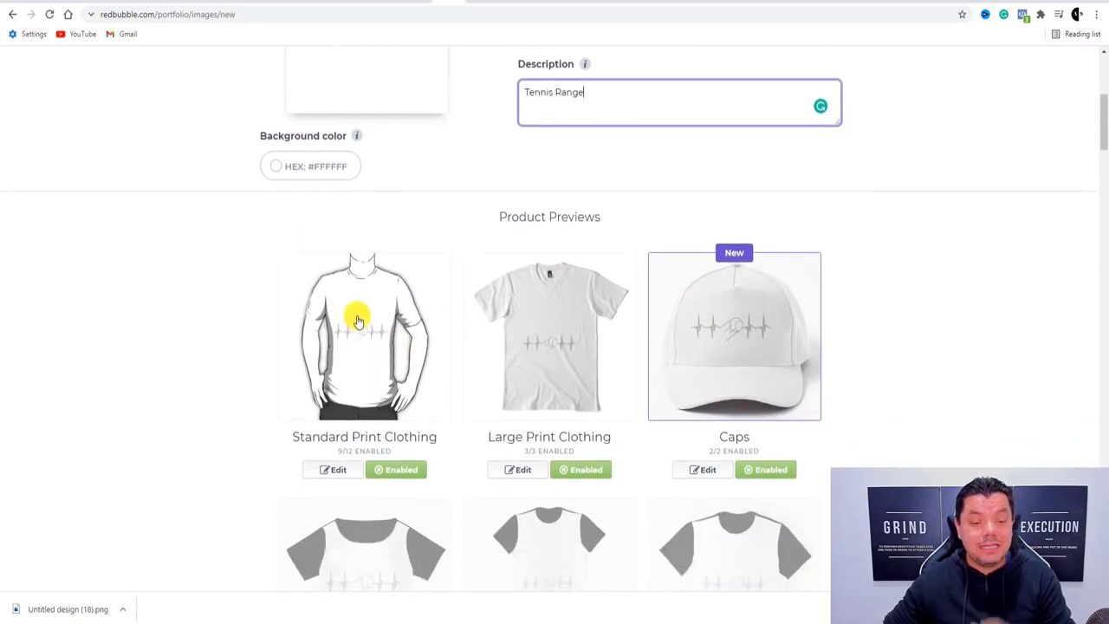
{"action": "left_click", "coordinate": [360, 318]}
{"action": "scroll", "coordinate": [468, 327], "scroll_direction": "down", "scroll_amount": 3}
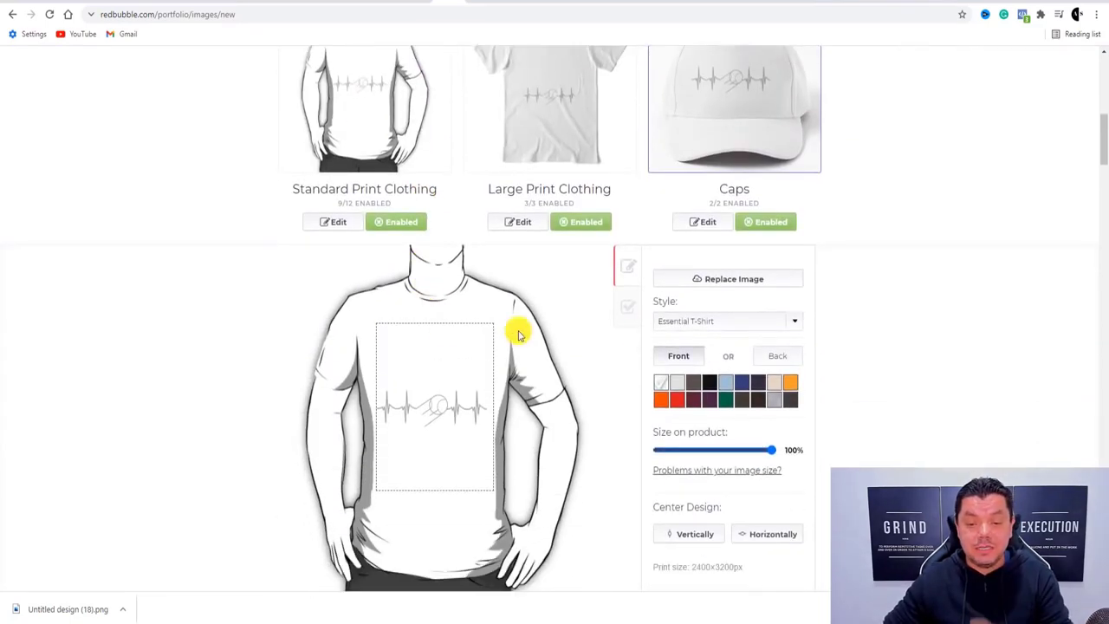
{"action": "left_click", "coordinate": [628, 250]}
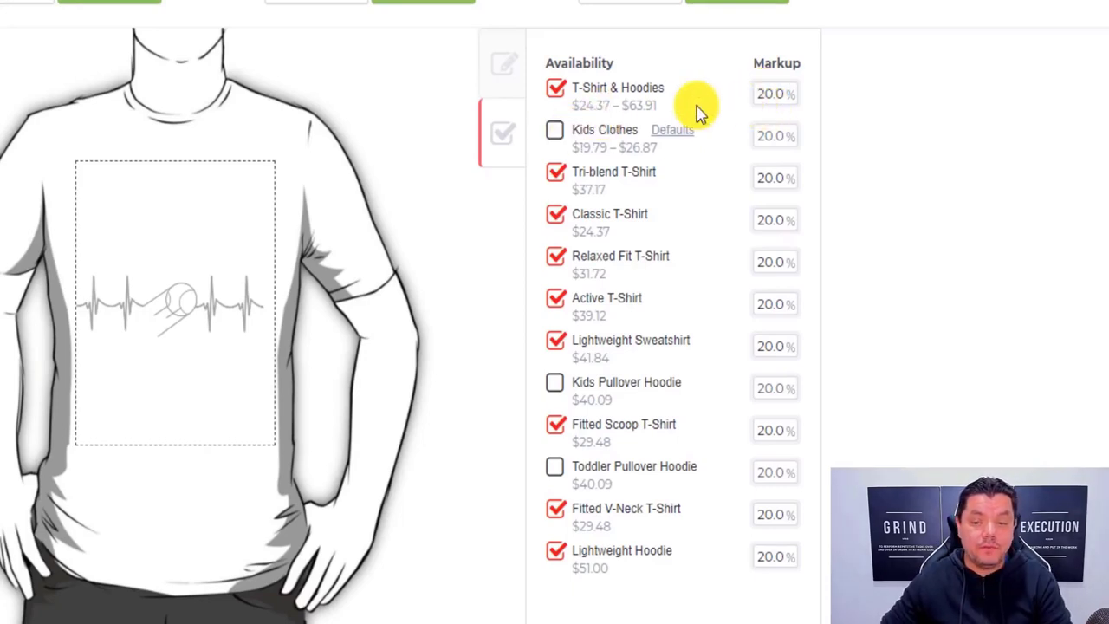
Set the T-Shirt & Hoodies markup to 10% and change it to 15%.
{"action": "left_click_drag", "start_coordinate": [755, 94], "coordinate": [821, 102]}
{"action": "type", "text": "1"}
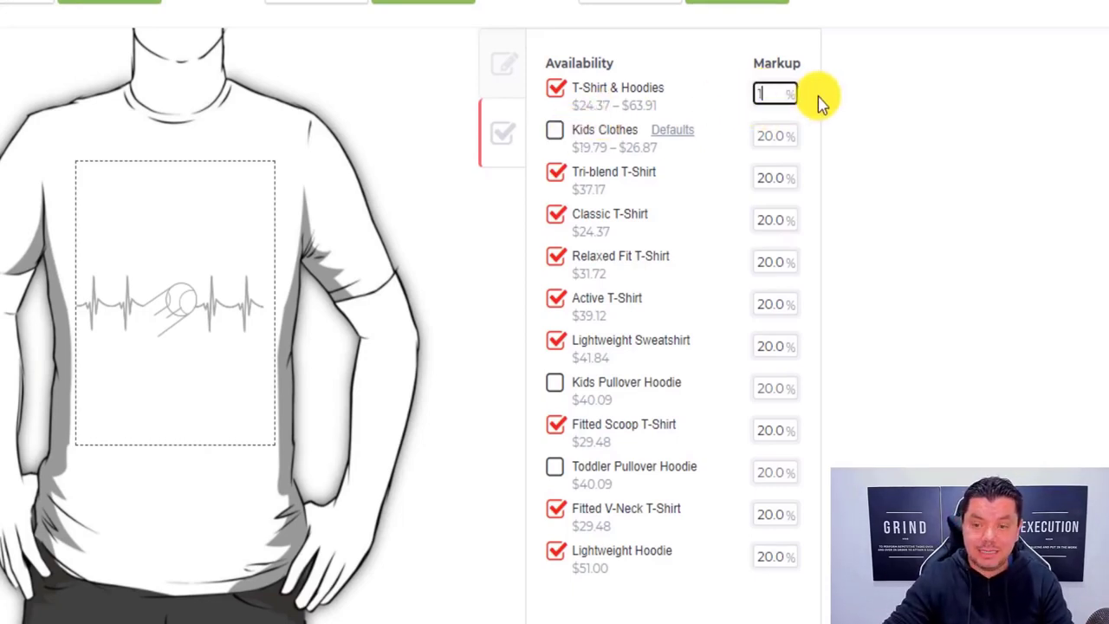
{"action": "type", "text": "0"}
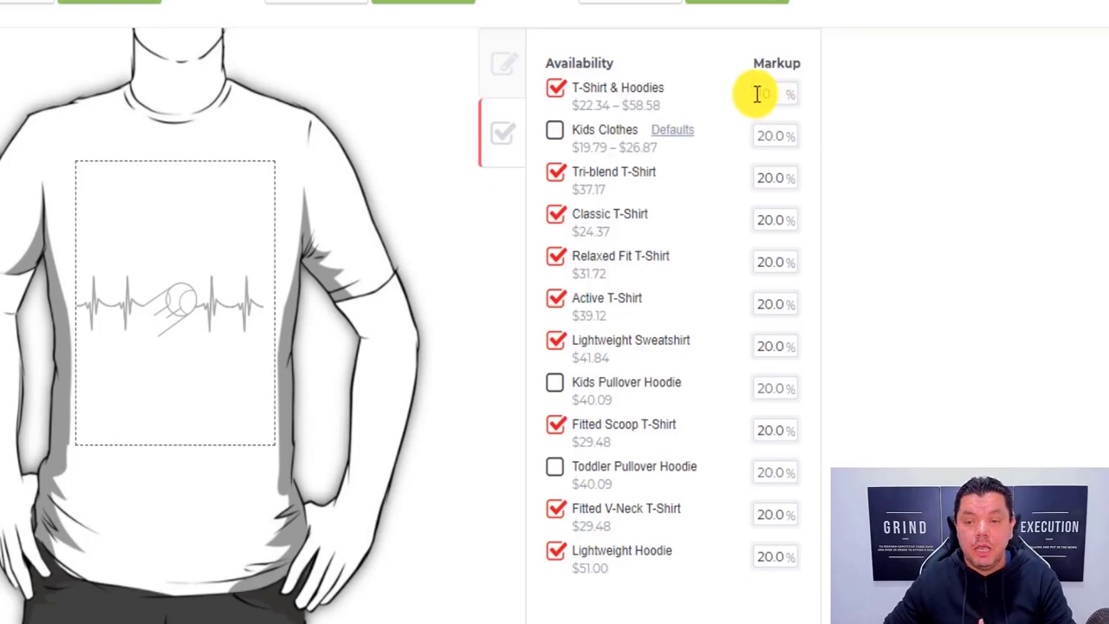
{"action": "left_click_drag", "start_coordinate": [754, 95], "coordinate": [791, 101]}
{"action": "left_click", "coordinate": [928, 139]}
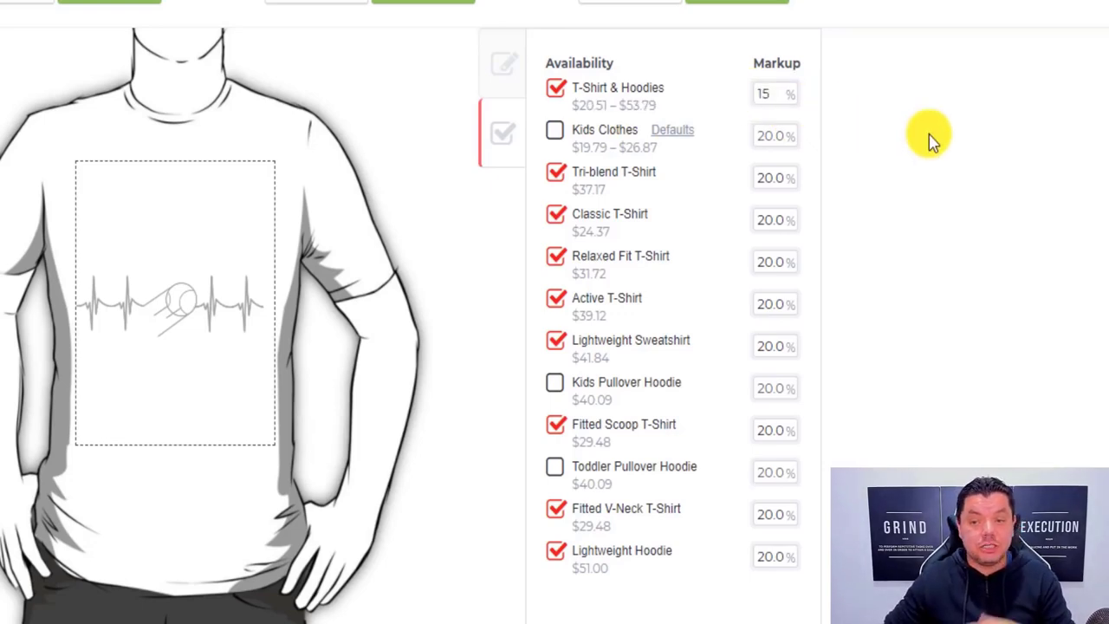
Make Kids Clothes, Kids Pullover Hoodie and Toddler Pullover Hoodie available, and return to the Standard Print Clothing design settings.
{"action": "mouse_move", "coordinate": [612, 107]}
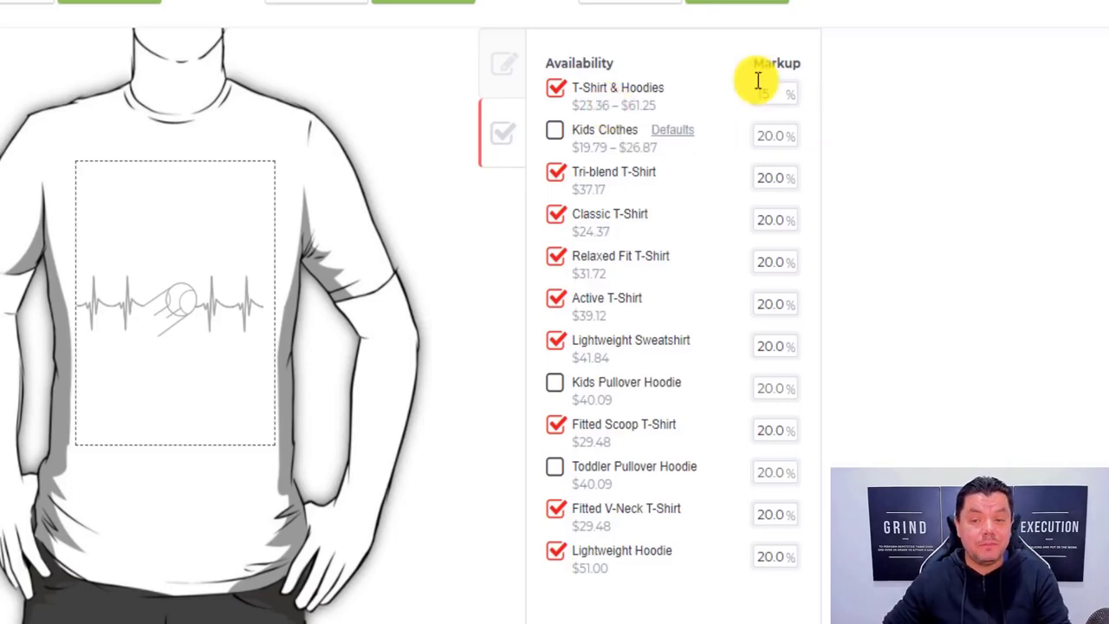
{"action": "left_click", "coordinate": [558, 136]}
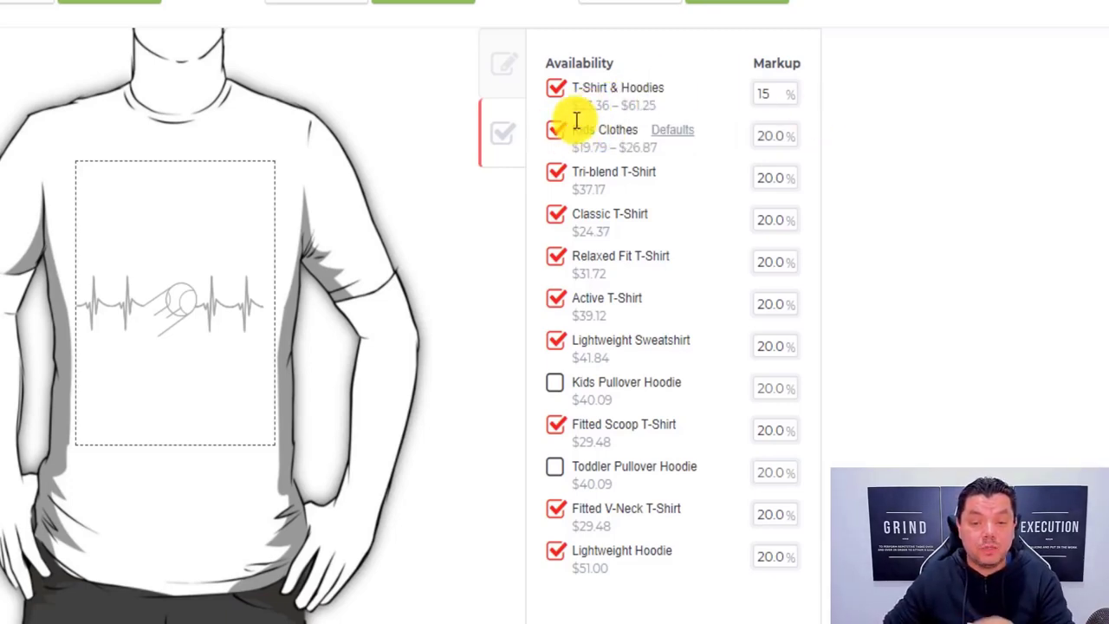
{"action": "mouse_move", "coordinate": [595, 153]}
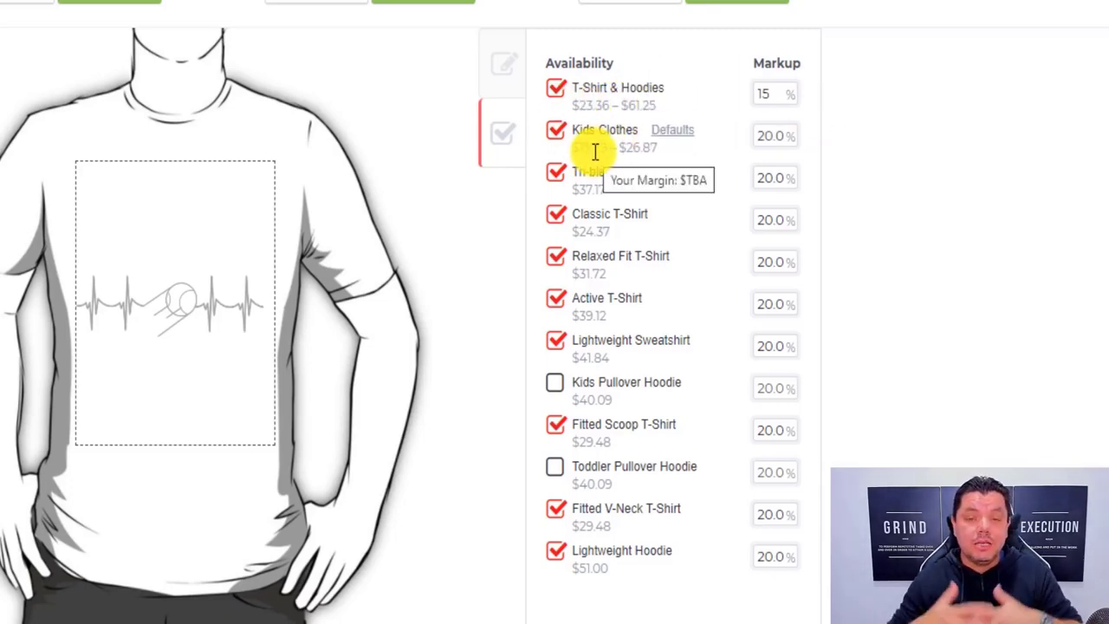
{"action": "left_click", "coordinate": [555, 386]}
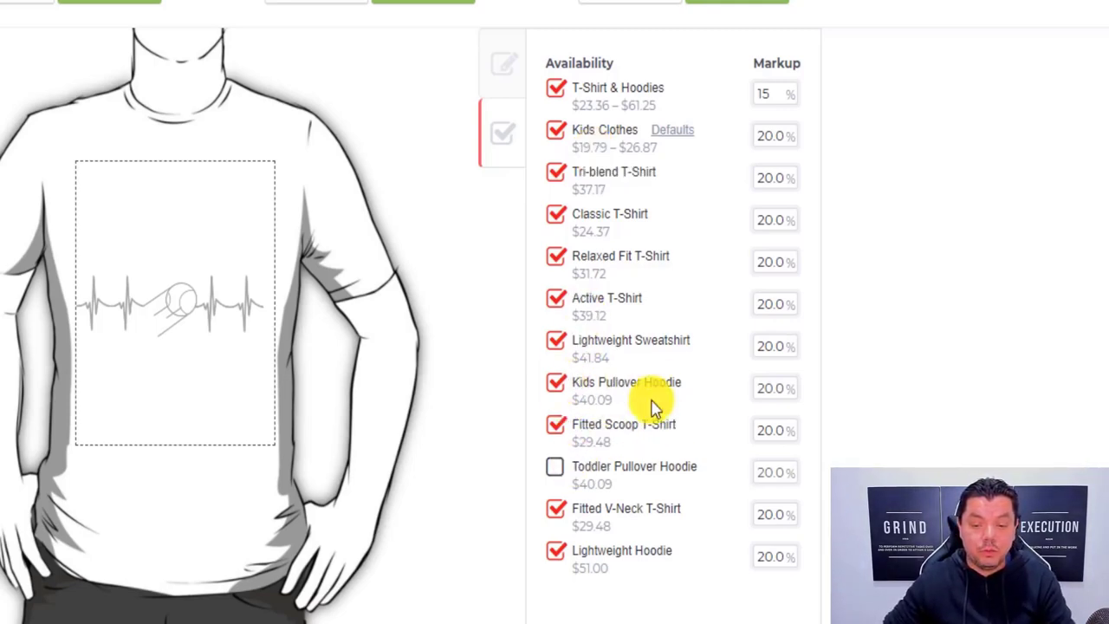
{"action": "left_click", "coordinate": [555, 475]}
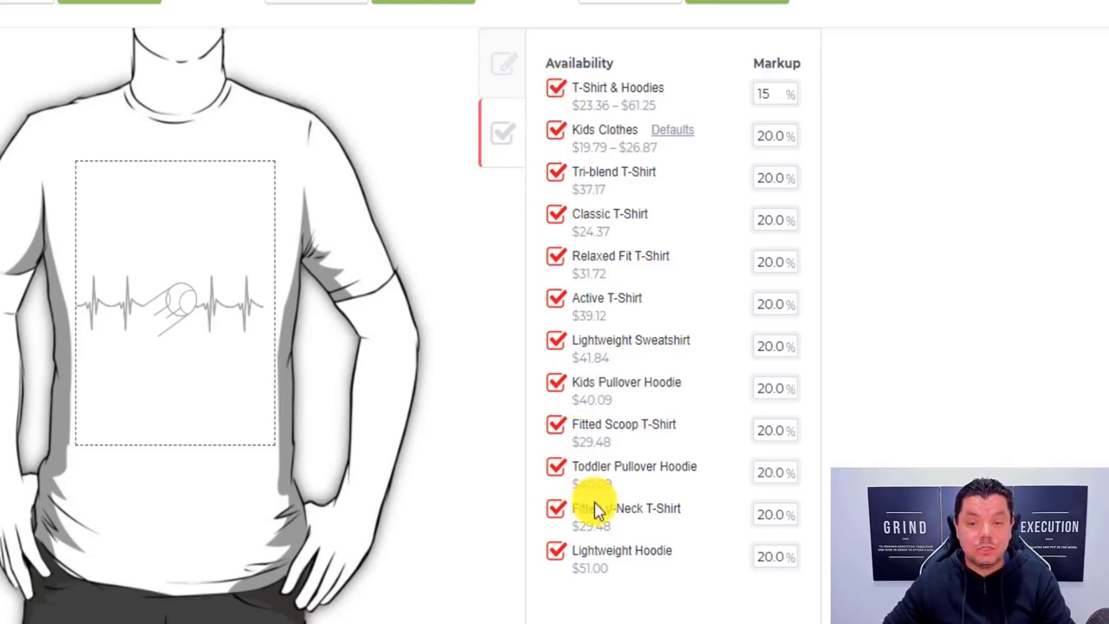
{"action": "left_click", "coordinate": [502, 67]}
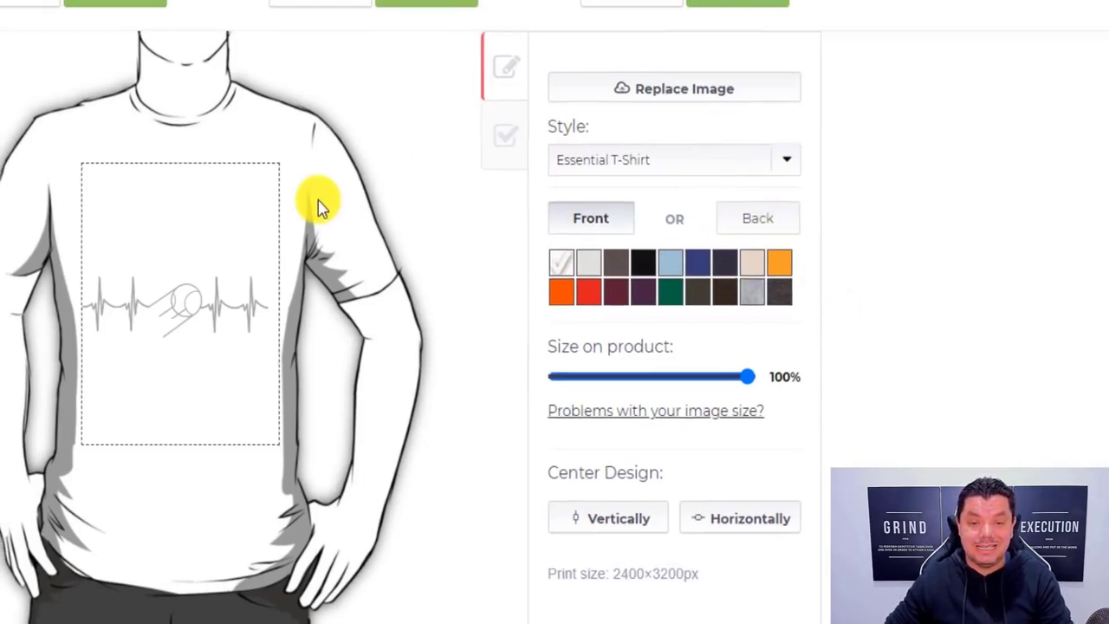
Open Large Print Clothing for editing and move the heartbeat design slightly higher on the Premium T-Shirt.
{"action": "scroll", "coordinate": [462, 264], "scroll_direction": "down", "scroll_amount": 3}
{"action": "scroll", "coordinate": [460, 183], "scroll_direction": "up", "scroll_amount": 3}
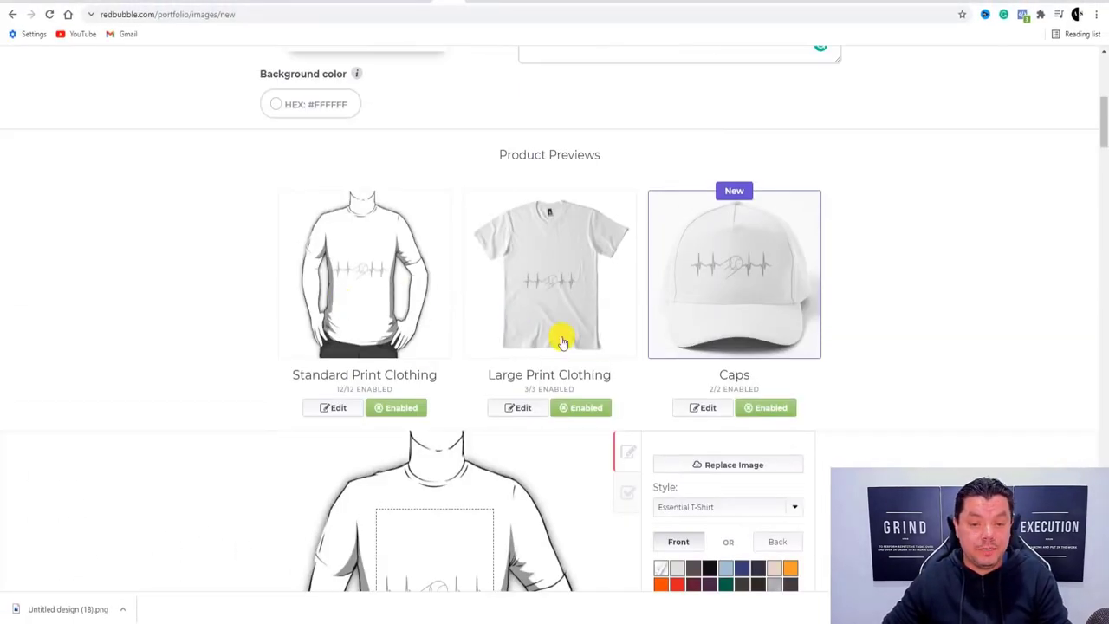
{"action": "left_click", "coordinate": [522, 408]}
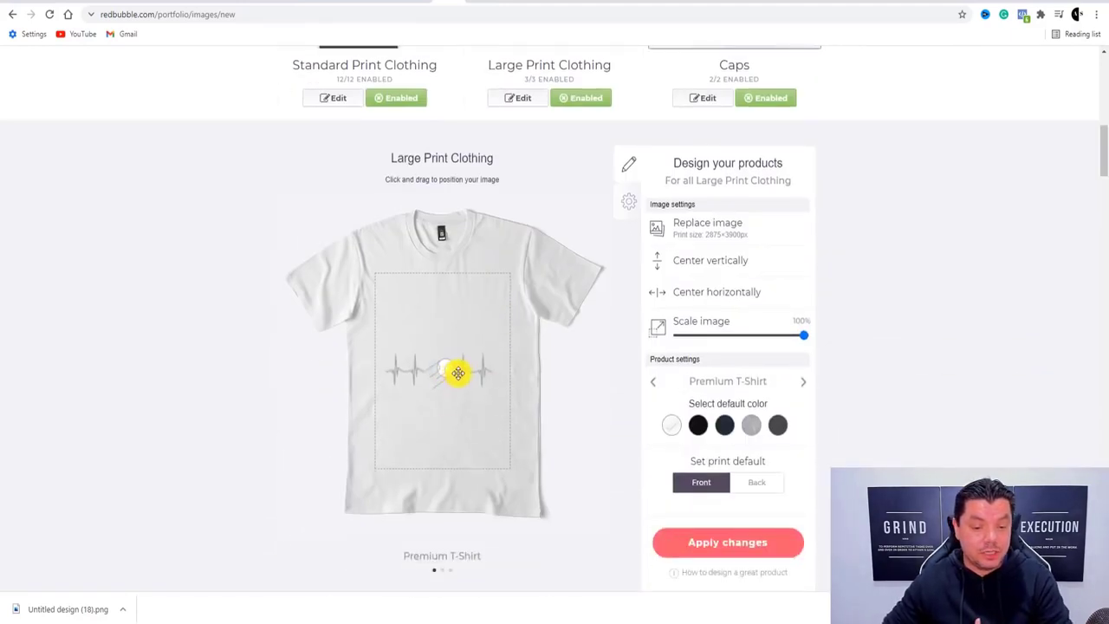
{"action": "left_click_drag", "start_coordinate": [465, 366], "coordinate": [459, 350]}
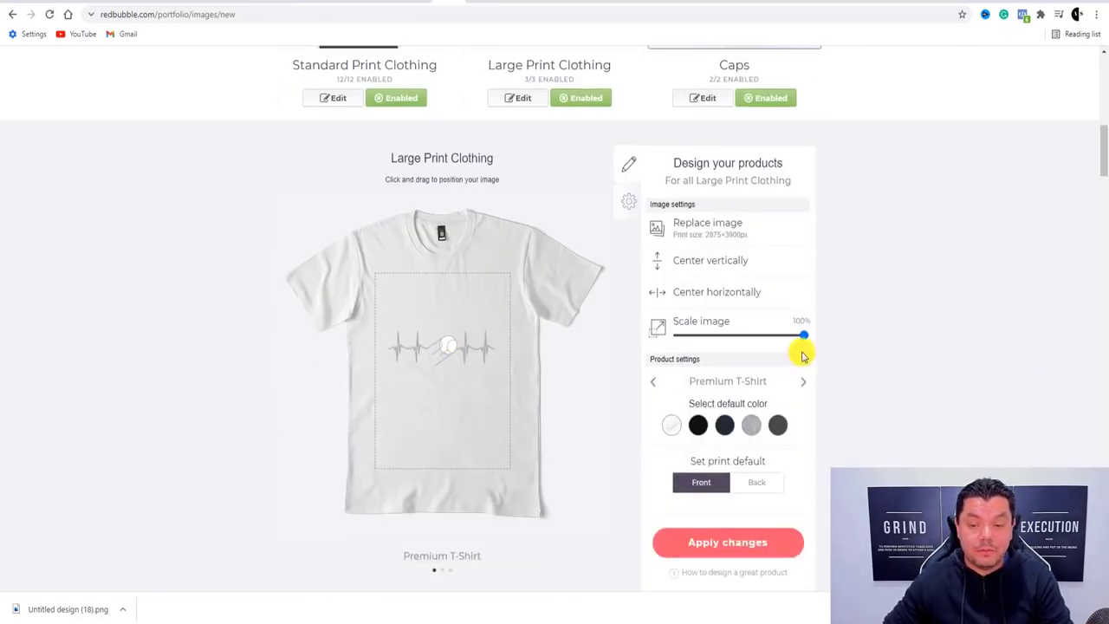
Scale the heartbeat design for Caps to 100%, reposition it slightly within the print area and apply the changes.
{"action": "scroll", "coordinate": [626, 277], "scroll_direction": "up", "scroll_amount": 2}
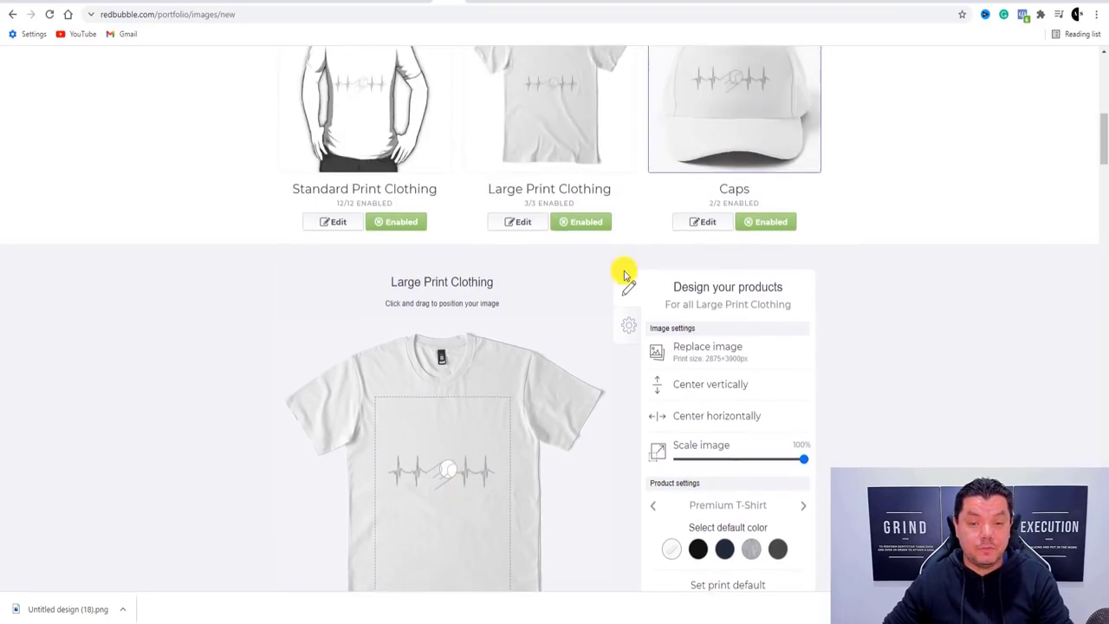
{"action": "scroll", "coordinate": [725, 243], "scroll_direction": "up", "scroll_amount": 2}
{"action": "left_click", "coordinate": [710, 262]}
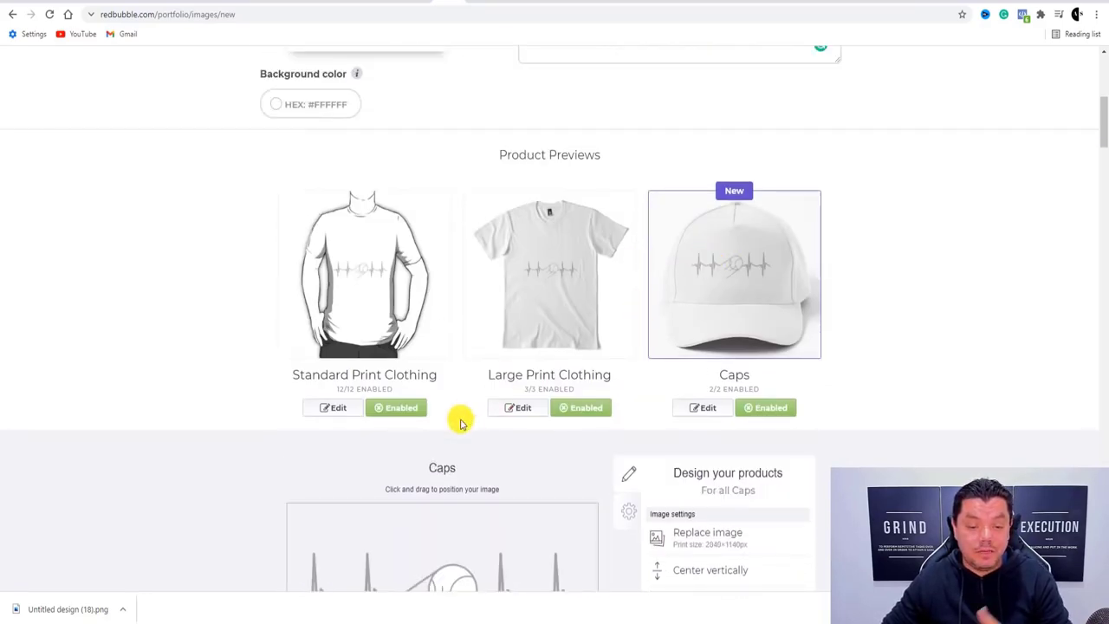
{"action": "left_click_drag", "start_coordinate": [519, 420], "coordinate": [521, 420]}
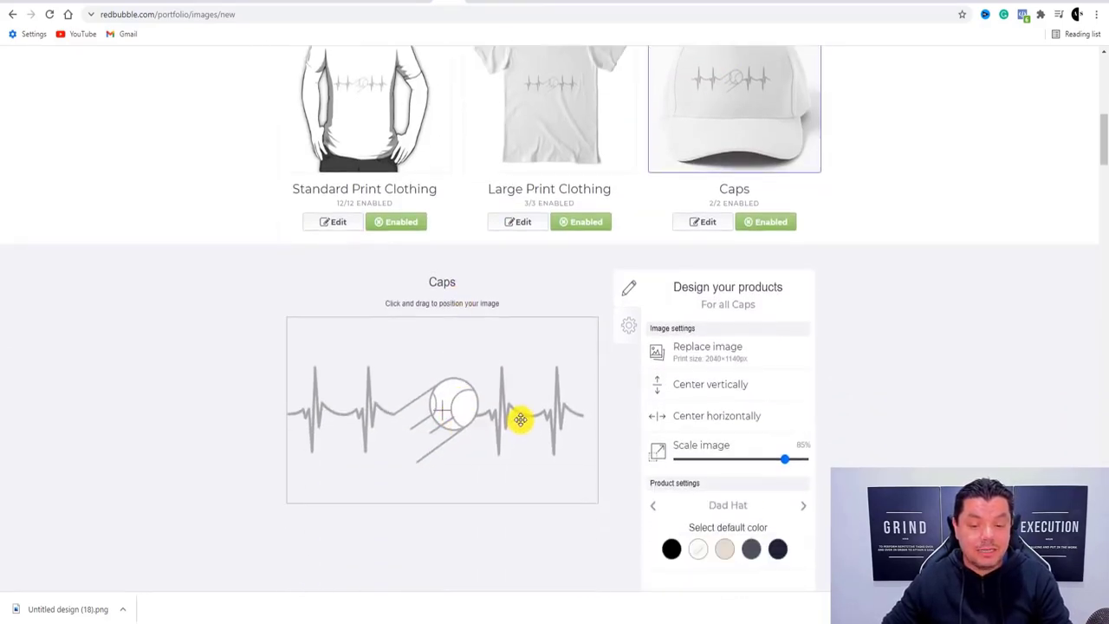
{"action": "left_click_drag", "start_coordinate": [785, 464], "coordinate": [777, 460]}
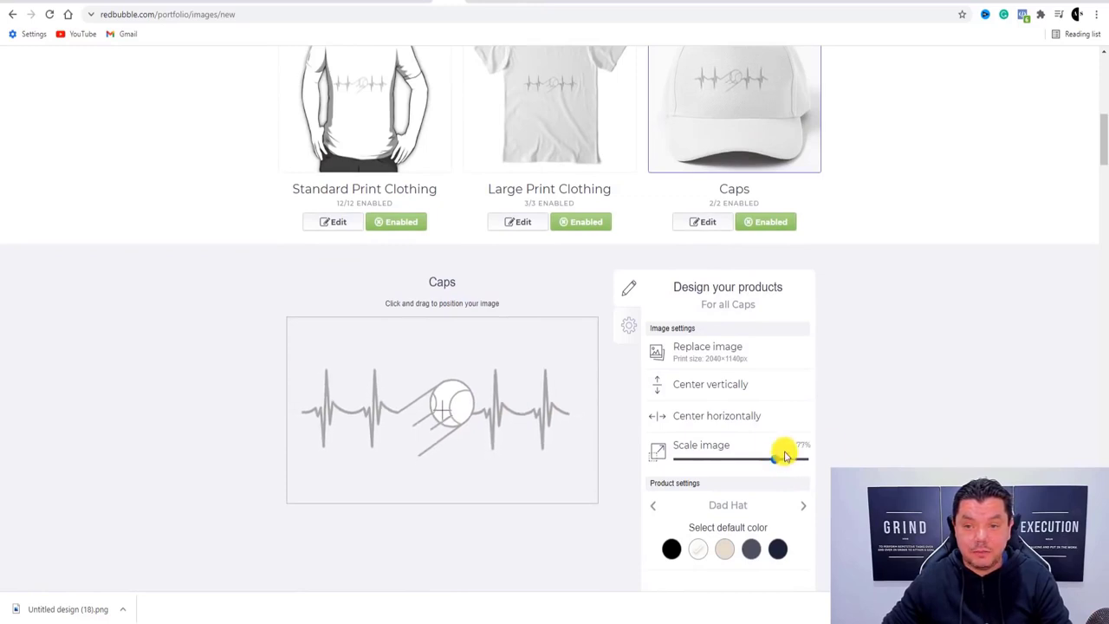
{"action": "scroll", "coordinate": [759, 406], "scroll_direction": "up", "scroll_amount": 1}
{"action": "left_click_drag", "start_coordinate": [775, 521], "coordinate": [806, 520]}
{"action": "left_click_drag", "start_coordinate": [424, 472], "coordinate": [437, 477]}
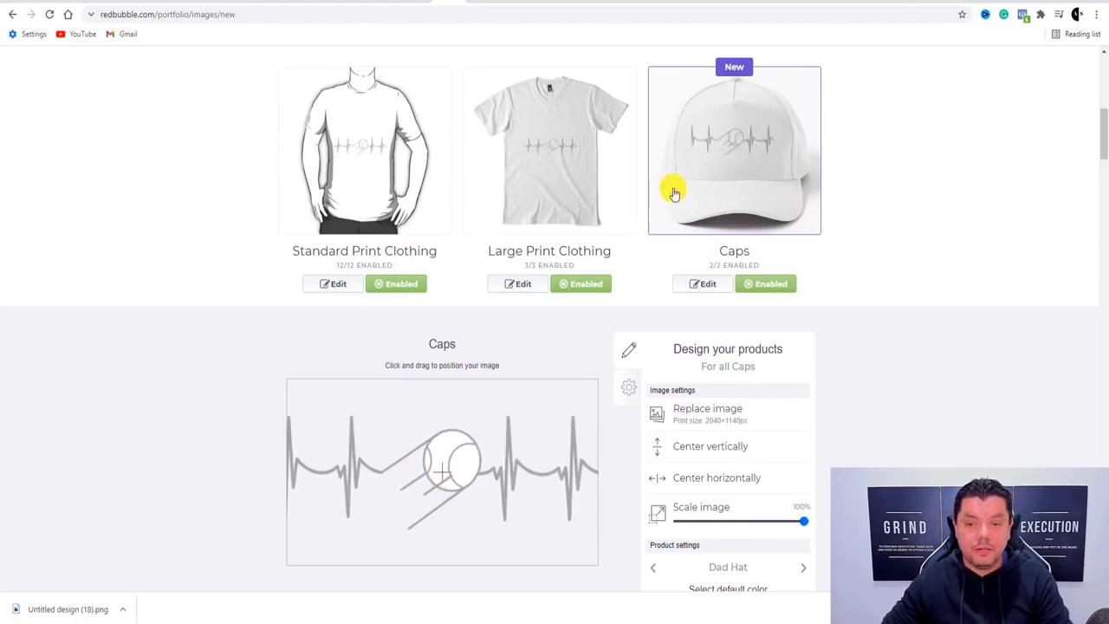
{"action": "scroll", "coordinate": [823, 338], "scroll_direction": "down", "scroll_amount": 4}
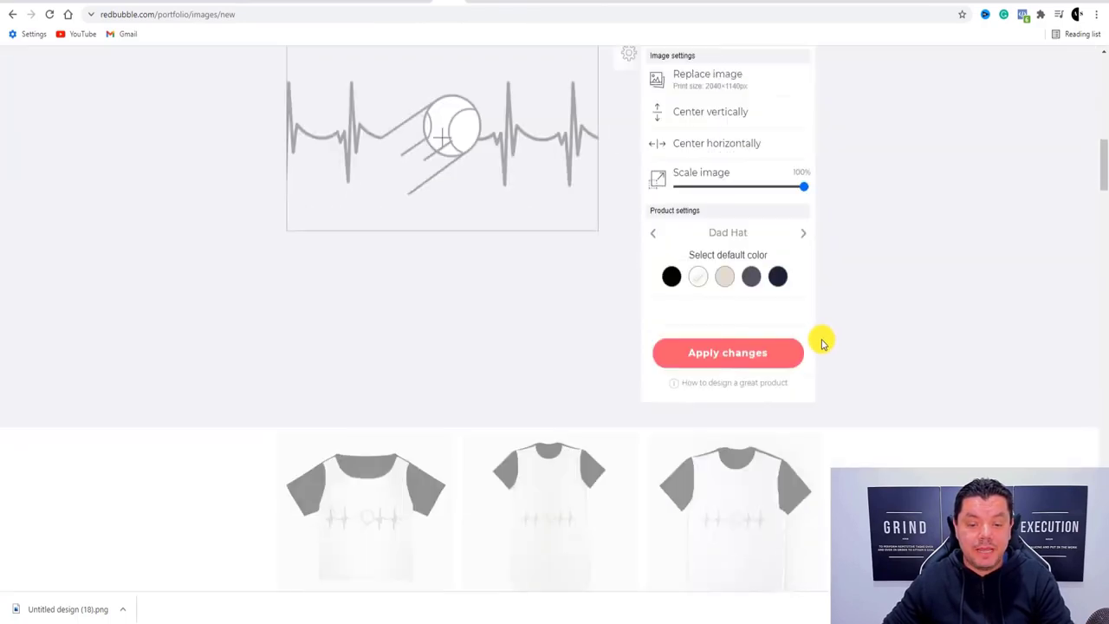
{"action": "left_click", "coordinate": [724, 317]}
Enable the Mouse Pads and Desk Mats products for the design.
{"action": "scroll", "coordinate": [612, 337], "scroll_direction": "down", "scroll_amount": 5}
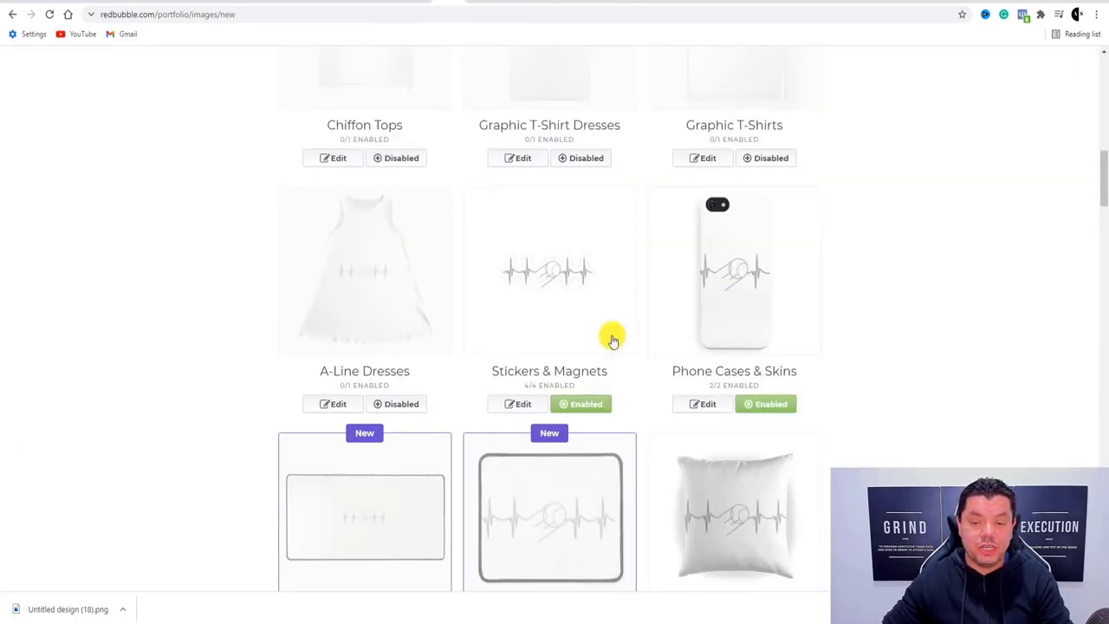
{"action": "scroll", "coordinate": [503, 351], "scroll_direction": "down", "scroll_amount": 2}
{"action": "scroll", "coordinate": [715, 339], "scroll_direction": "down", "scroll_amount": 2}
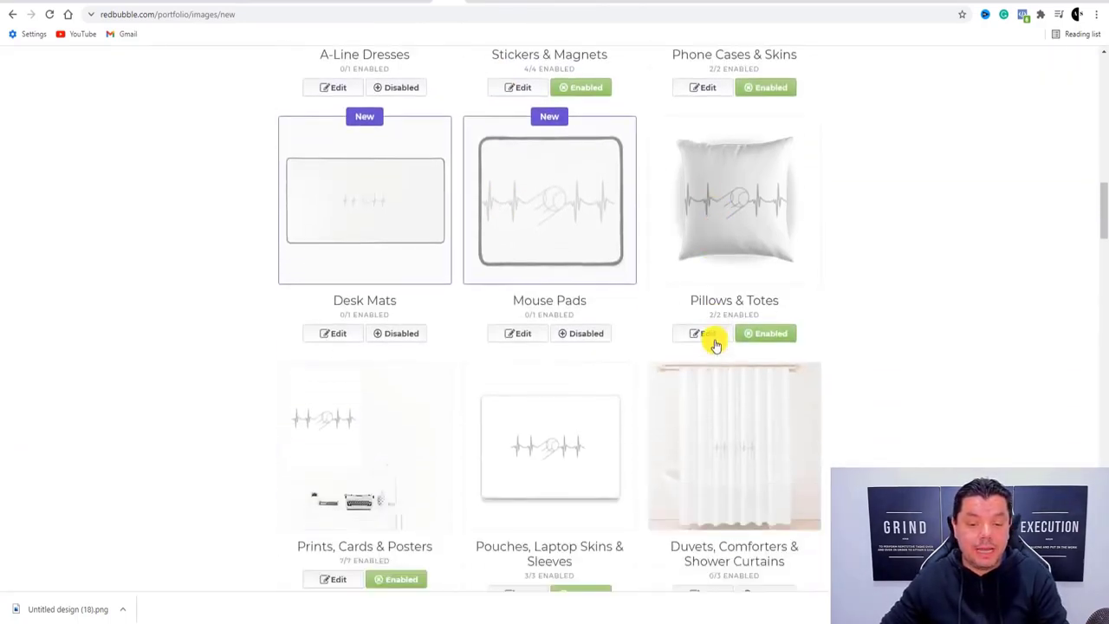
{"action": "scroll", "coordinate": [631, 286], "scroll_direction": "up", "scroll_amount": 3}
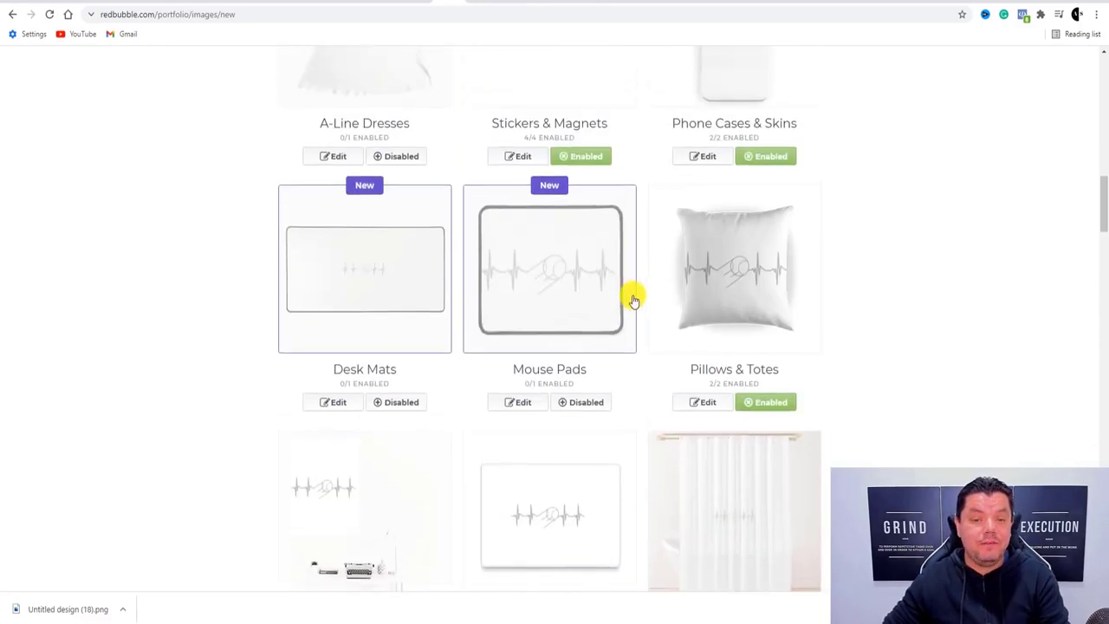
{"action": "scroll", "coordinate": [619, 304], "scroll_direction": "down", "scroll_amount": 3}
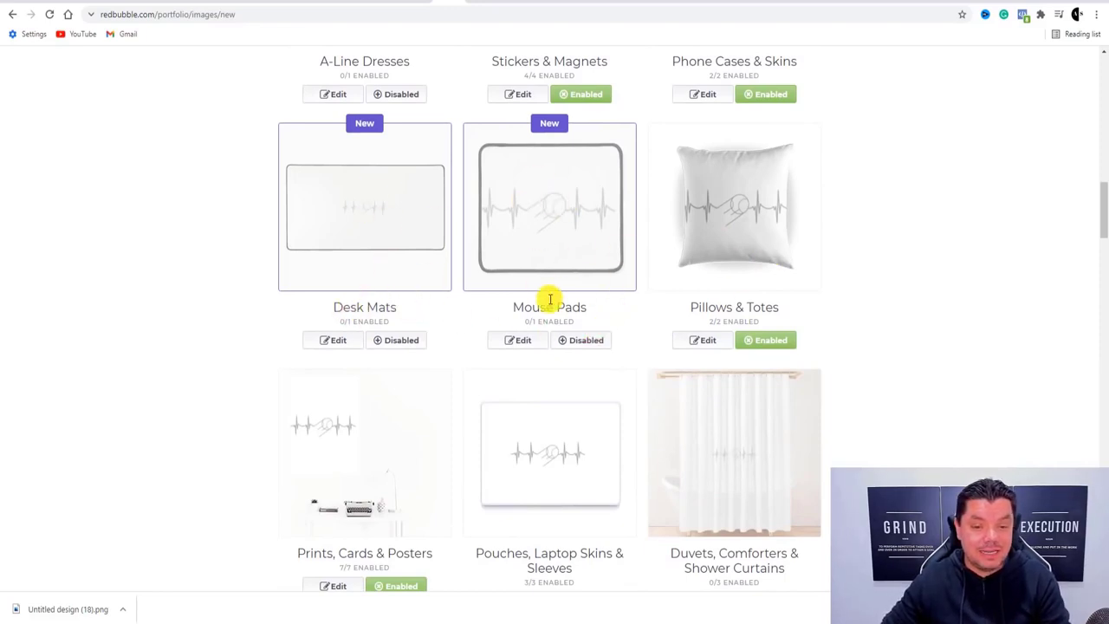
{"action": "left_click", "coordinate": [588, 340]}
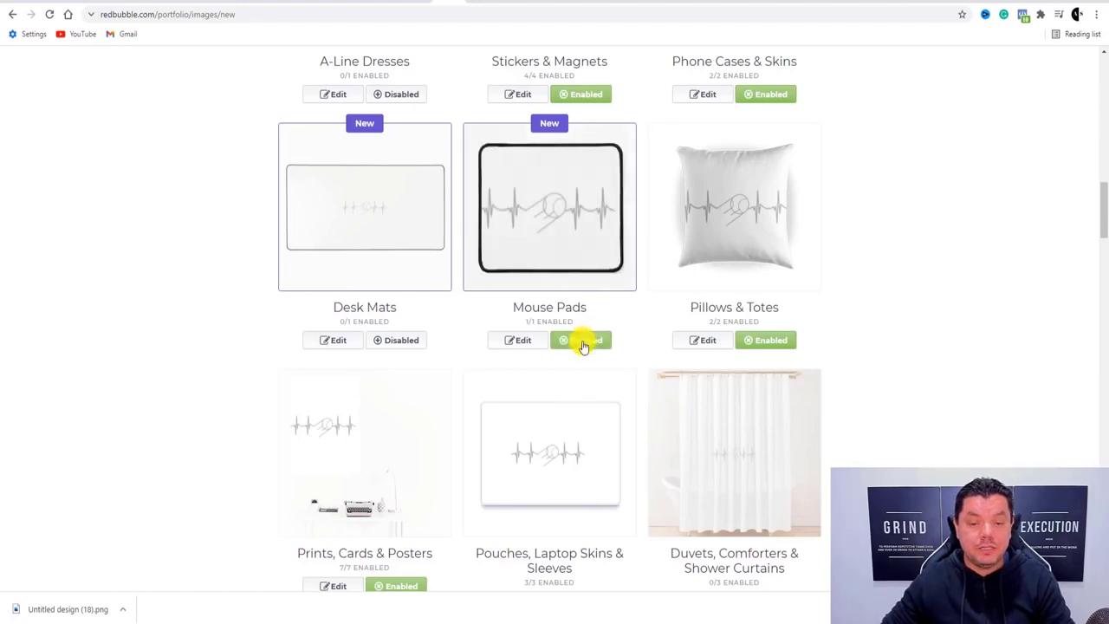
{"action": "left_click", "coordinate": [407, 340]}
Enable the Mini Skirts product for the design.
{"action": "scroll", "coordinate": [442, 291], "scroll_direction": "up", "scroll_amount": 6}
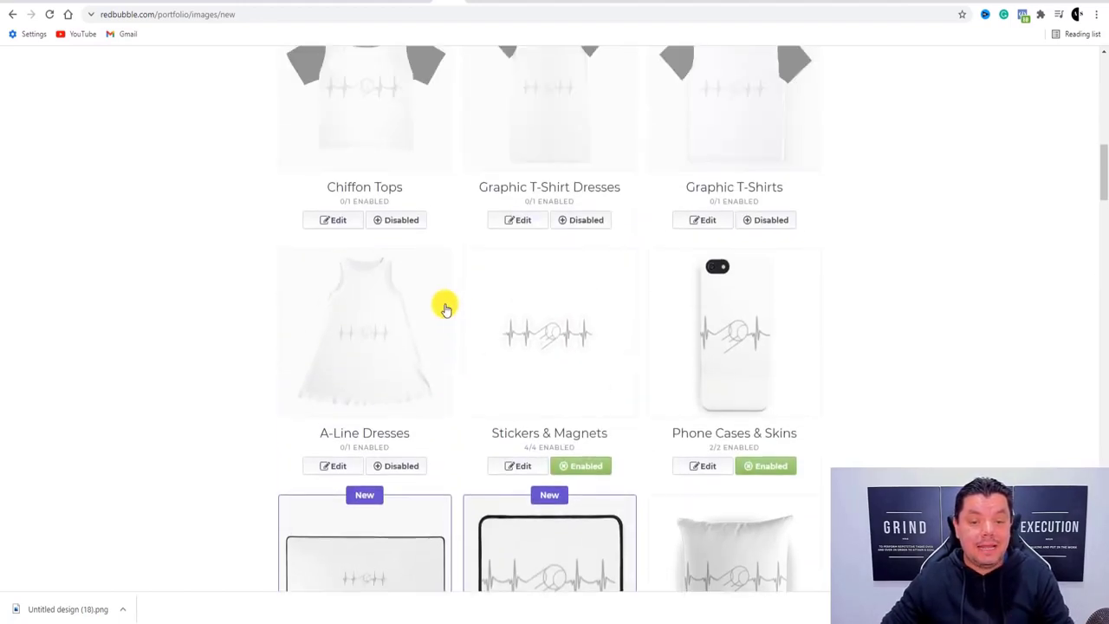
{"action": "scroll", "coordinate": [595, 346], "scroll_direction": "up", "scroll_amount": 1}
{"action": "scroll", "coordinate": [594, 347], "scroll_direction": "down", "scroll_amount": 8}
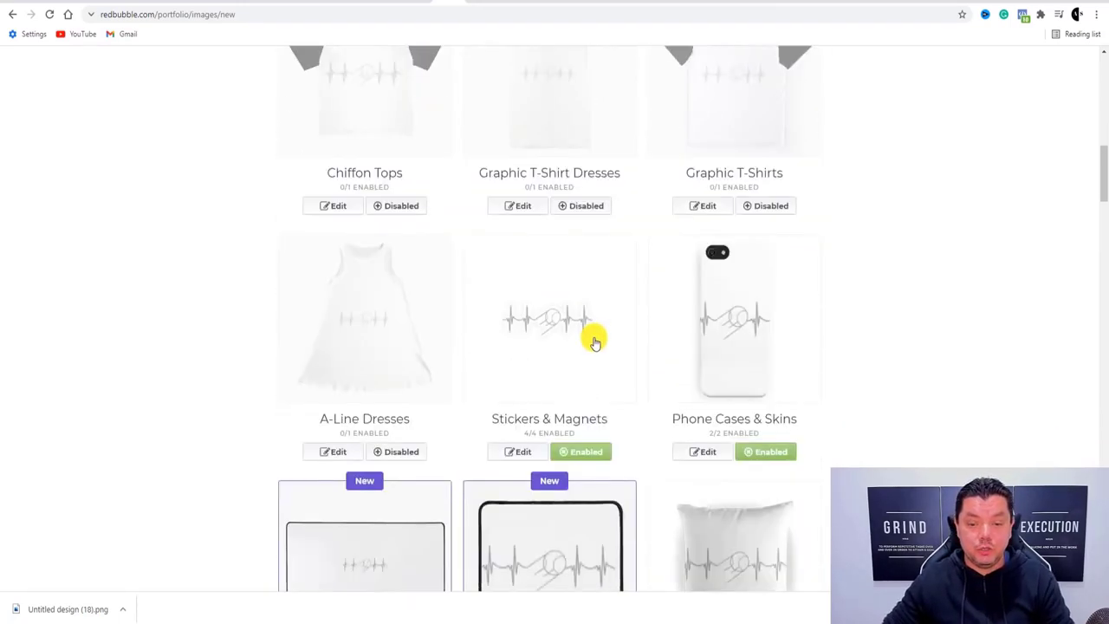
{"action": "scroll", "coordinate": [594, 343], "scroll_direction": "down", "scroll_amount": 5}
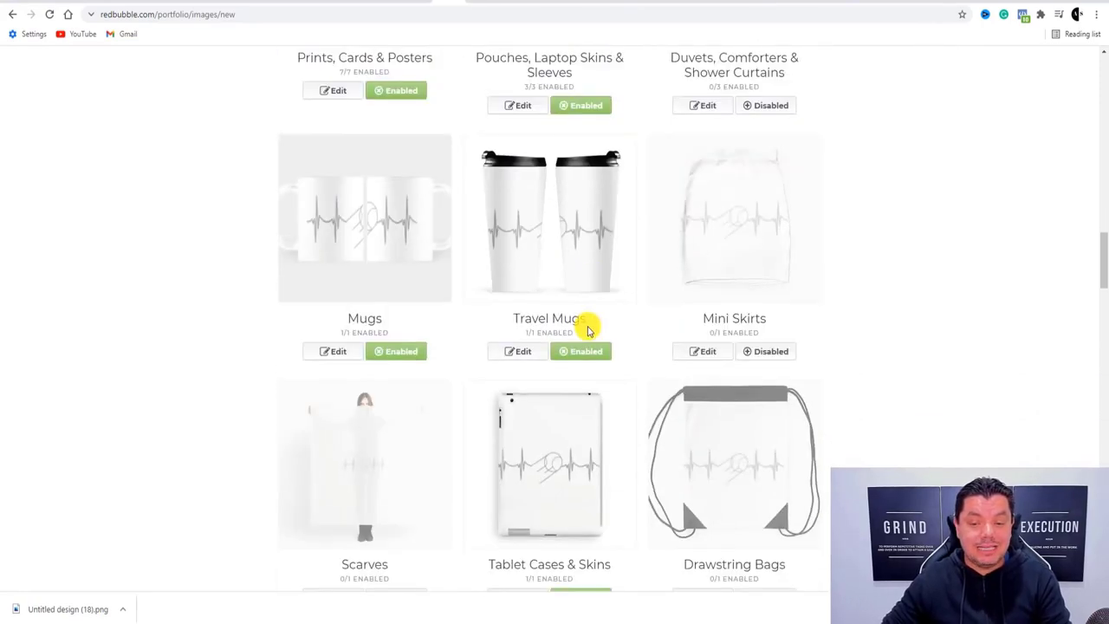
{"action": "left_click", "coordinate": [764, 351]}
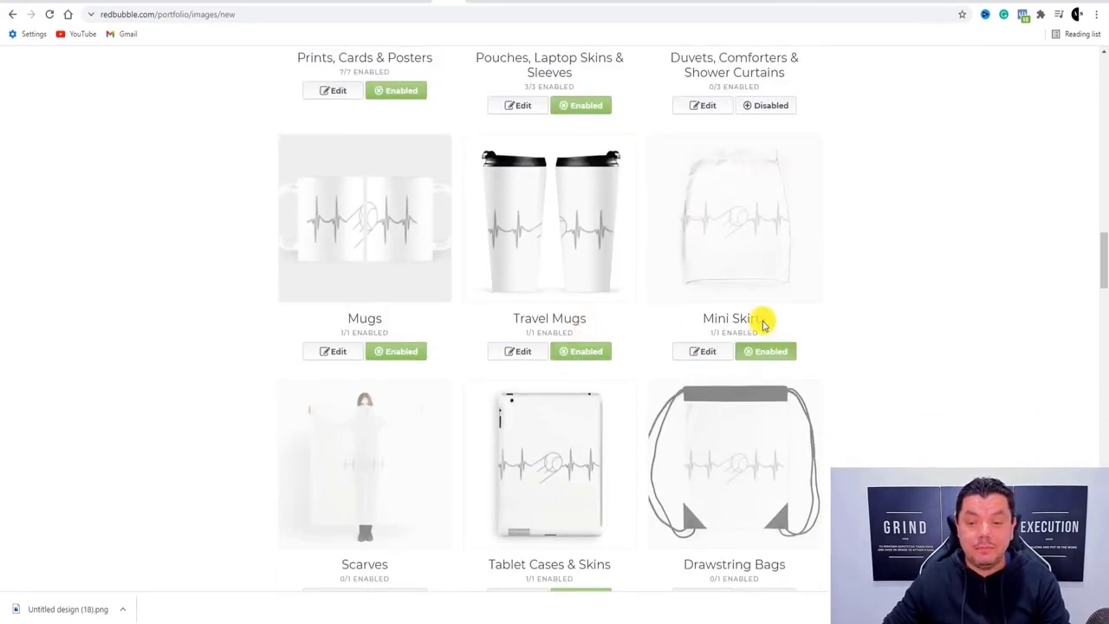
Enable Duffle Bags and Backpacks among the advanced products.
{"action": "scroll", "coordinate": [728, 318], "scroll_direction": "down", "scroll_amount": 5}
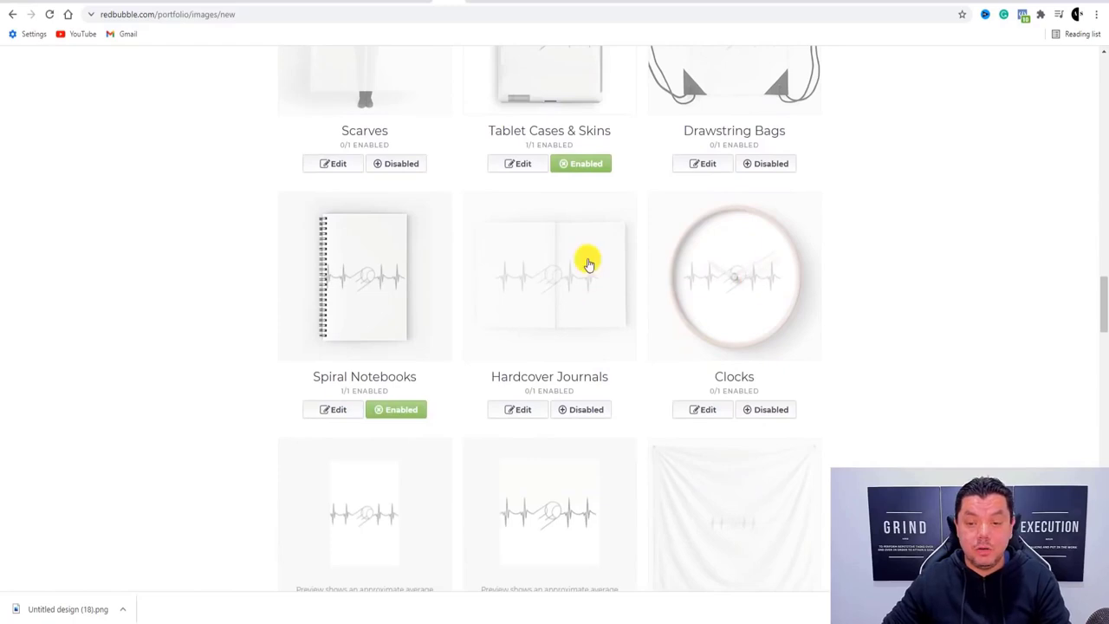
{"action": "scroll", "coordinate": [588, 262], "scroll_direction": "down", "scroll_amount": 7}
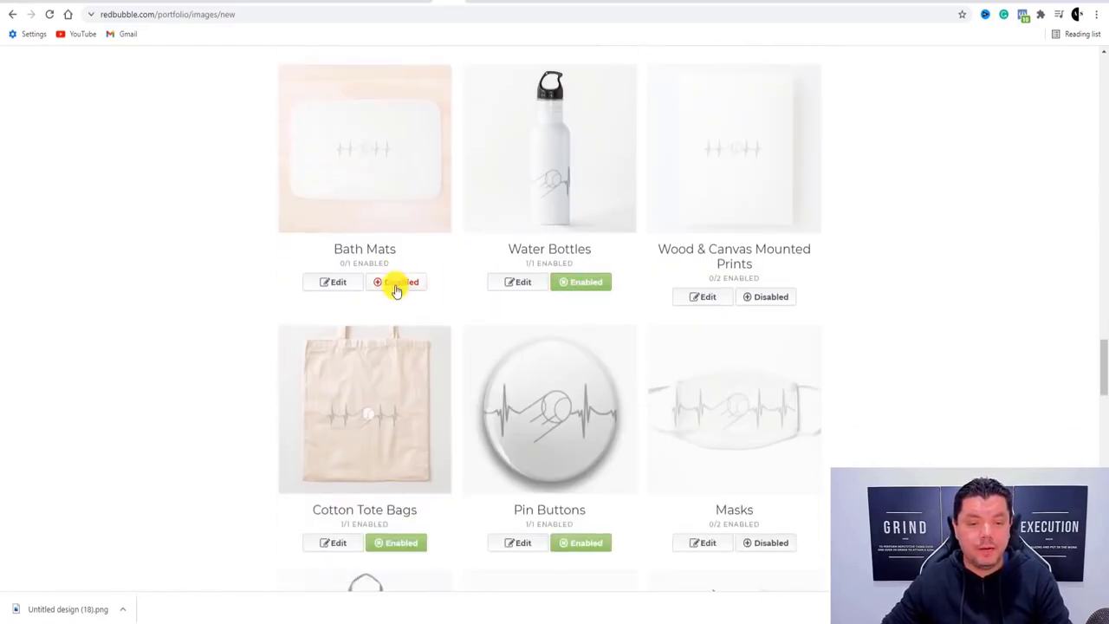
{"action": "scroll", "coordinate": [564, 277], "scroll_direction": "down", "scroll_amount": 10}
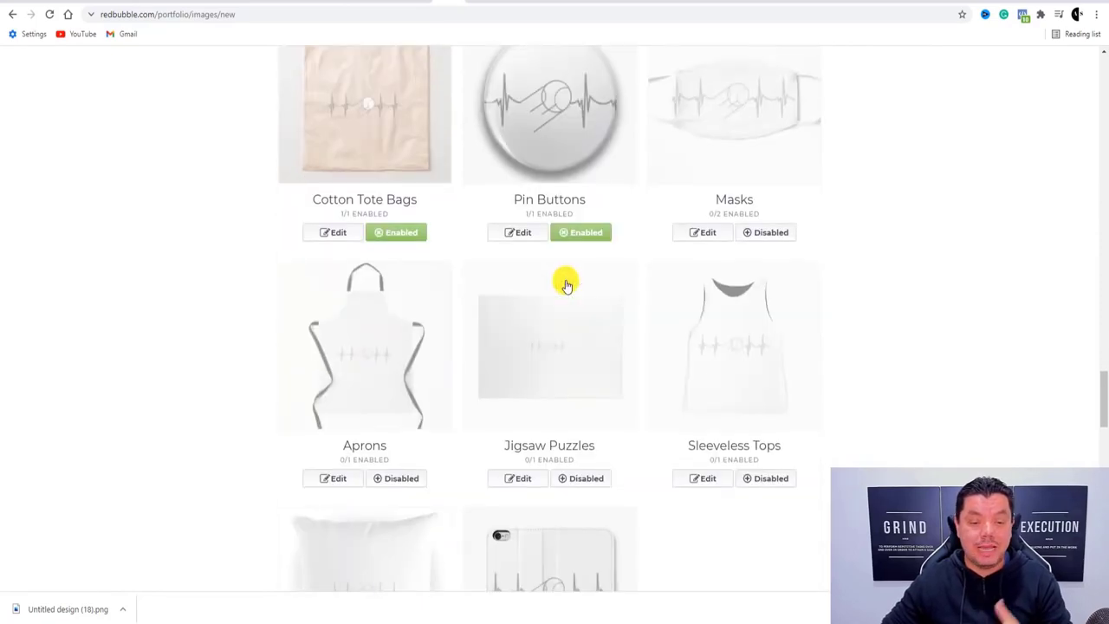
{"action": "scroll", "coordinate": [737, 268], "scroll_direction": "down", "scroll_amount": 4}
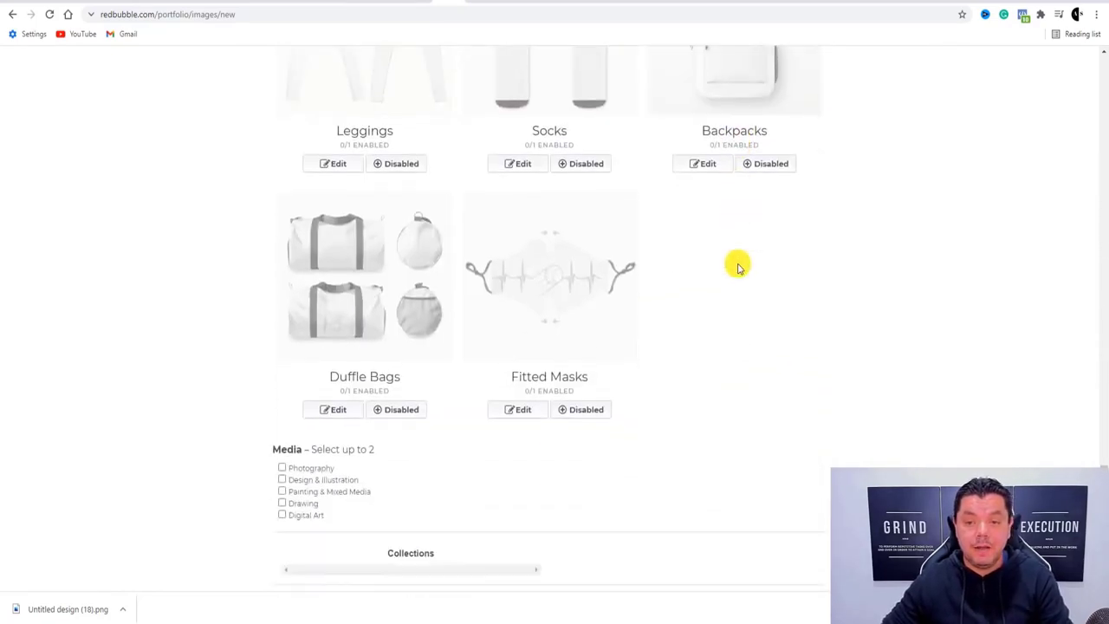
{"action": "scroll", "coordinate": [736, 263], "scroll_direction": "up", "scroll_amount": 2}
{"action": "scroll", "coordinate": [724, 252], "scroll_direction": "down", "scroll_amount": 1}
{"action": "scroll", "coordinate": [724, 252], "scroll_direction": "down", "scroll_amount": 2}
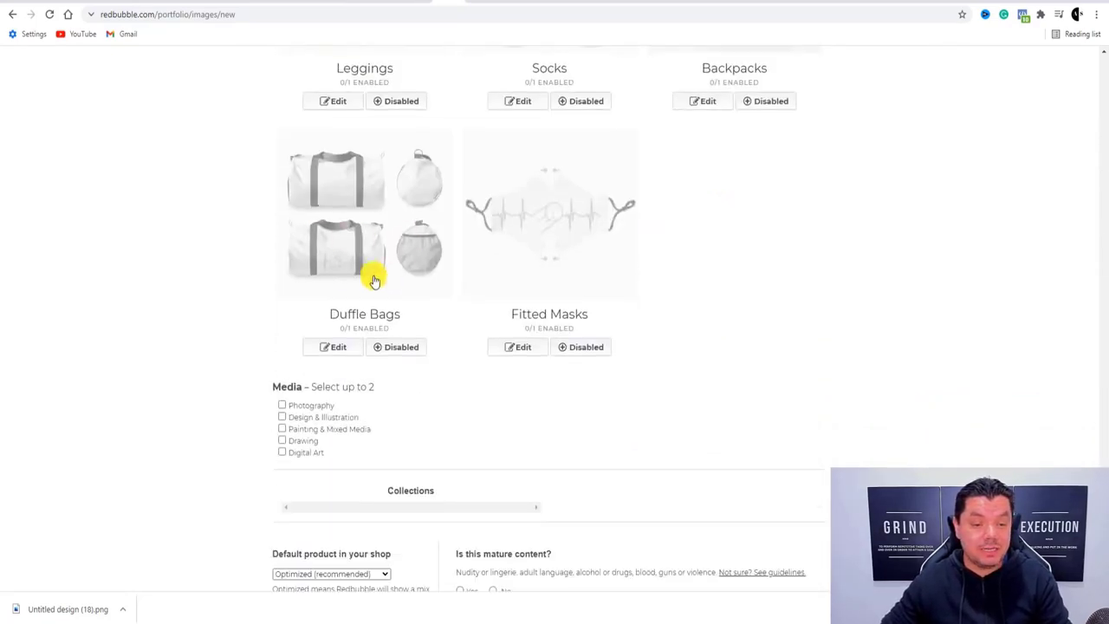
{"action": "left_click", "coordinate": [402, 347]}
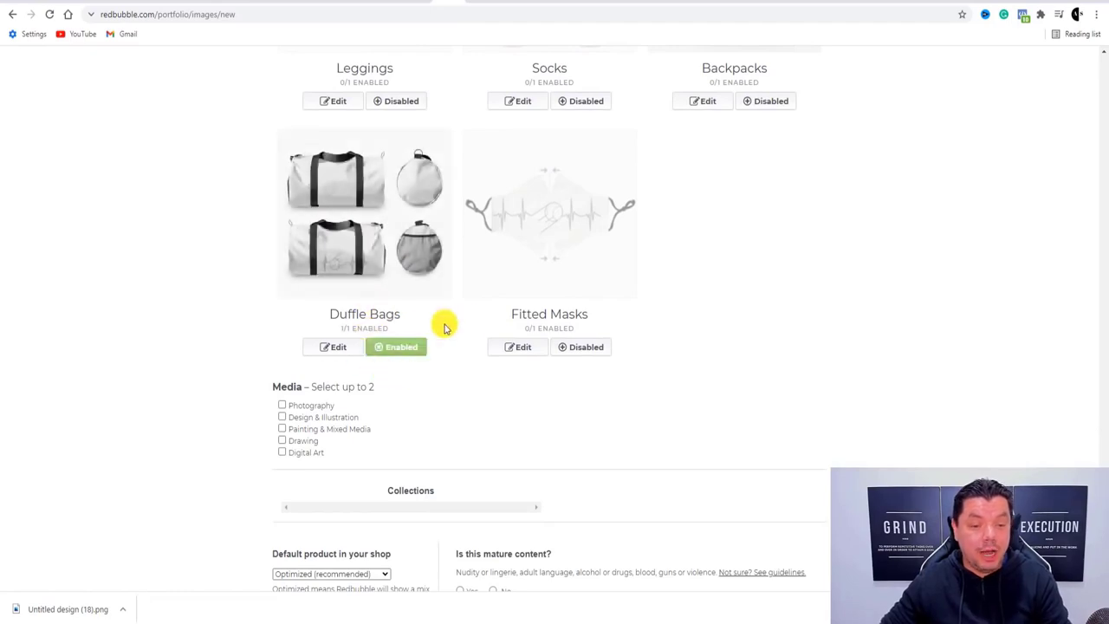
{"action": "scroll", "coordinate": [658, 381], "scroll_direction": "up", "scroll_amount": 3}
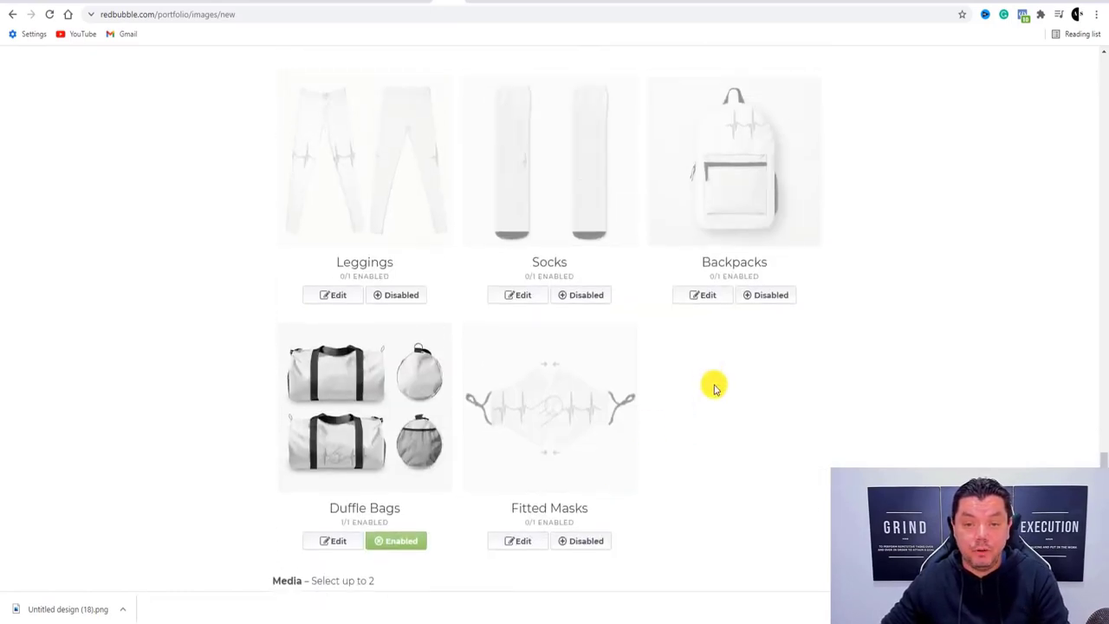
{"action": "left_click", "coordinate": [764, 349]}
{"action": "scroll", "coordinate": [766, 369], "scroll_direction": "up", "scroll_amount": 4}
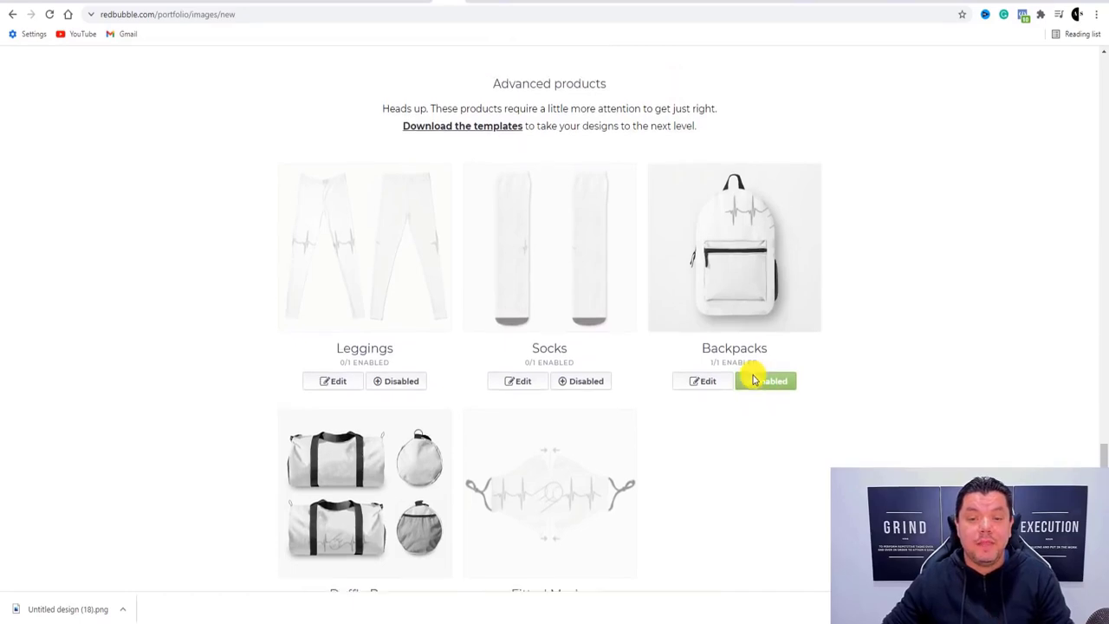
Answer No to the question whether the work is mature content.
{"action": "scroll", "coordinate": [529, 356], "scroll_direction": "down", "scroll_amount": 3}
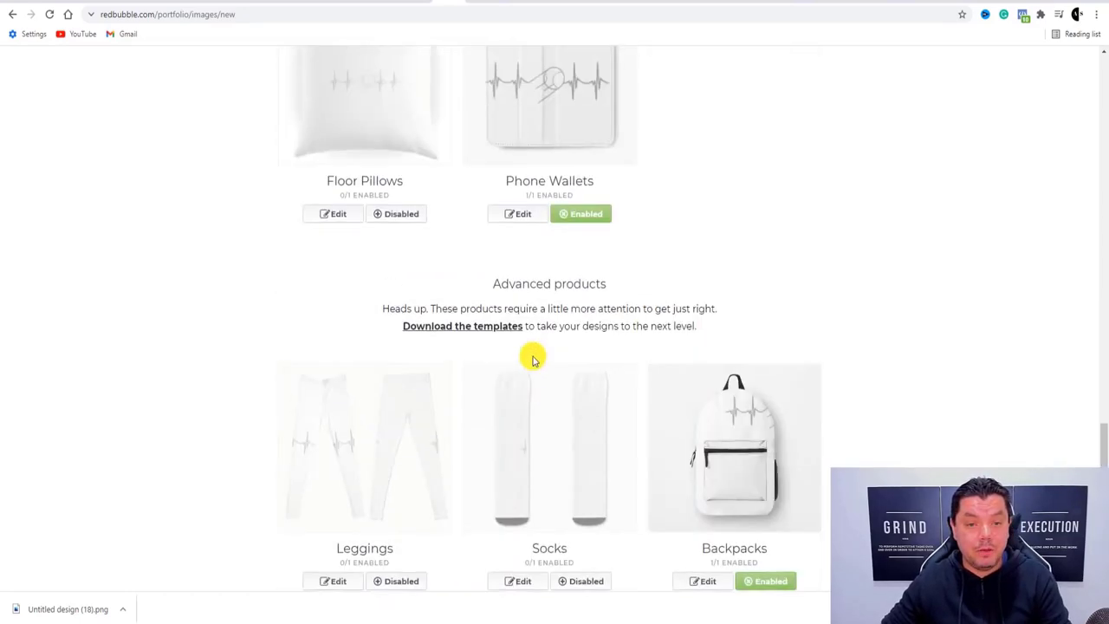
{"action": "scroll", "coordinate": [471, 317], "scroll_direction": "up", "scroll_amount": 9}
{"action": "scroll", "coordinate": [641, 355], "scroll_direction": "down", "scroll_amount": 12}
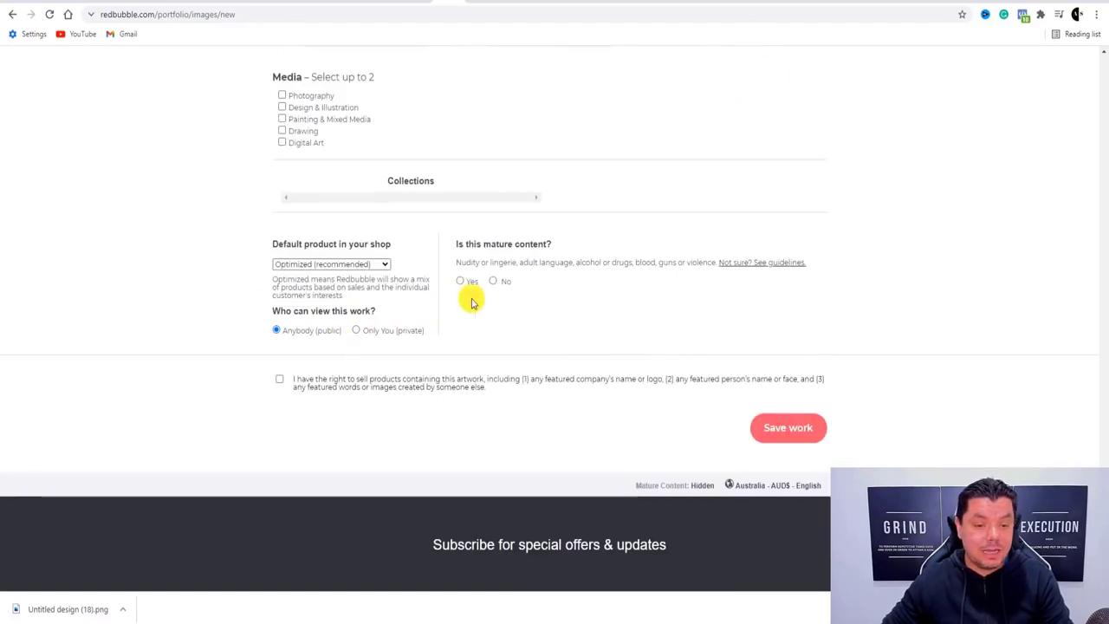
{"action": "left_click", "coordinate": [493, 282]}
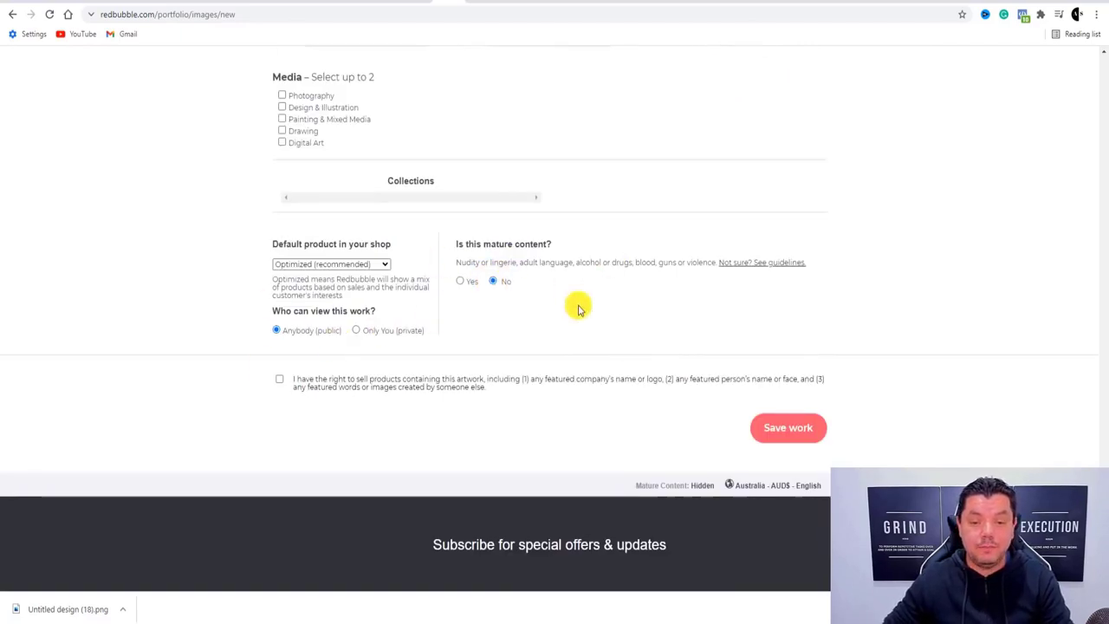
Declare the right to sell products containing the artwork and save the work.
{"action": "scroll", "coordinate": [546, 337], "scroll_direction": "down", "scroll_amount": 1}
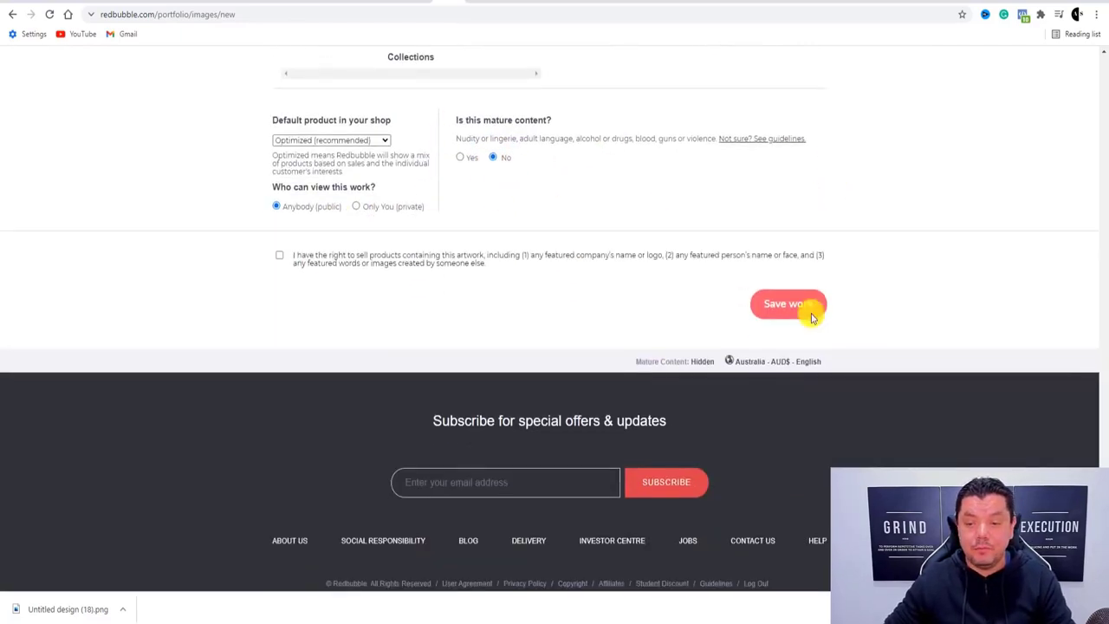
{"action": "left_click", "coordinate": [790, 303]}
{"action": "left_click", "coordinate": [282, 269]}
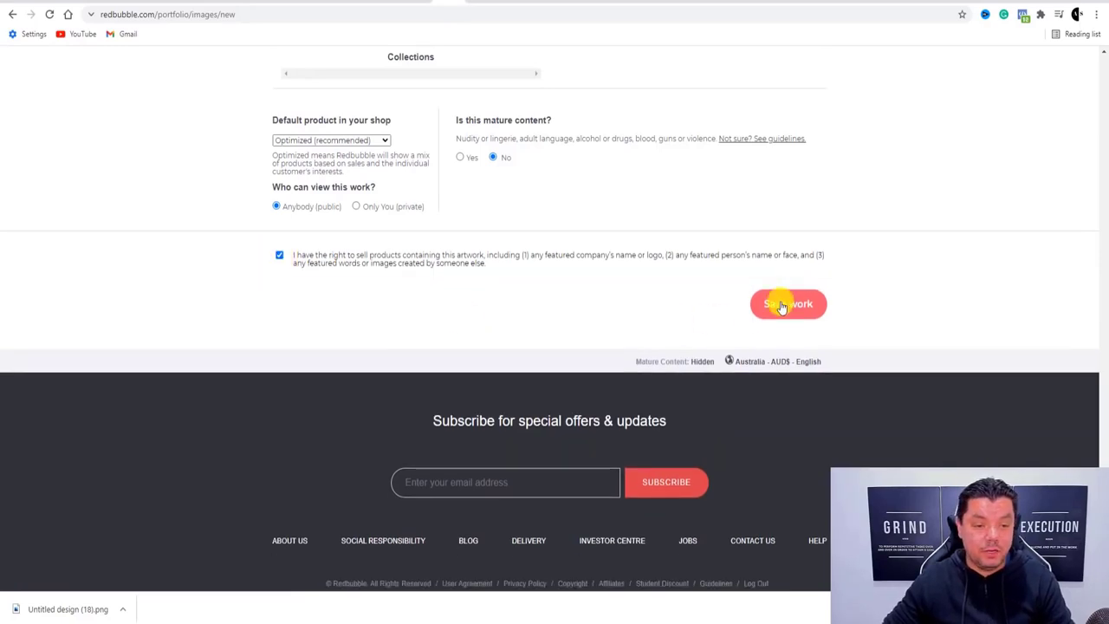
{"action": "left_click", "coordinate": [783, 303]}
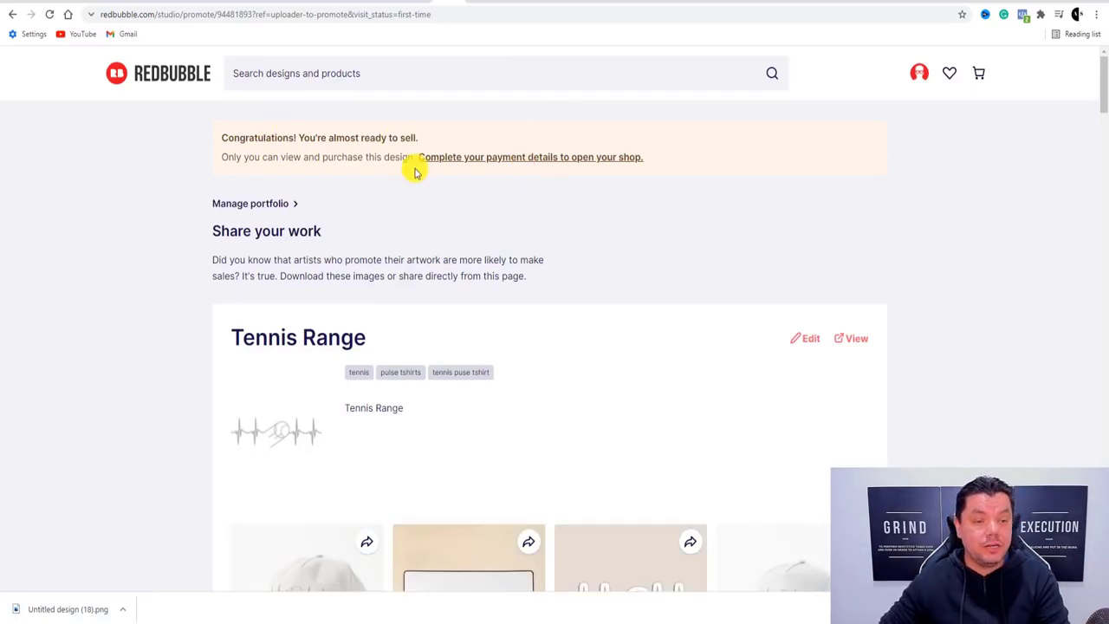
Look over the product previews of the saved Tennis Range design and open its public shop page.
{"action": "scroll", "coordinate": [415, 169], "scroll_direction": "down", "scroll_amount": 2}
{"action": "scroll", "coordinate": [416, 176], "scroll_direction": "down", "scroll_amount": 4}
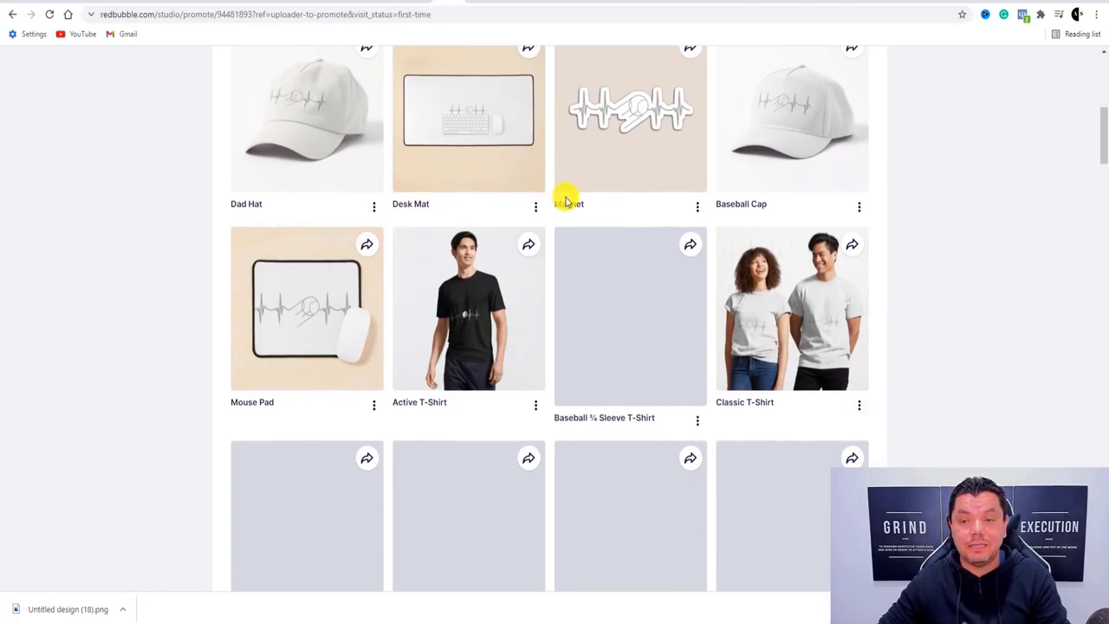
{"action": "scroll", "coordinate": [565, 201], "scroll_direction": "up", "scroll_amount": 2}
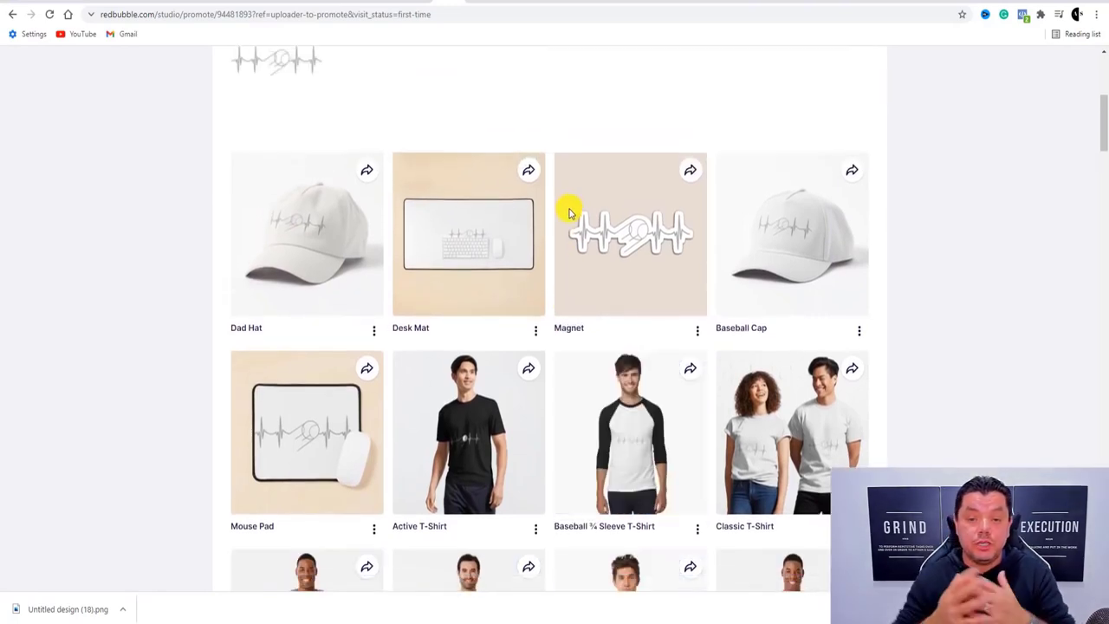
{"action": "scroll", "coordinate": [672, 347], "scroll_direction": "up", "scroll_amount": 2}
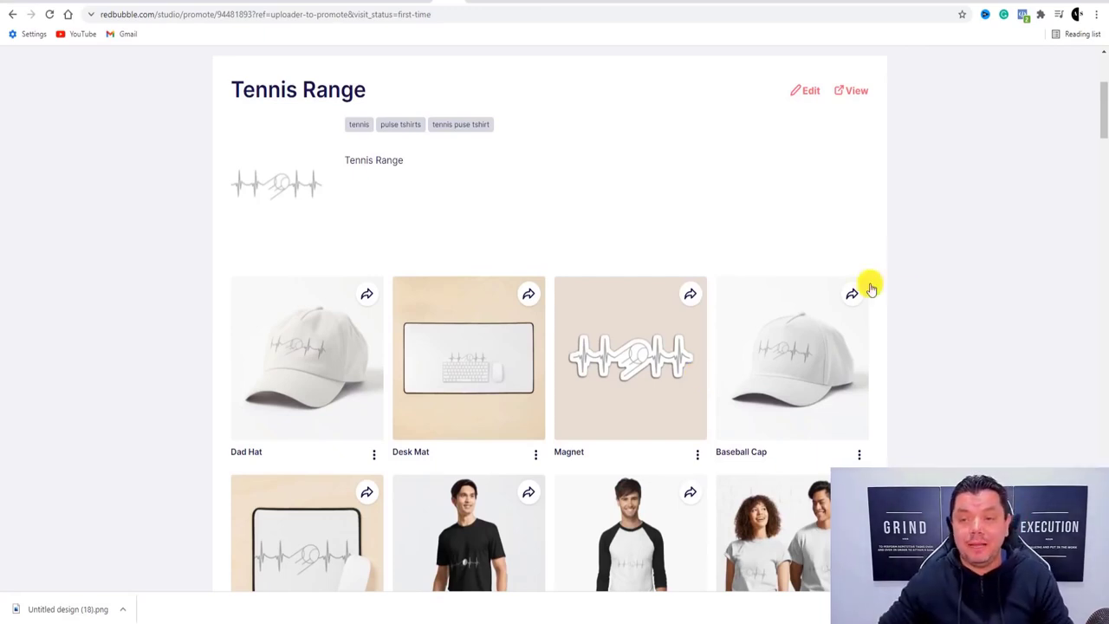
{"action": "left_click", "coordinate": [848, 92]}
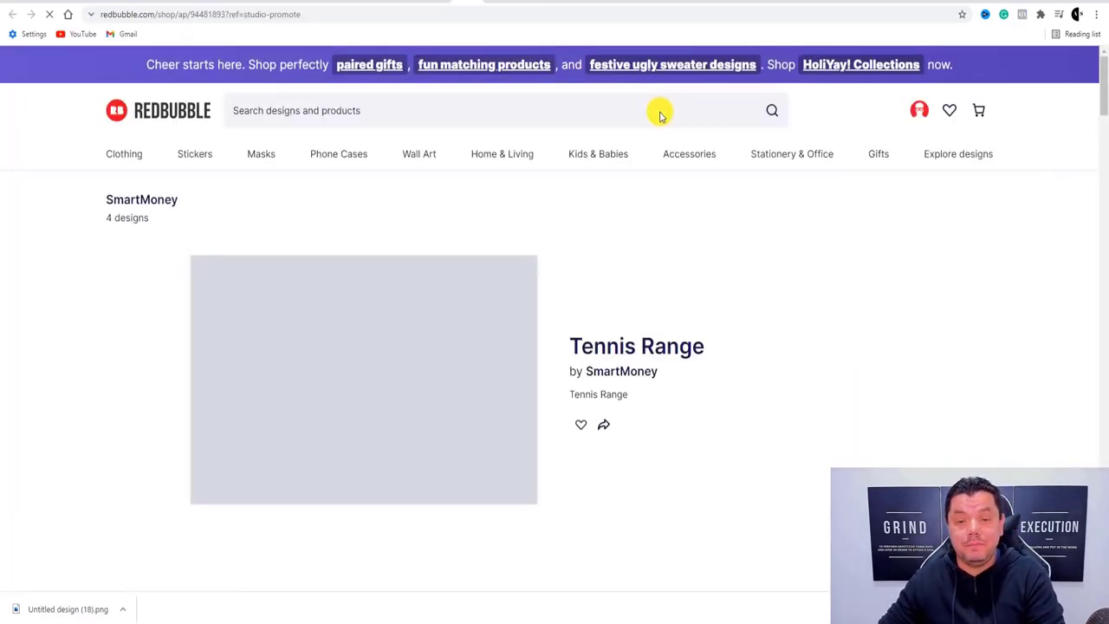
Examine how the Tennis Range design looks on the shop's products and what each one costs.
{"action": "scroll", "coordinate": [532, 376], "scroll_direction": "down", "scroll_amount": 2}
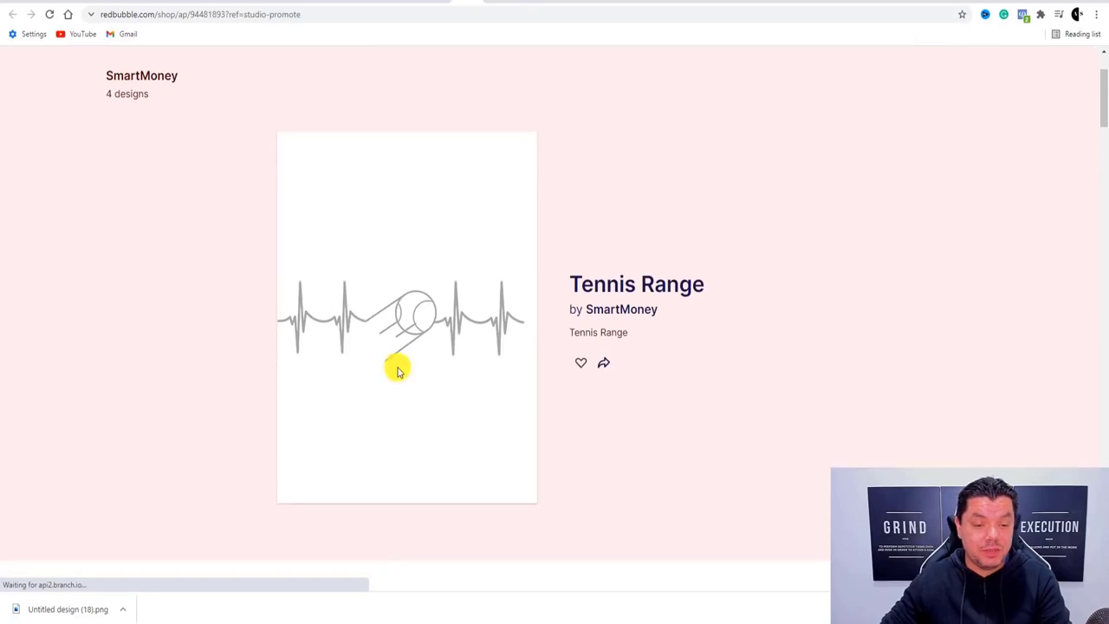
{"action": "scroll", "coordinate": [400, 379], "scroll_direction": "down", "scroll_amount": 5}
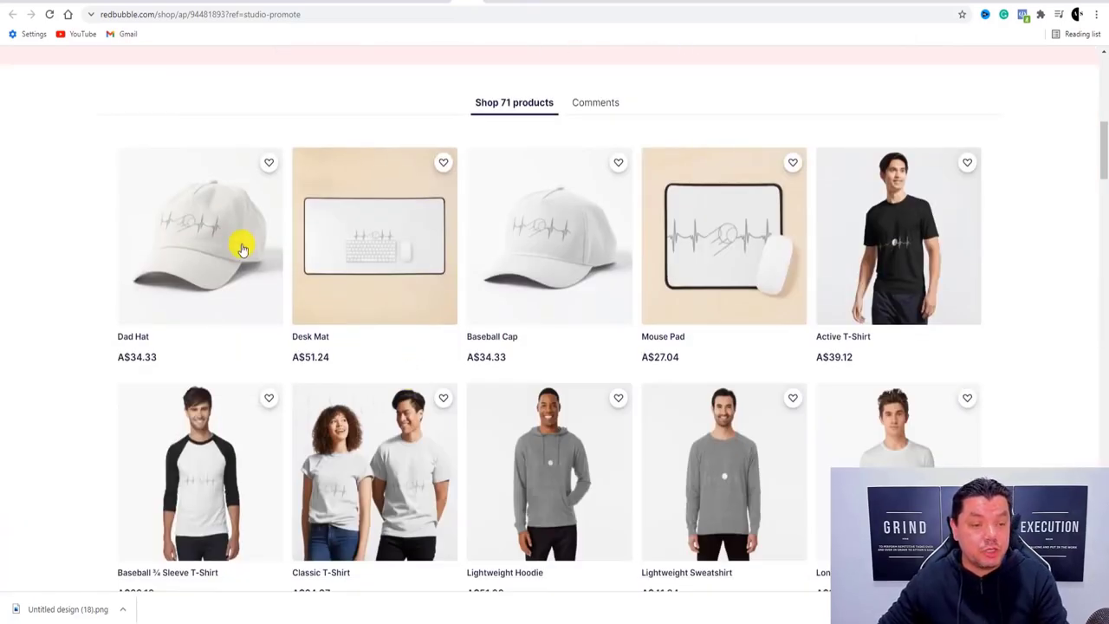
{"action": "scroll", "coordinate": [866, 233], "scroll_direction": "down", "scroll_amount": 2}
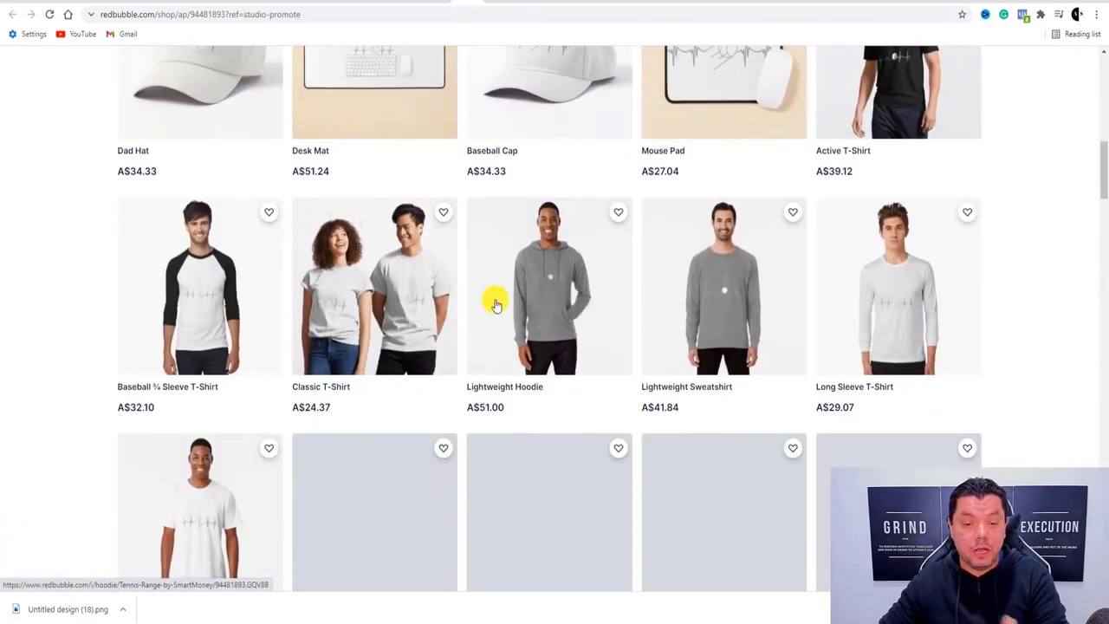
{"action": "scroll", "coordinate": [606, 299], "scroll_direction": "down", "scroll_amount": 3}
{"action": "scroll", "coordinate": [650, 224], "scroll_direction": "down", "scroll_amount": 3}
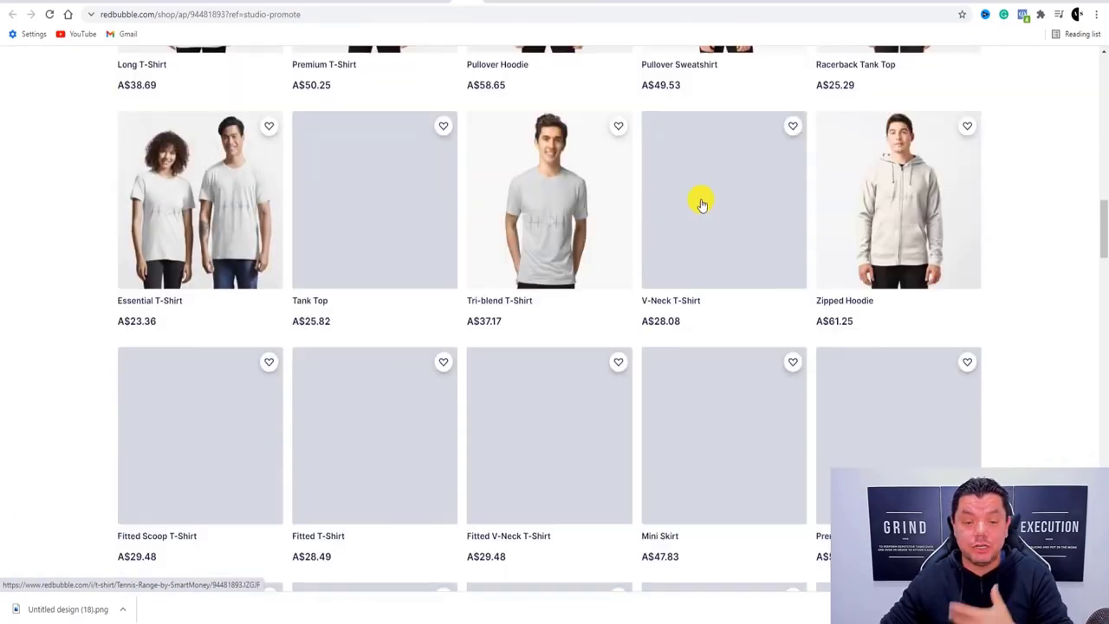
{"action": "scroll", "coordinate": [664, 211], "scroll_direction": "down", "scroll_amount": 4}
{"action": "scroll", "coordinate": [607, 286], "scroll_direction": "up", "scroll_amount": 1}
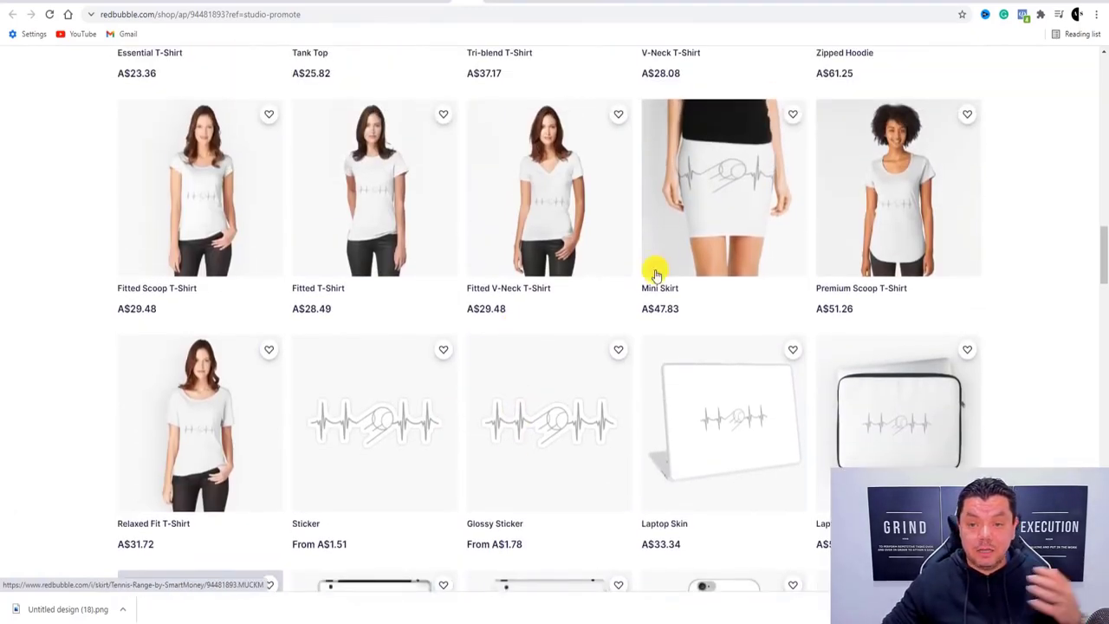
{"action": "scroll", "coordinate": [656, 276], "scroll_direction": "down", "scroll_amount": 6}
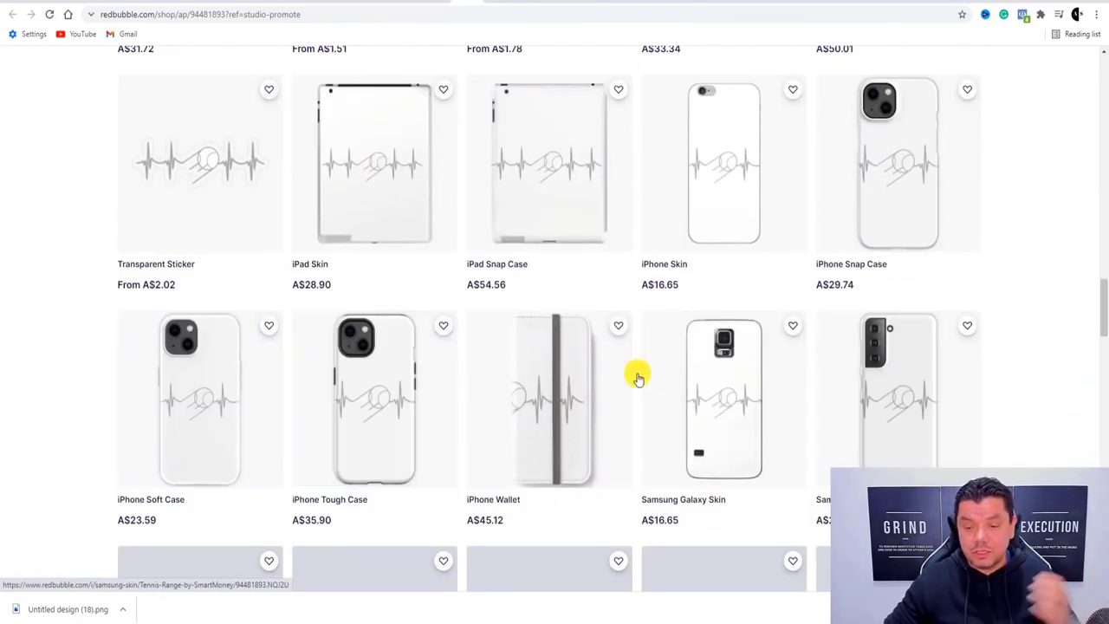
{"action": "scroll", "coordinate": [606, 394], "scroll_direction": "down", "scroll_amount": 4}
{"action": "scroll", "coordinate": [424, 377], "scroll_direction": "down", "scroll_amount": 2}
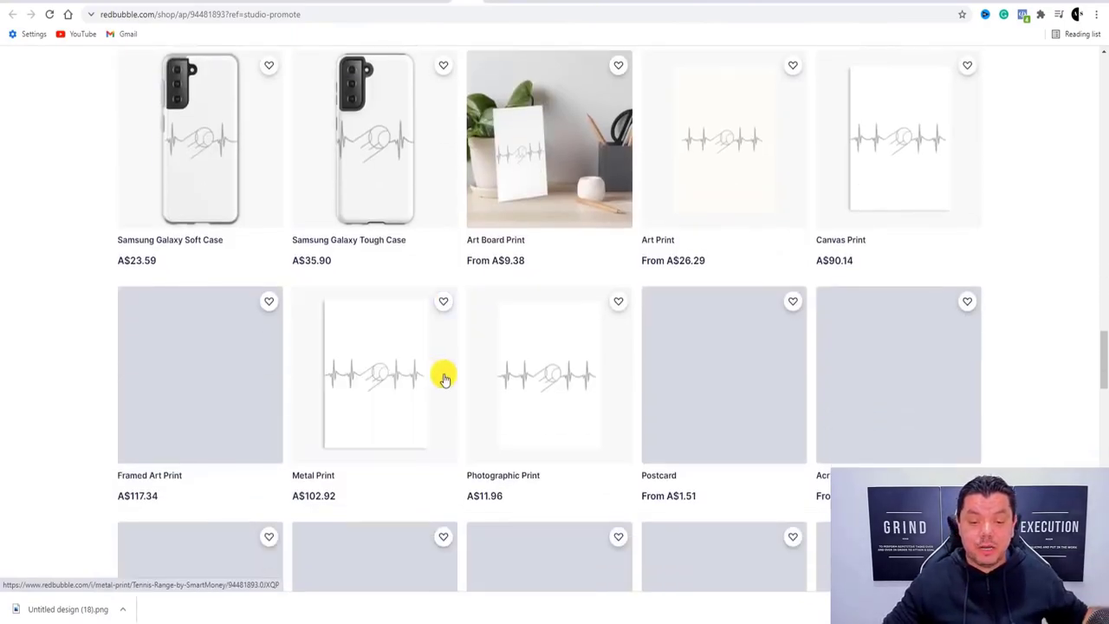
{"action": "scroll", "coordinate": [520, 377], "scroll_direction": "down", "scroll_amount": 3}
{"action": "scroll", "coordinate": [552, 376], "scroll_direction": "up", "scroll_amount": 13}
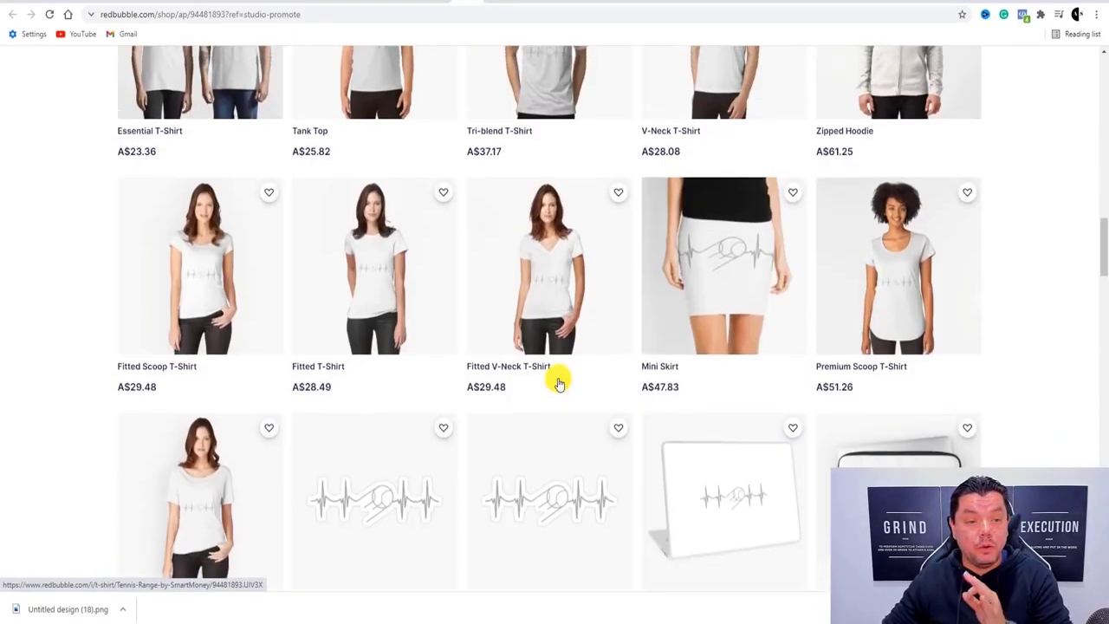
{"action": "scroll", "coordinate": [558, 384], "scroll_direction": "up", "scroll_amount": 10}
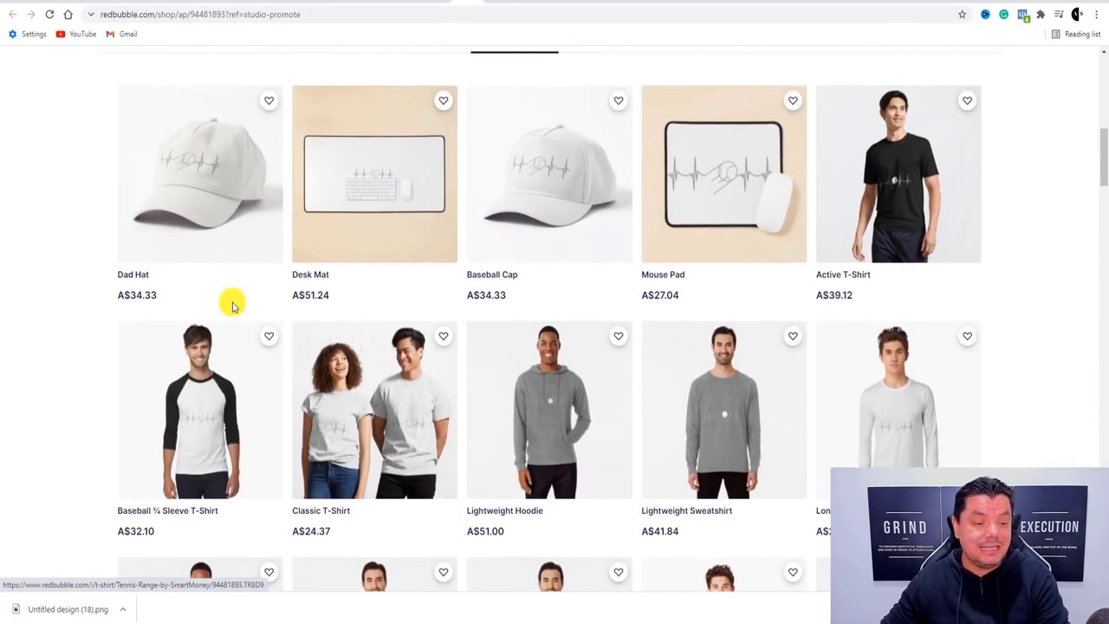
Open the Baseball Cap listing of the Tennis Range design and view its product page and web address.
{"action": "left_click", "coordinate": [559, 182]}
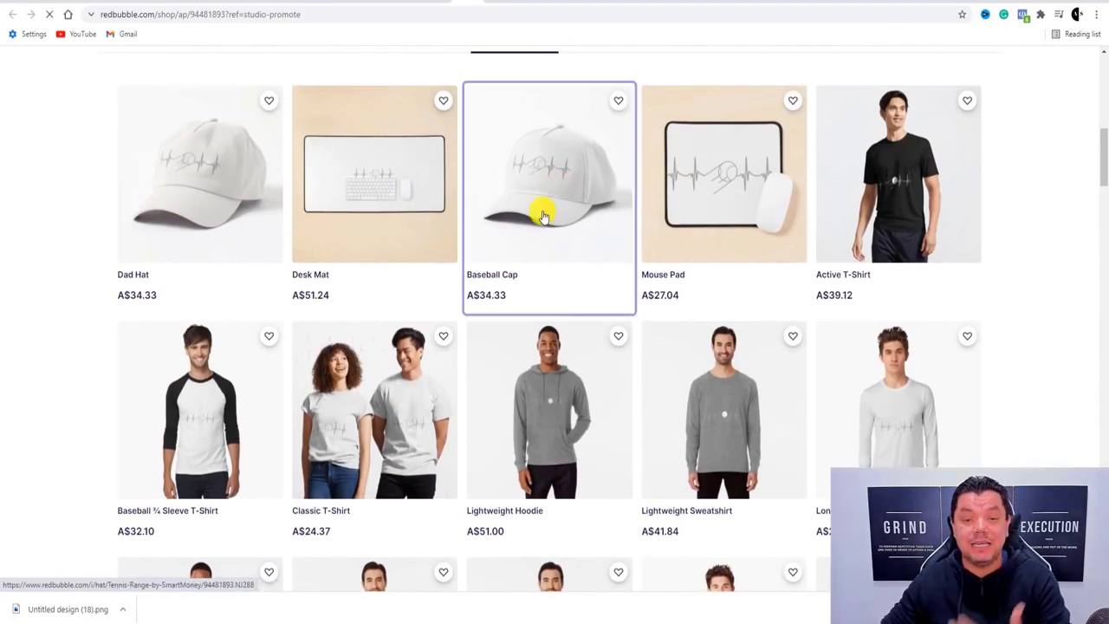
{"action": "scroll", "coordinate": [591, 251], "scroll_direction": "up", "scroll_amount": 3}
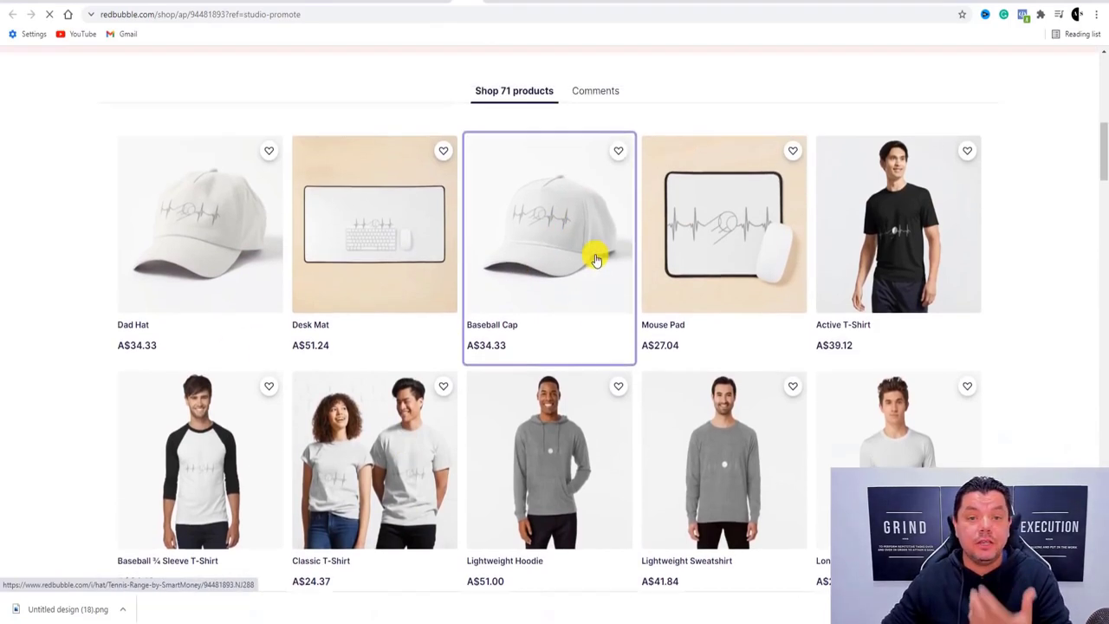
{"action": "scroll", "coordinate": [550, 350], "scroll_direction": "down", "scroll_amount": 2}
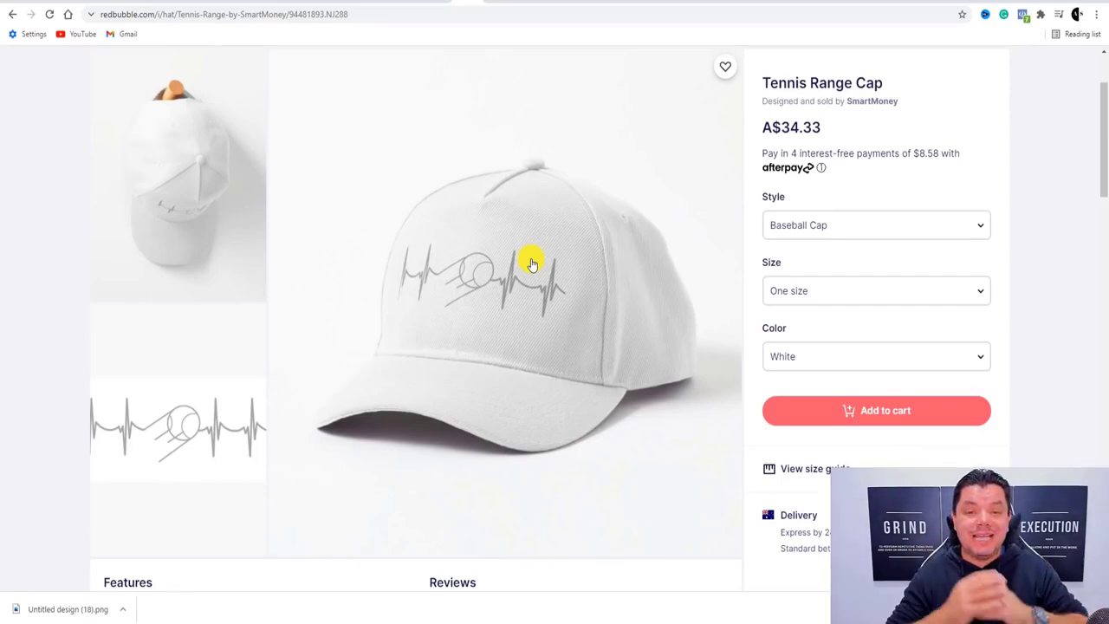
{"action": "scroll", "coordinate": [310, 121], "scroll_direction": "up", "scroll_amount": 5}
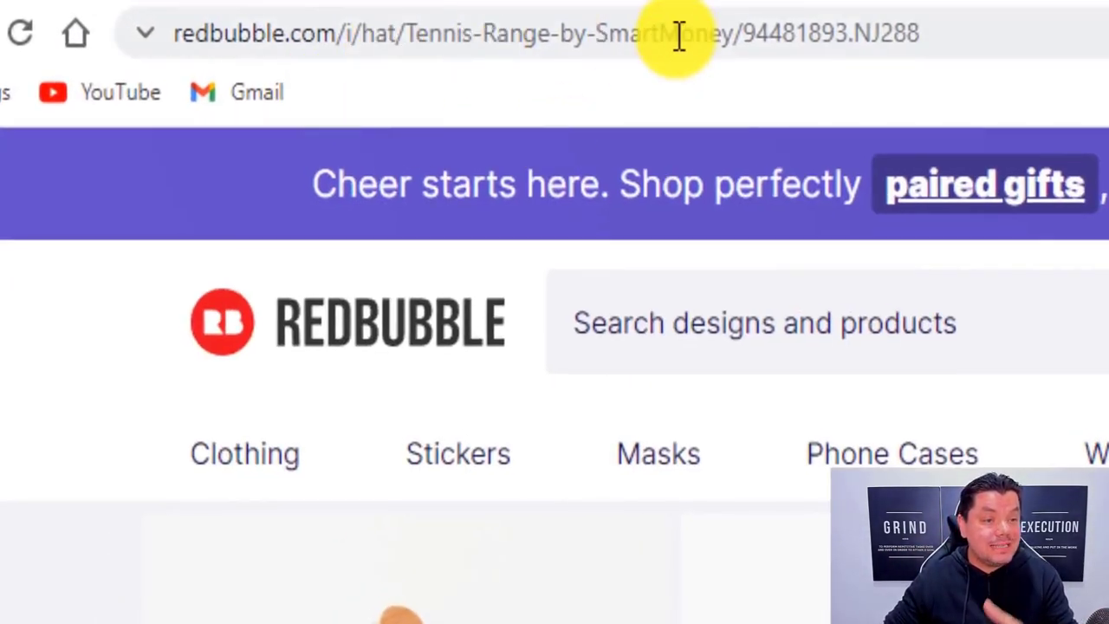